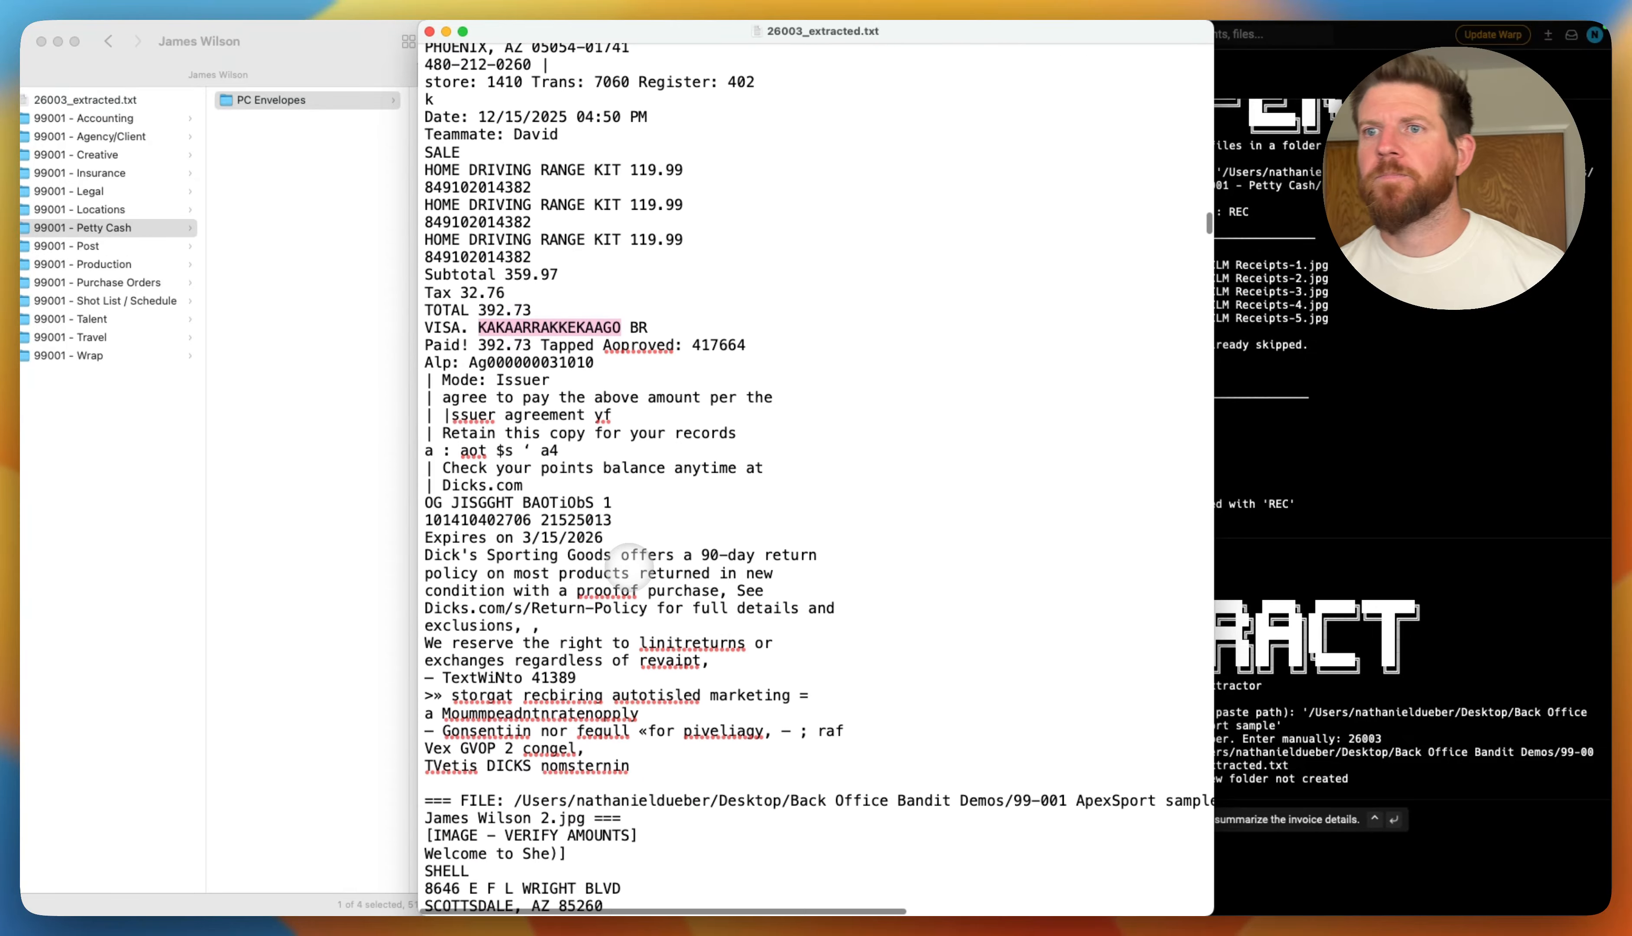
Examine the petty cash receipts and the Deakins and Kubrick invoices extracted in 26003_extracted.txt.
{"action": "key", "text": "super+minus"}
{"action": "scroll", "coordinate": [630, 568], "scroll_direction": "down", "scroll_amount": 15}
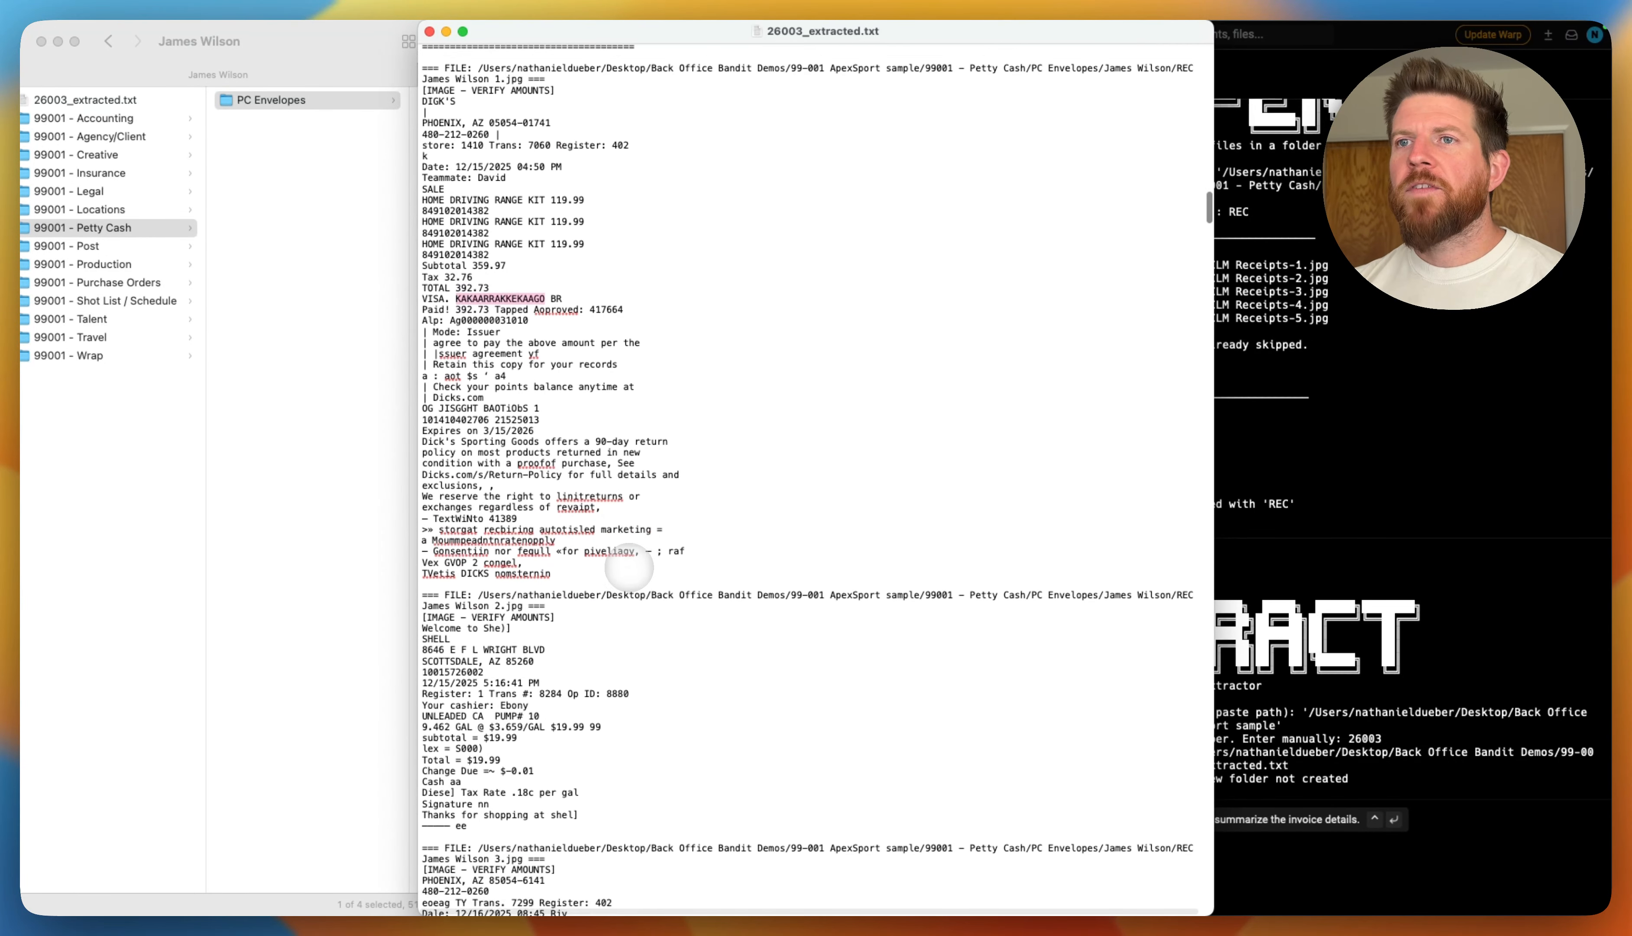
{"action": "scroll", "coordinate": [638, 521], "scroll_direction": "down", "scroll_amount": 20}
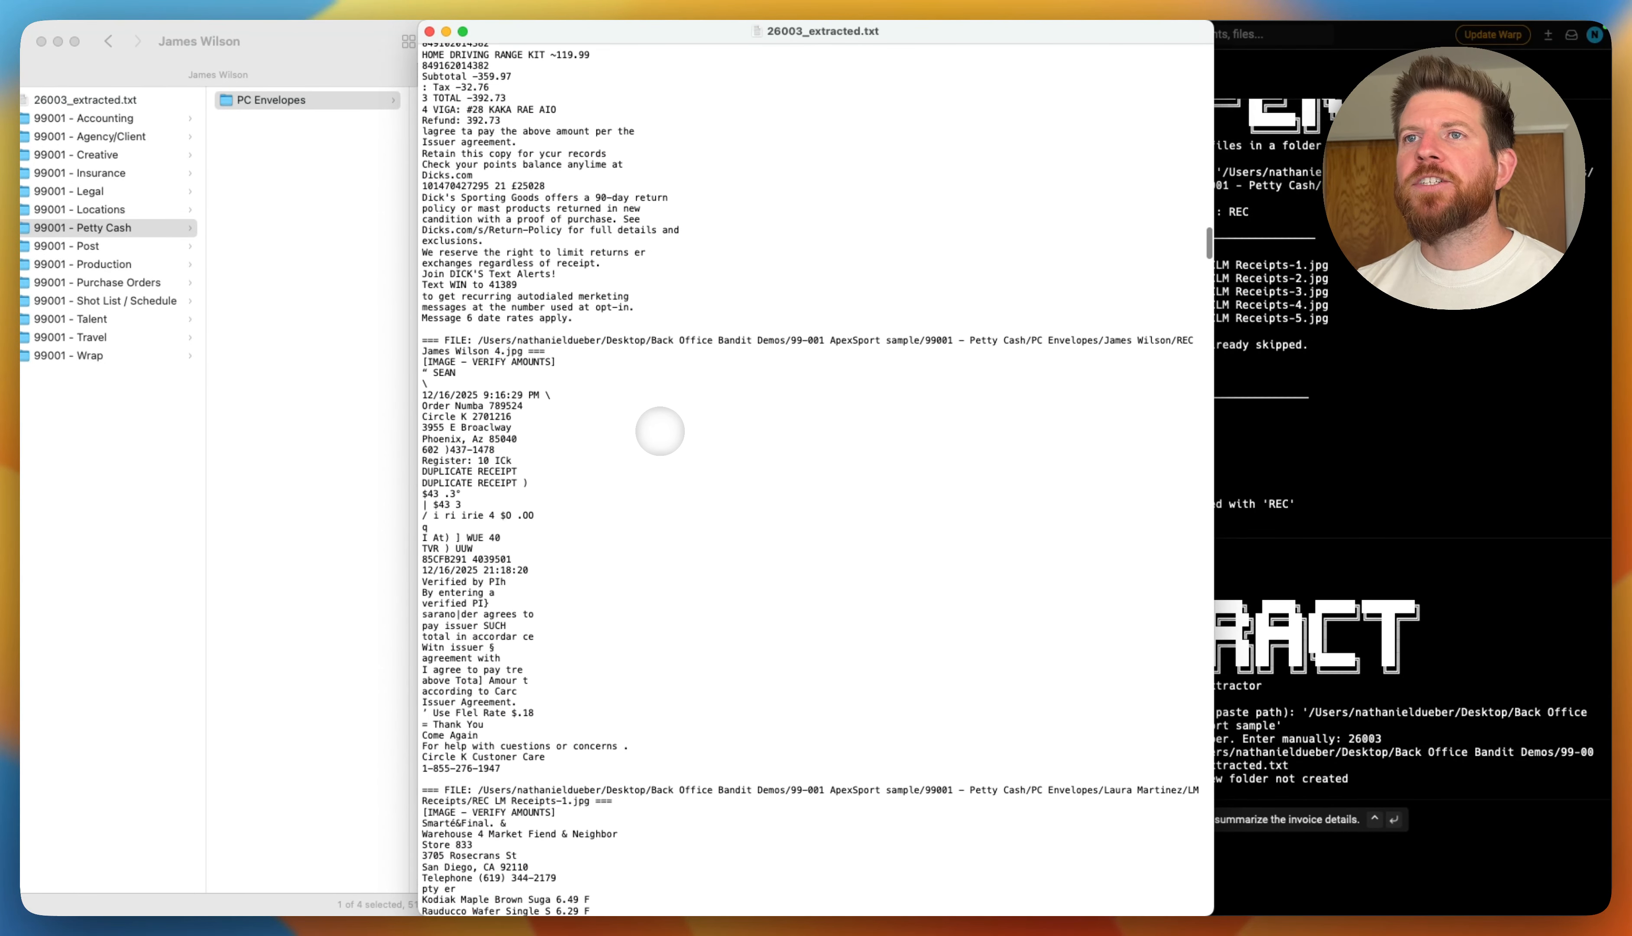
{"action": "scroll", "coordinate": [660, 431], "scroll_direction": "down", "scroll_amount": 20}
{"action": "left_click", "coordinate": [668, 139]}
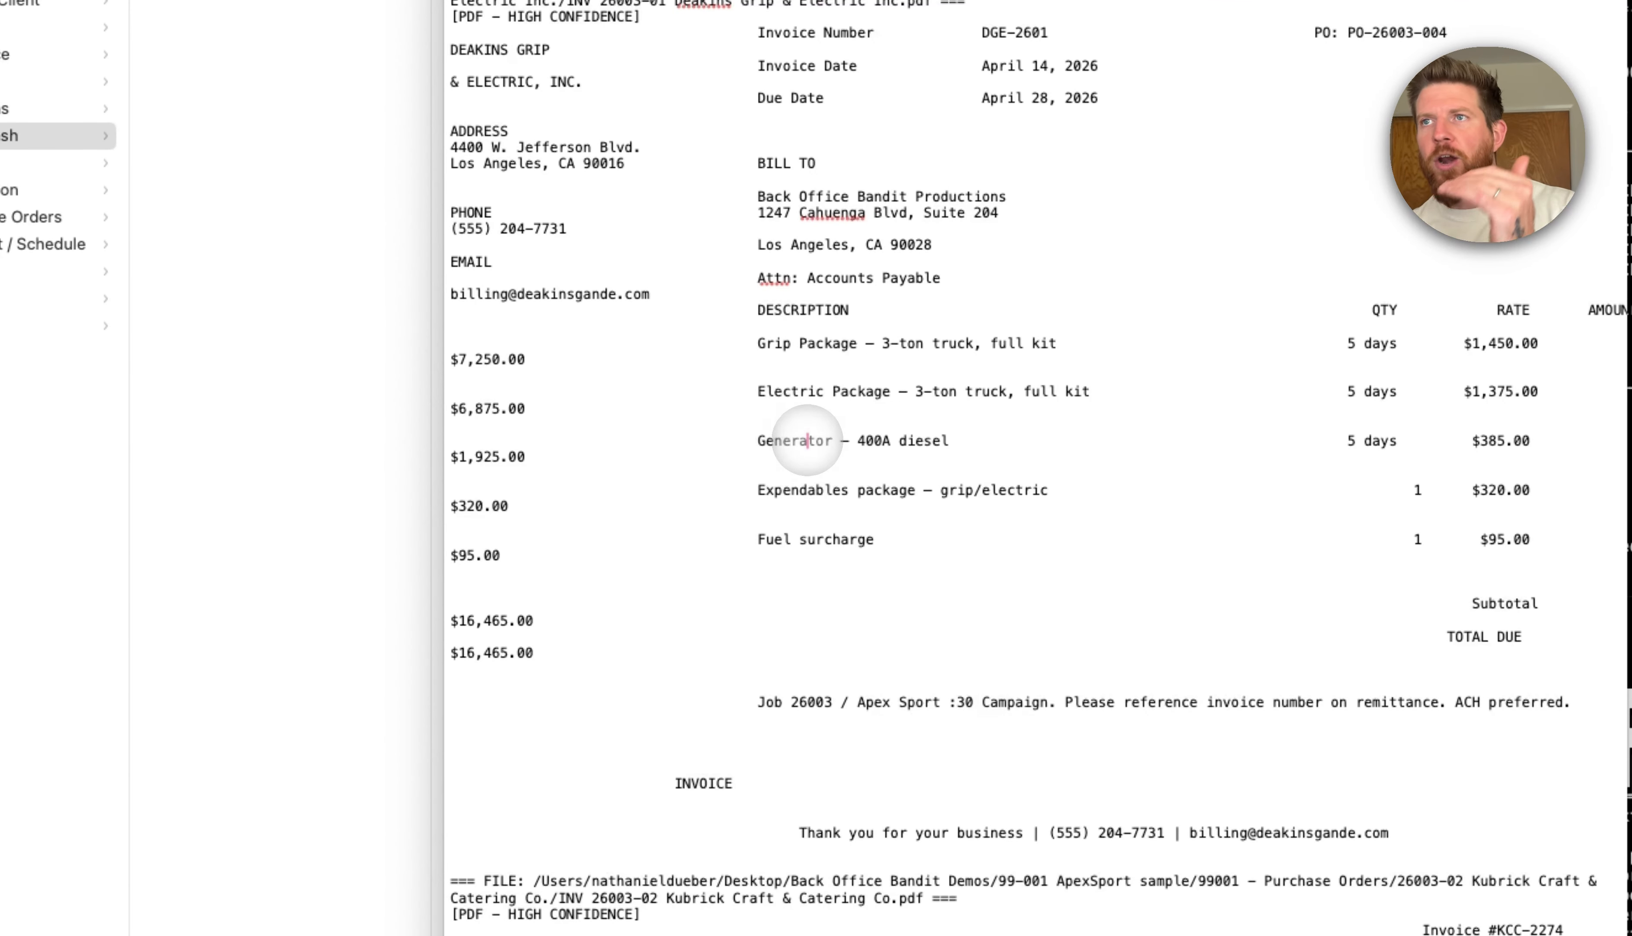
{"action": "left_click", "coordinate": [821, 542]}
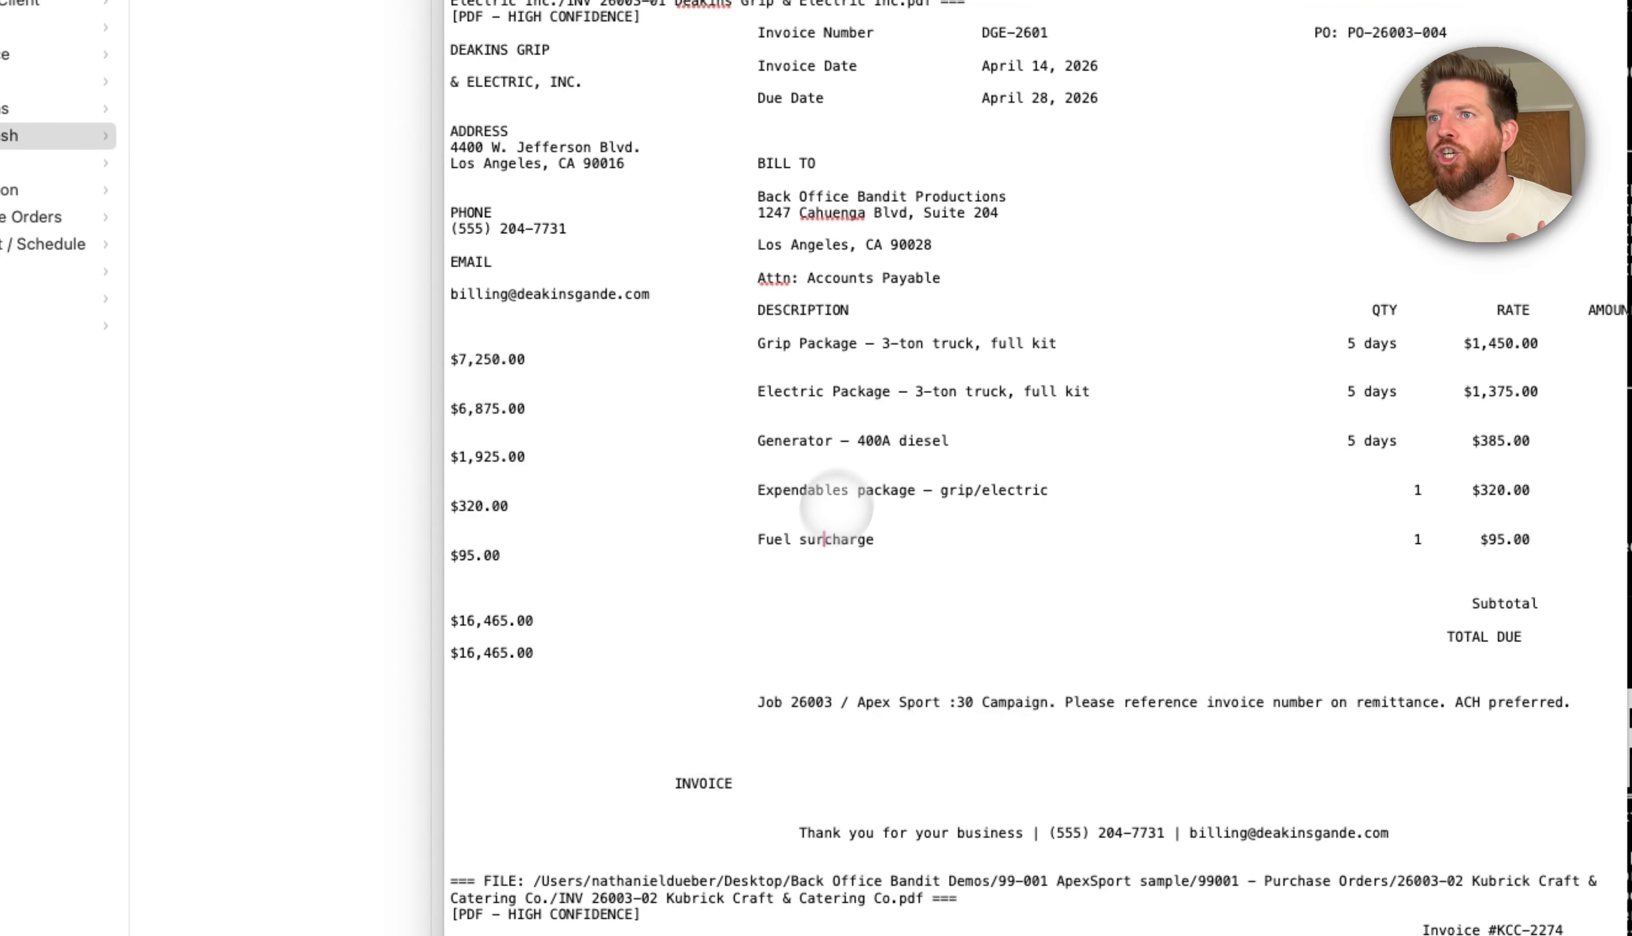
{"action": "scroll", "coordinate": [844, 420], "scroll_direction": "down", "scroll_amount": 3}
{"action": "scroll", "coordinate": [844, 419], "scroll_direction": "down", "scroll_amount": 10}
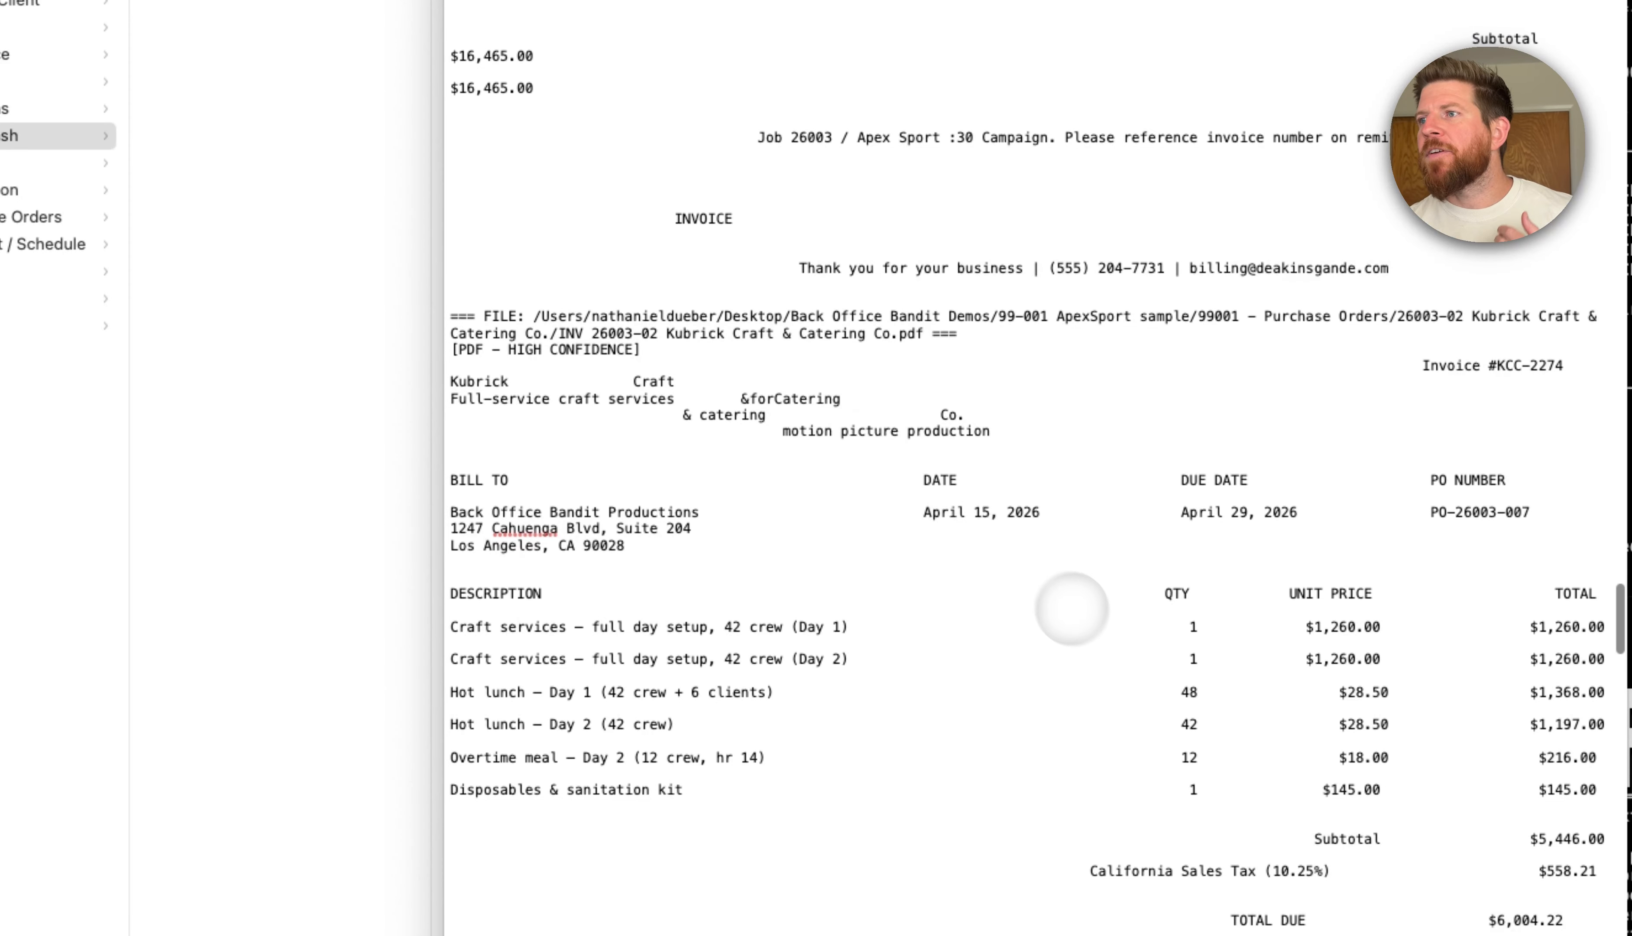
{"action": "scroll", "coordinate": [1090, 624], "scroll_direction": "up", "scroll_amount": 8}
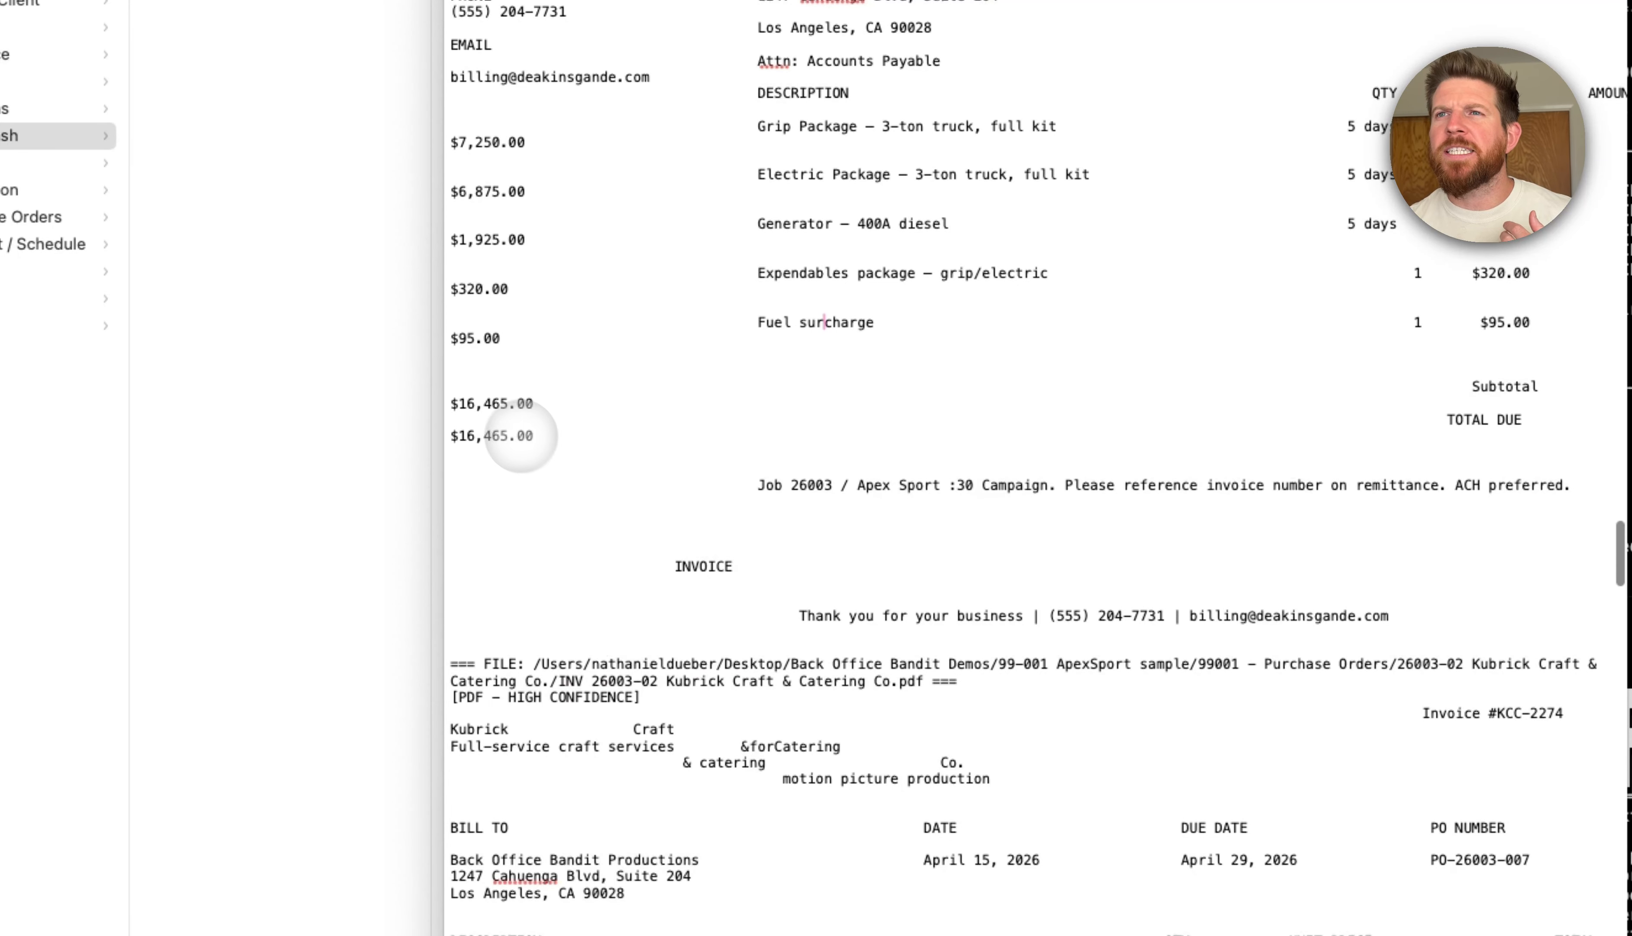
{"action": "left_click", "coordinate": [492, 387]}
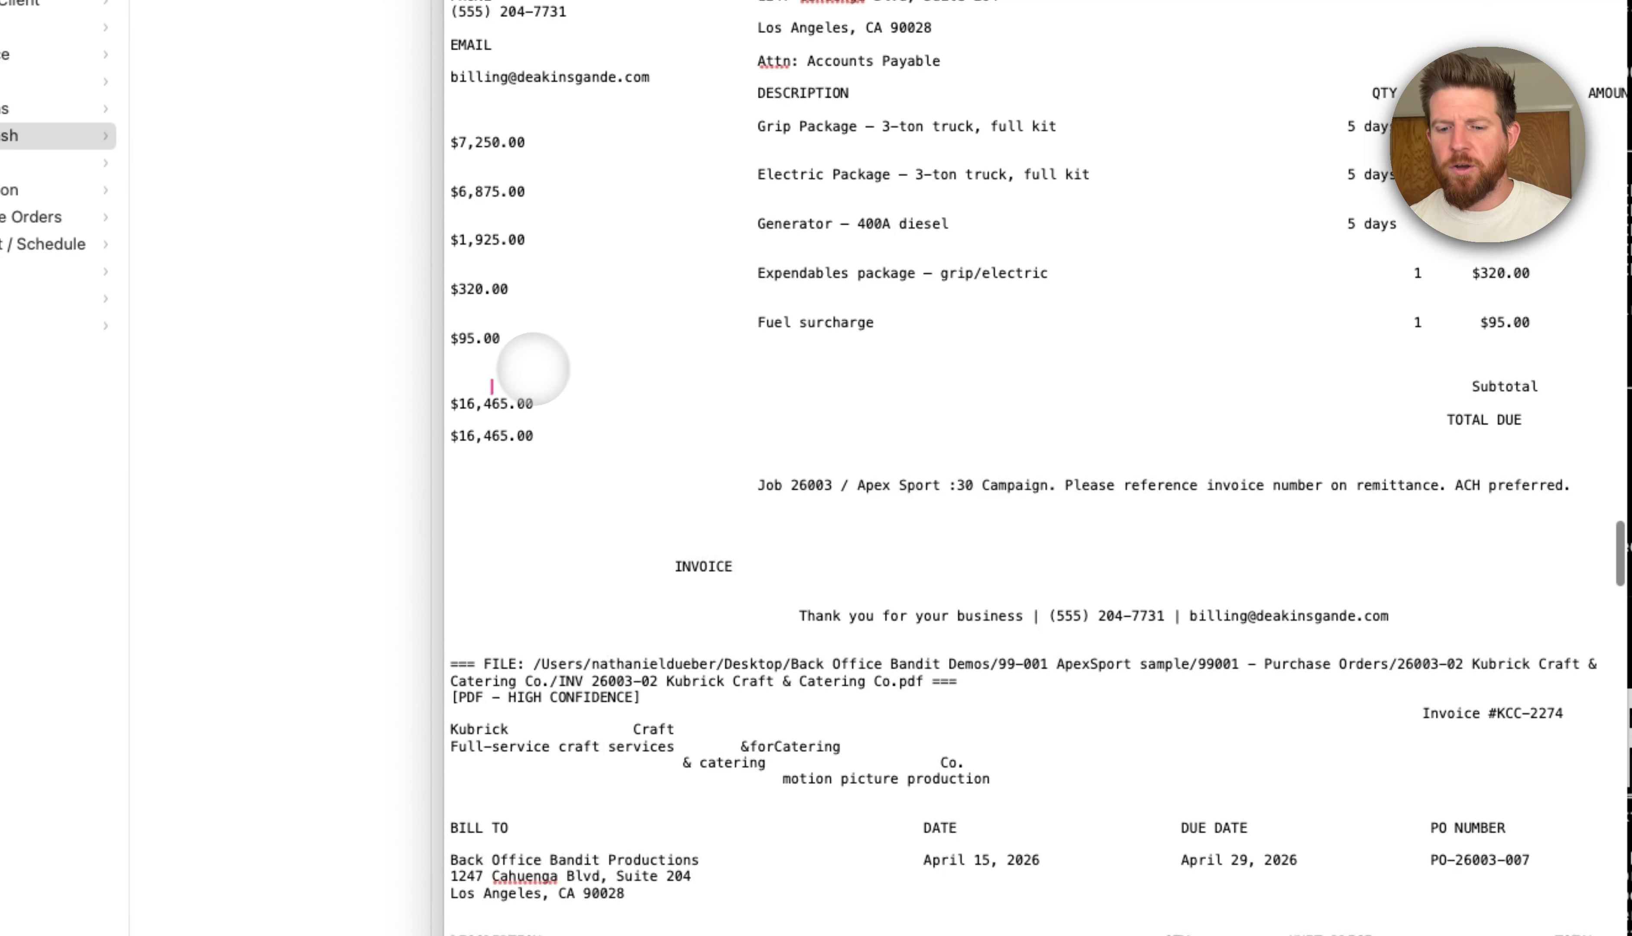
Open the 99001 - Purchase Orders folder in Finder and preview the invoice in the 26003-01 vendor folder.
{"action": "left_click", "coordinate": [292, 244]}
{"action": "left_click", "coordinate": [35, 218]}
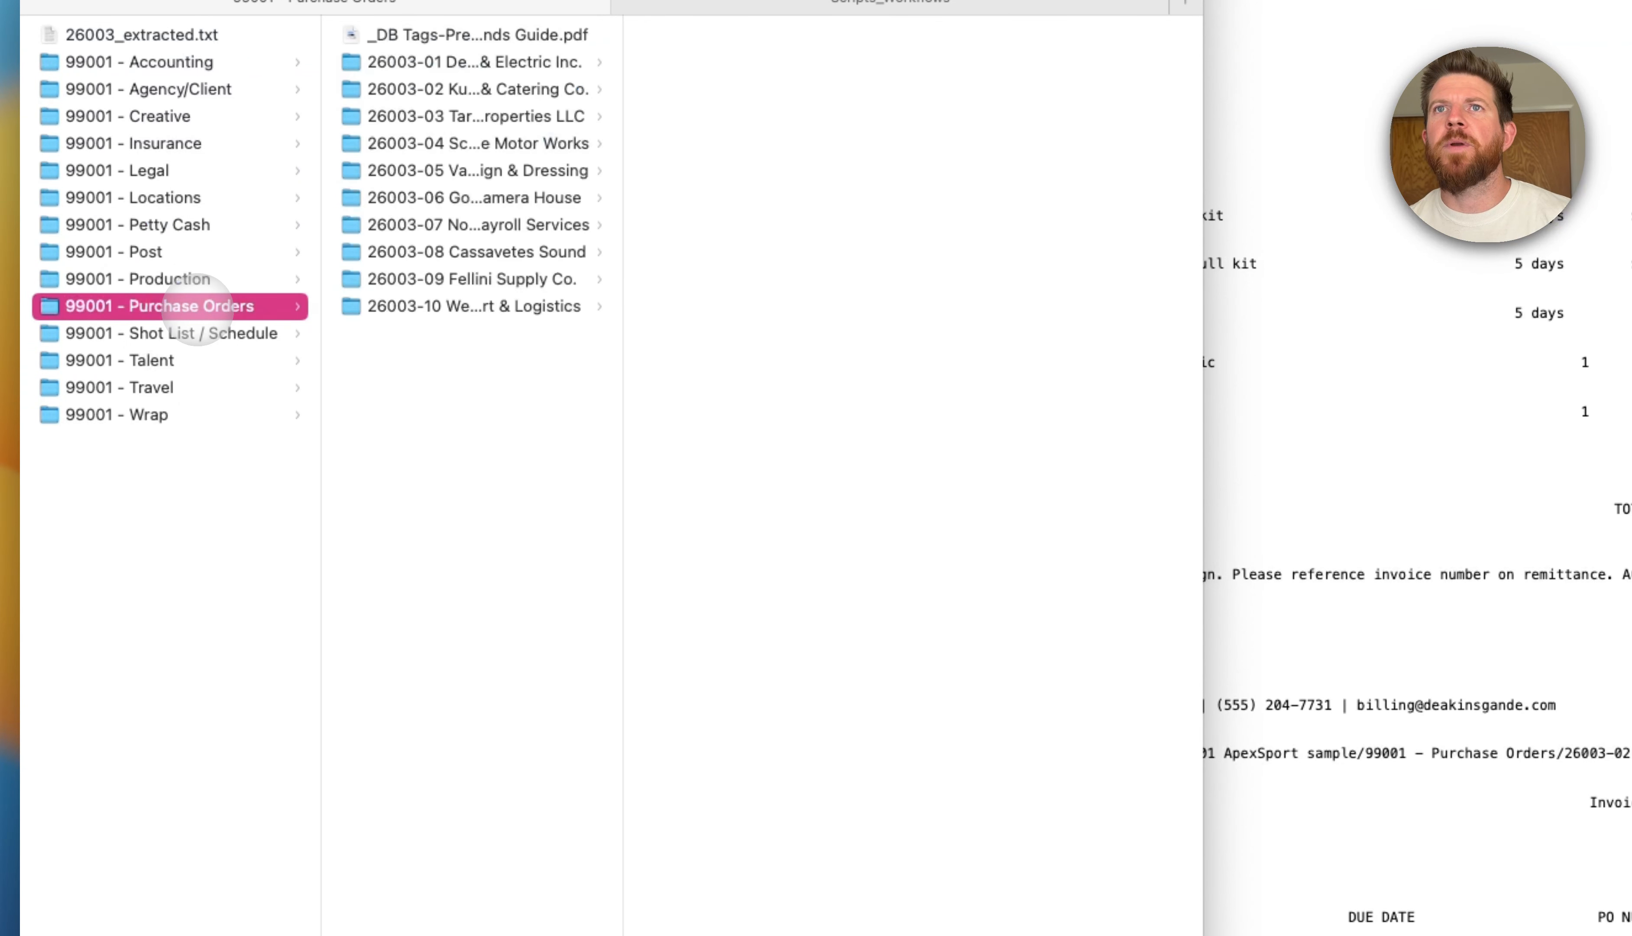
{"action": "key", "text": "Right"}
{"action": "key", "text": "Down"}
{"action": "key", "text": "Right"}
{"action": "key", "text": "space"}
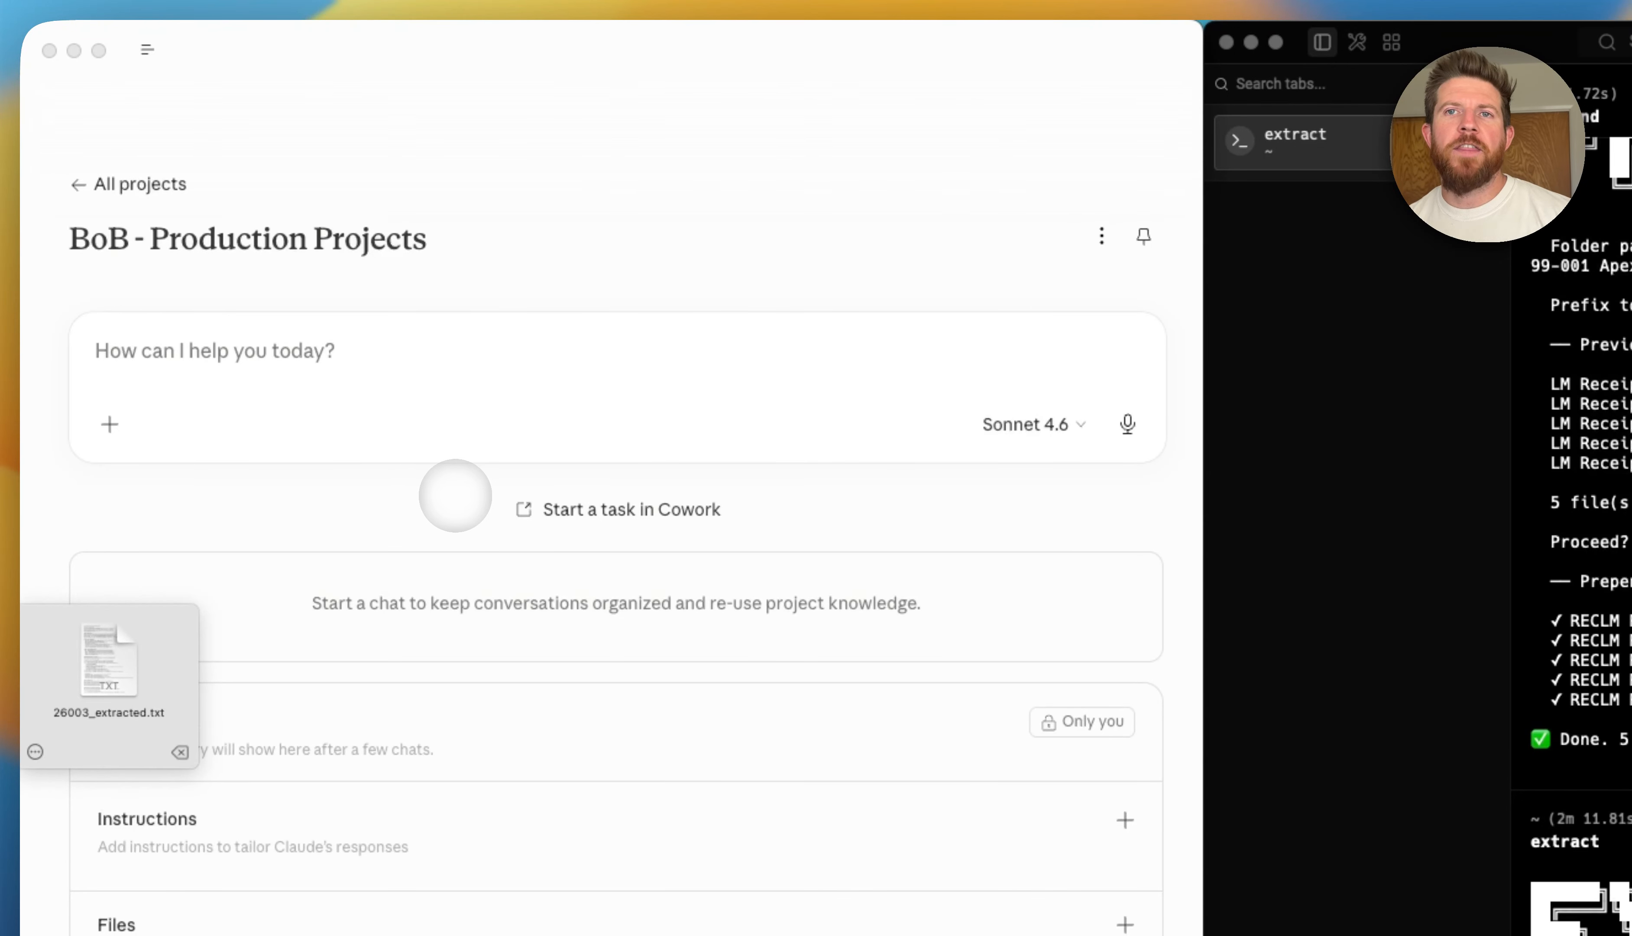
Examine the Budget Actualization Master Instructions.md file in the Claude project BoB - Production Projects, including its workflow, CSV format and line code rules.
{"action": "scroll", "coordinate": [441, 473], "scroll_direction": "down", "scroll_amount": 8}
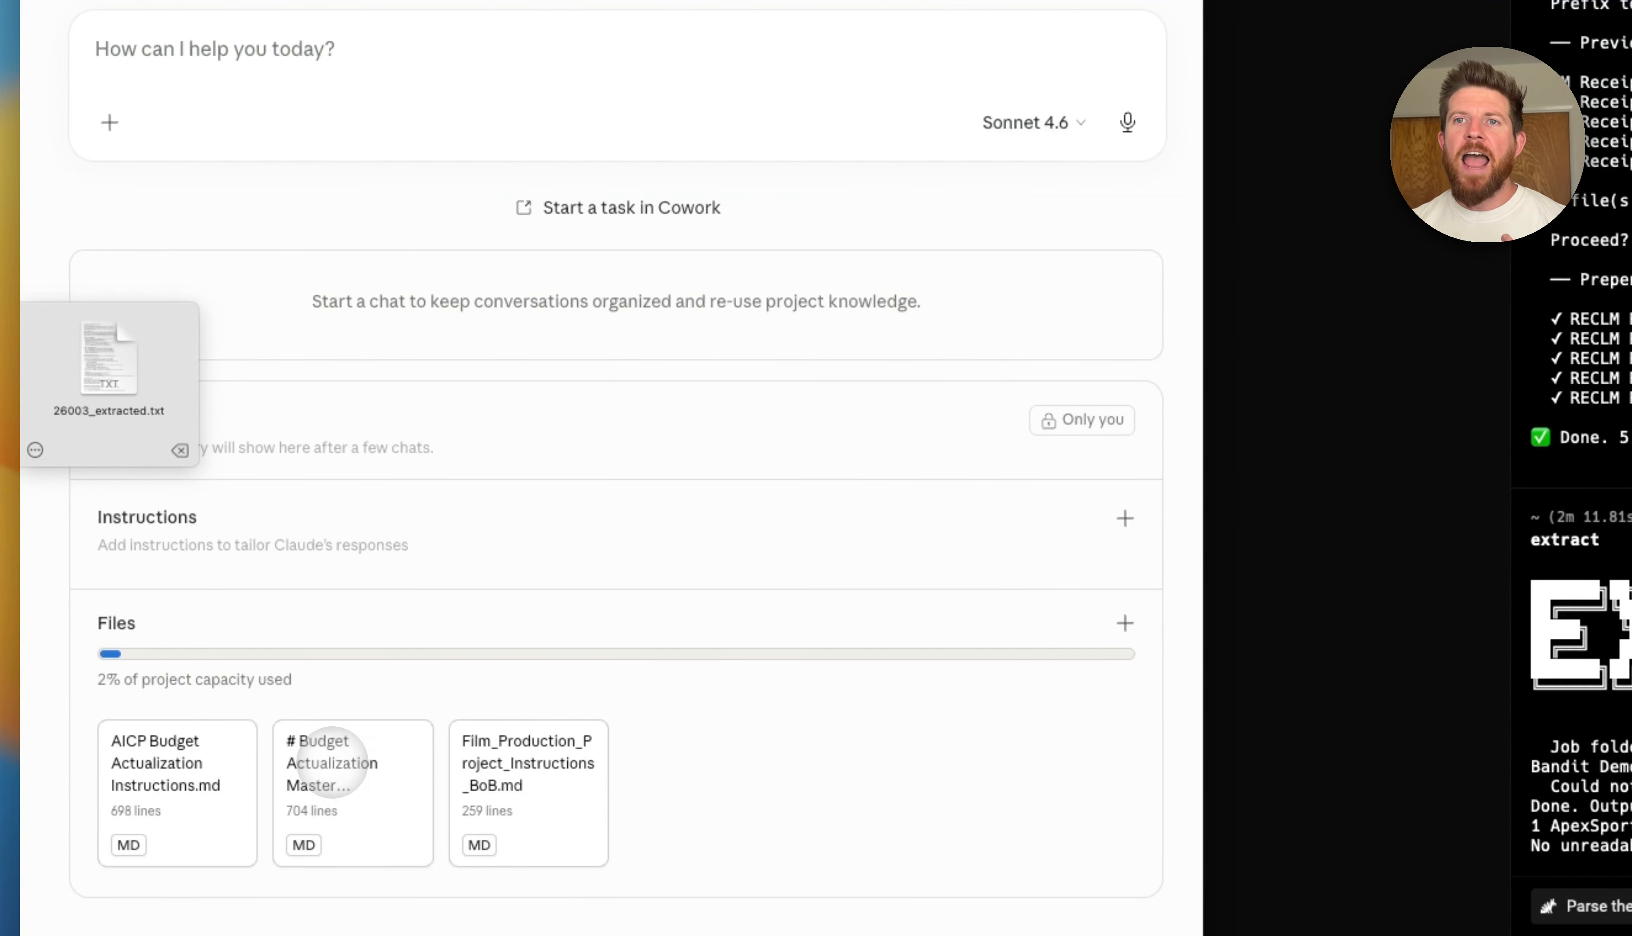
{"action": "left_click", "coordinate": [329, 760]}
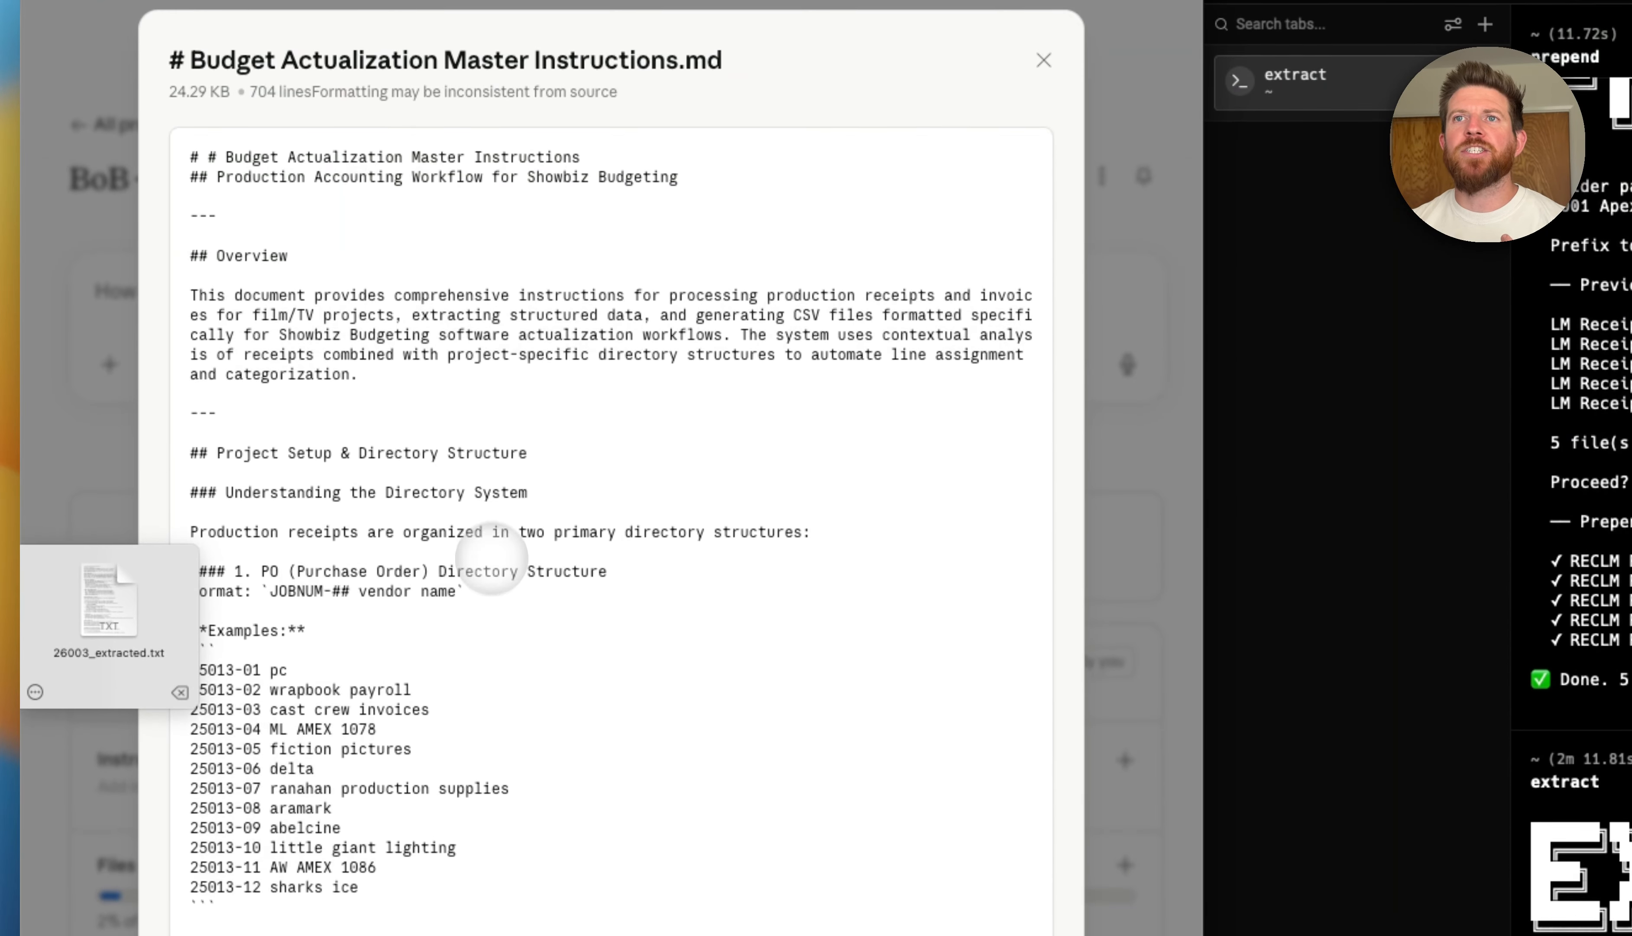
{"action": "scroll", "coordinate": [479, 550], "scroll_direction": "down", "scroll_amount": 10}
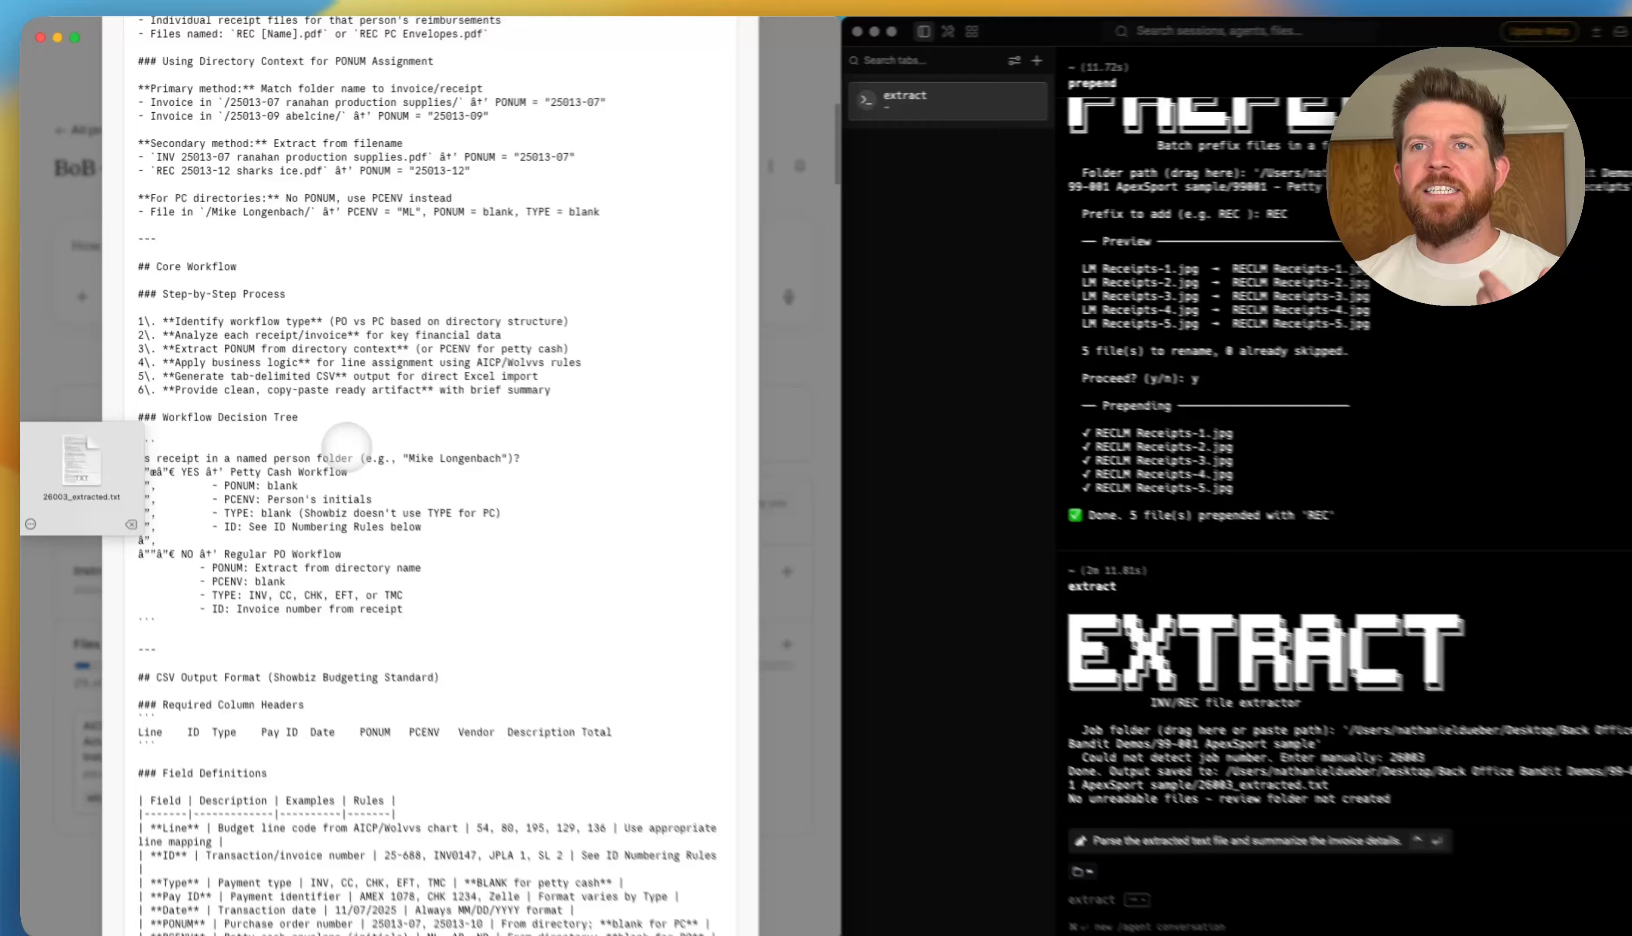
{"action": "scroll", "coordinate": [346, 445], "scroll_direction": "down", "scroll_amount": 15}
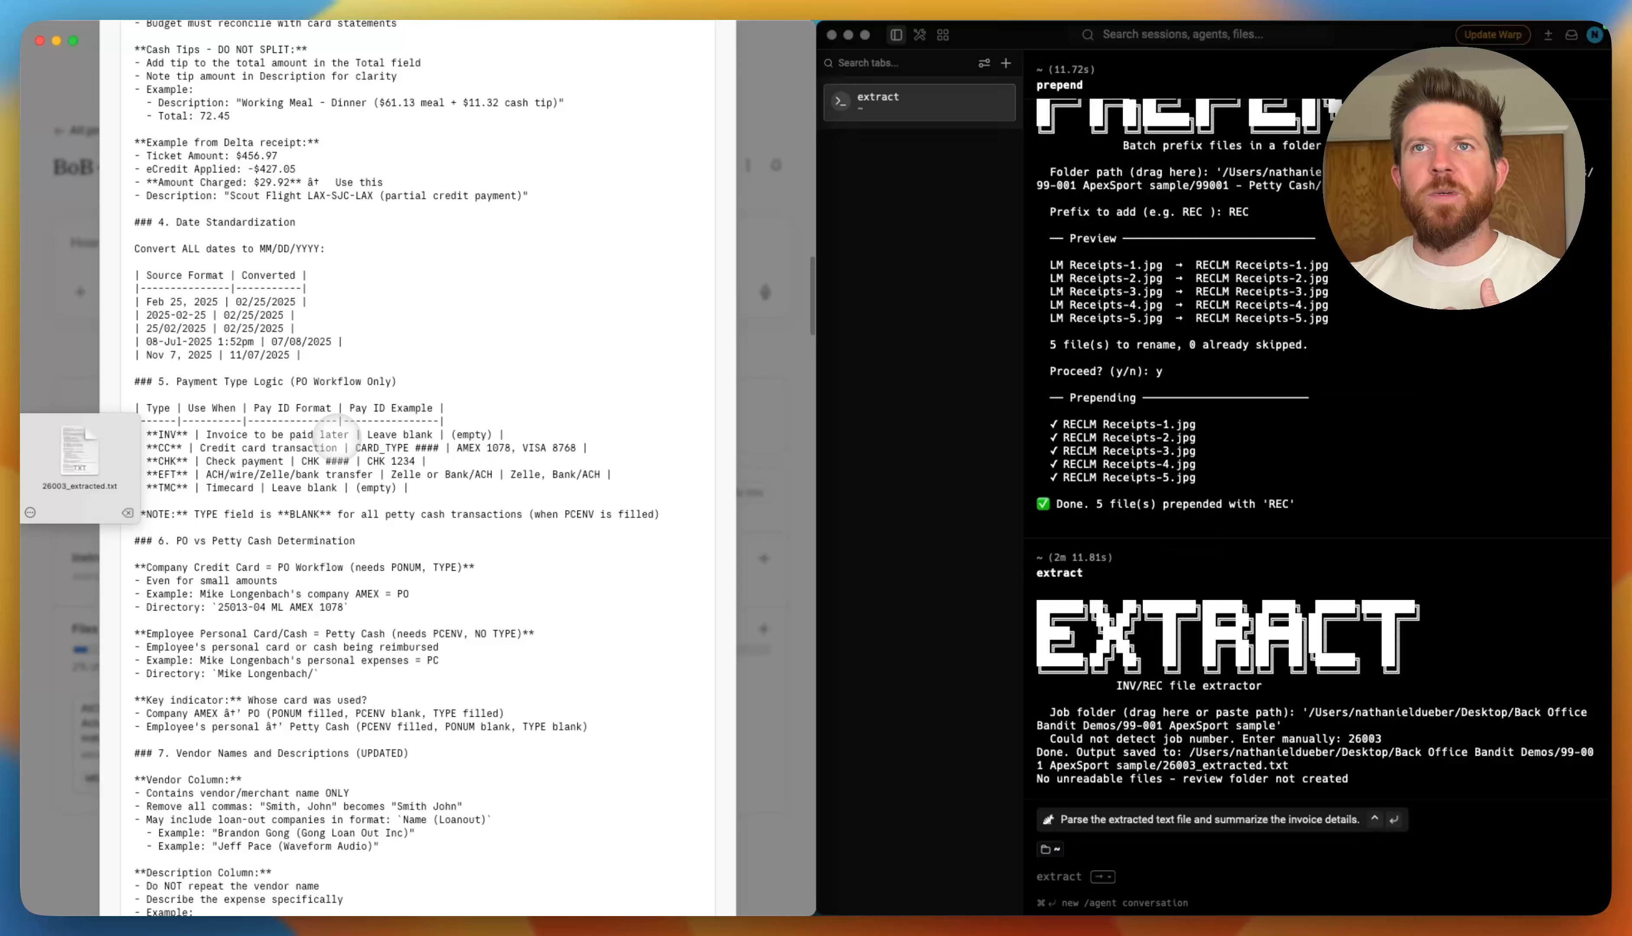
{"action": "scroll", "coordinate": [335, 430], "scroll_direction": "down", "scroll_amount": 20}
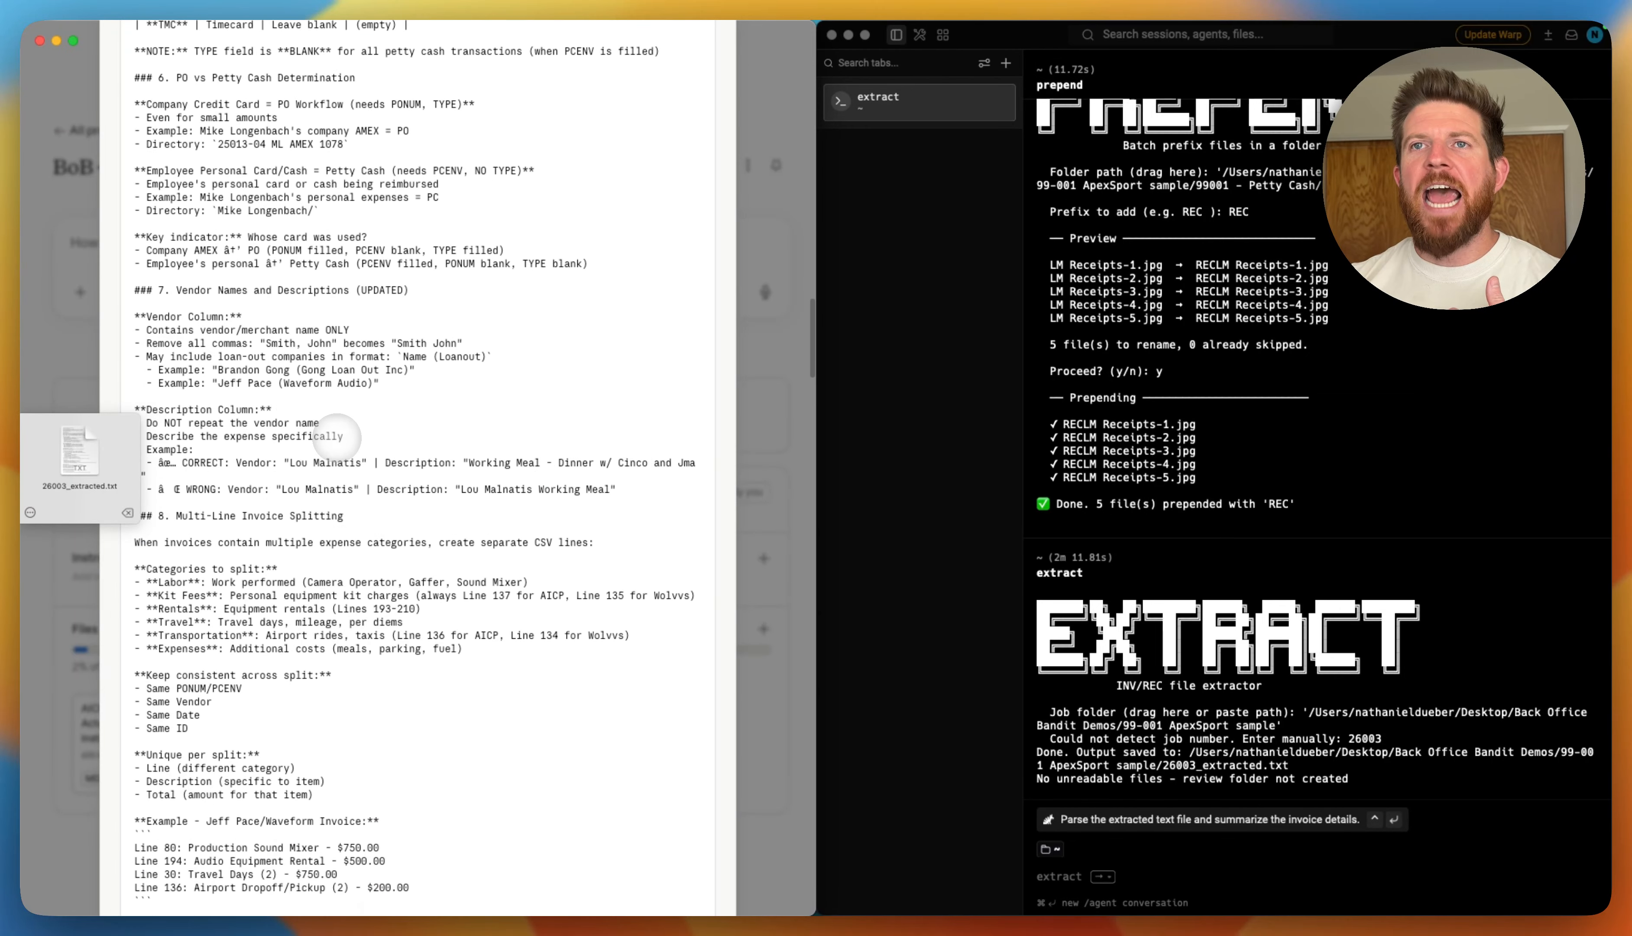
{"action": "scroll", "coordinate": [337, 435], "scroll_direction": "down", "scroll_amount": 20}
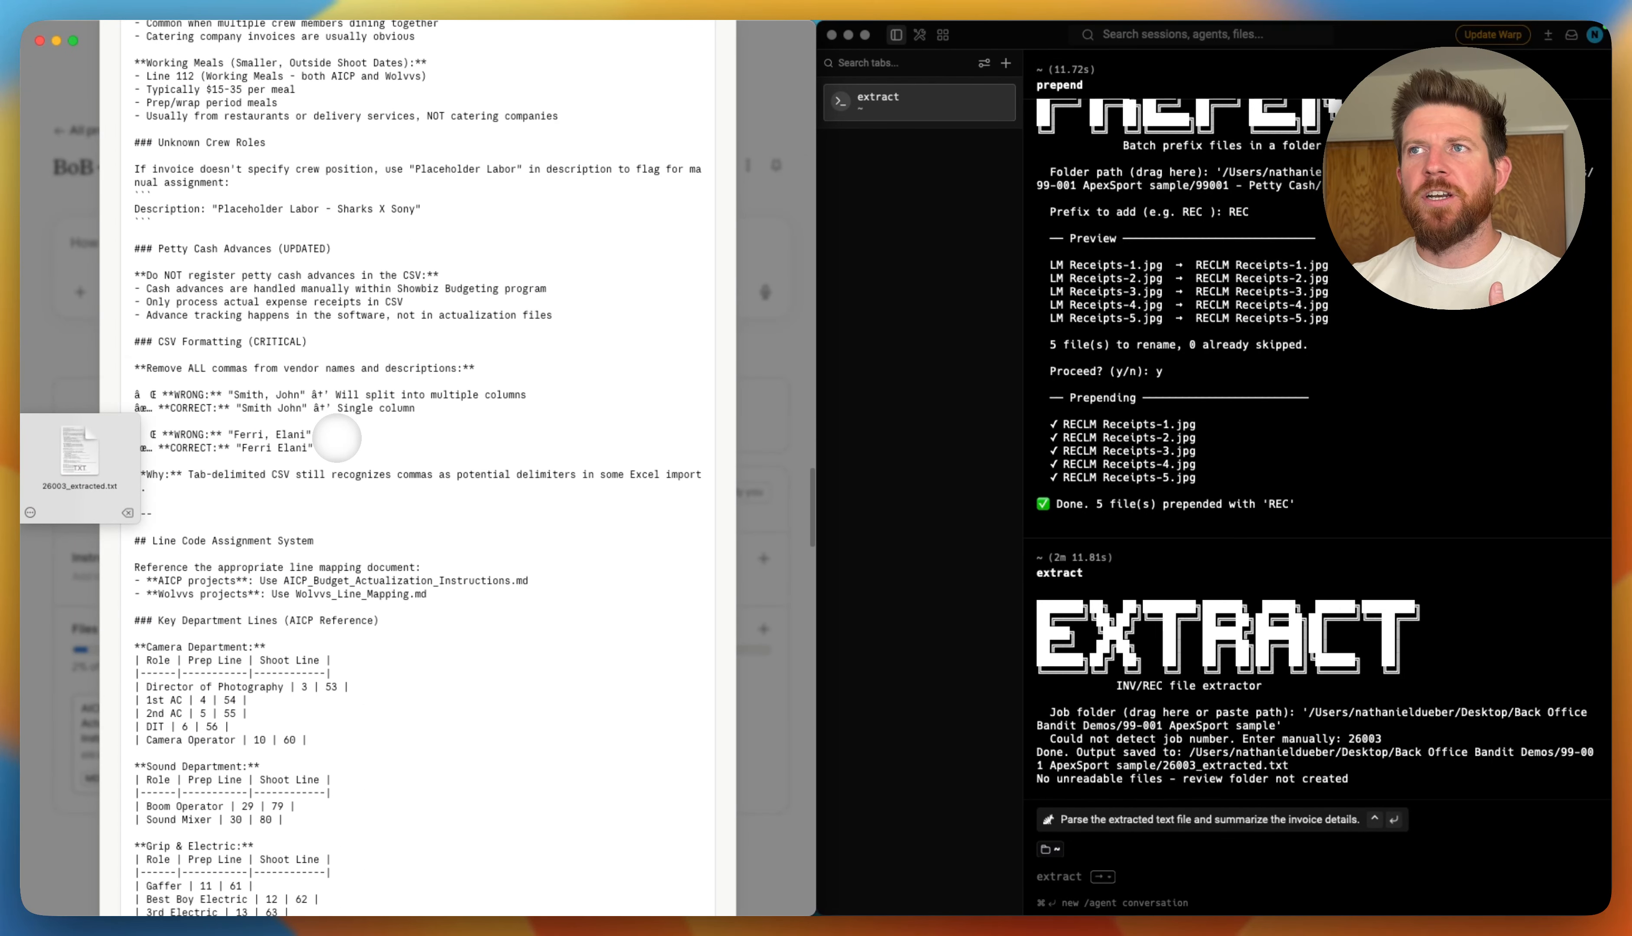
{"action": "key", "text": "Escape"}
Attach 26003_extracted.txt and request a CSV-formatted copy-paste data table, disregarding the AI precursor knowledge and following project knowledge and AICP line numbering.
{"action": "left_click_drag", "start_coordinate": [80, 450], "coordinate": [259, 259]}
{"action": "left_click", "coordinate": [173, 350]}
{"action": "type", "text": "Attached is an extraction of receipts and invoices from a job. Please disregard the information at the top with the AI precursor knowledge. Go ahead and defer to your internal project knowledge on how to actualize a budget and follow the AICP line numbering conventions when returning."}
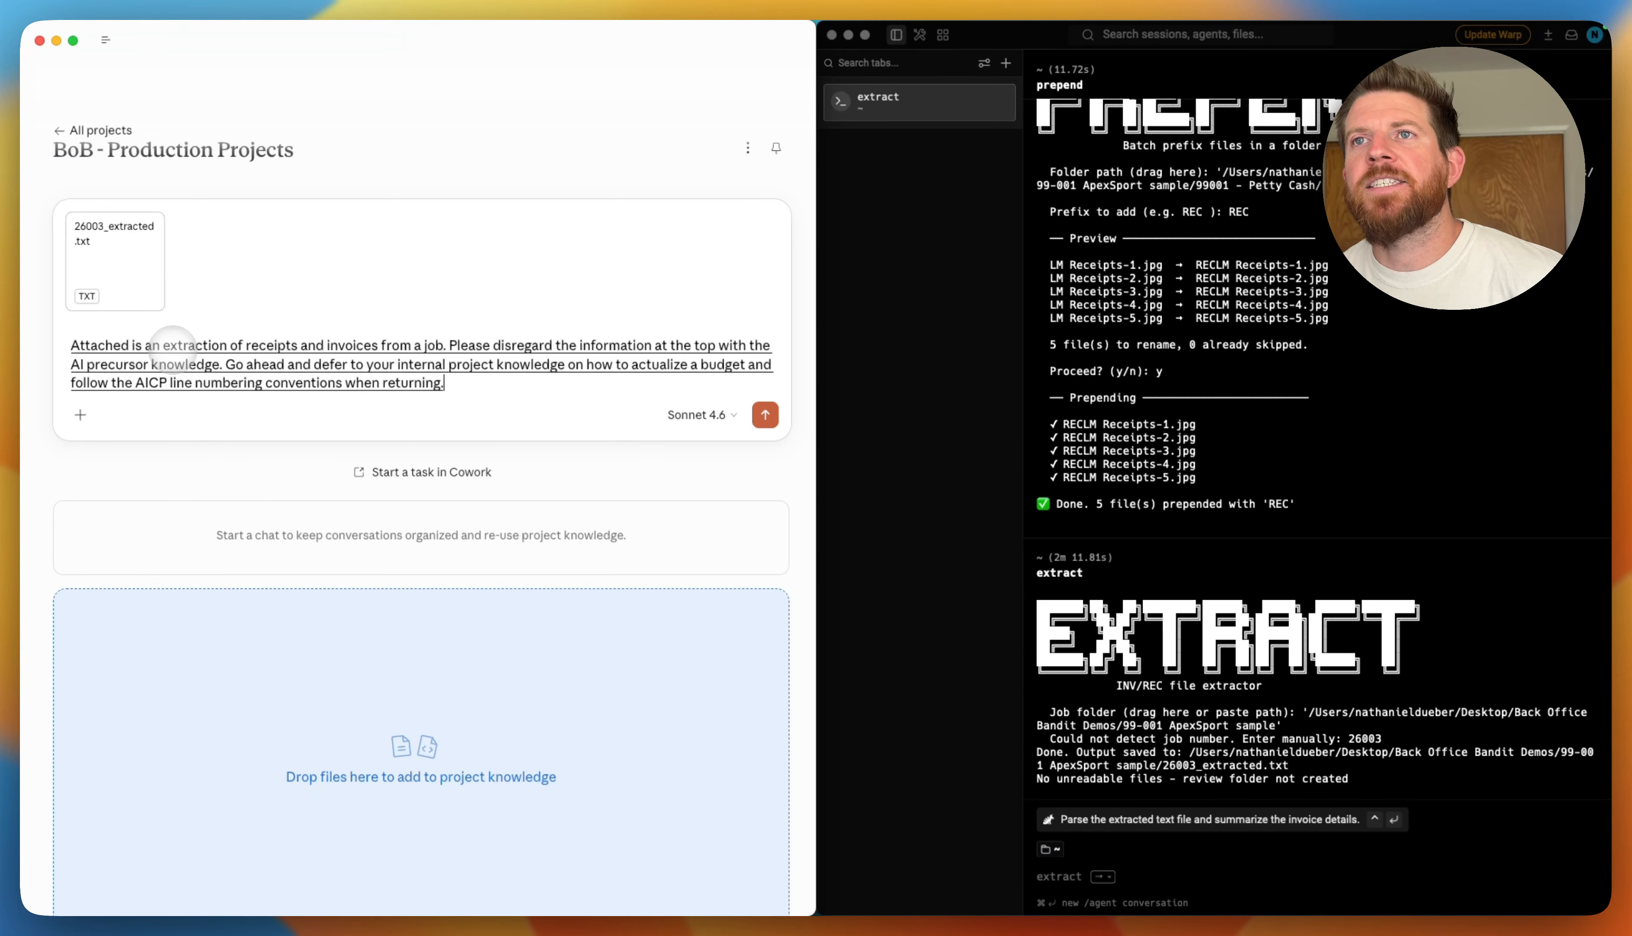
{"action": "key", "text": "BackSpace"}
{"action": "type", "text": "a"}
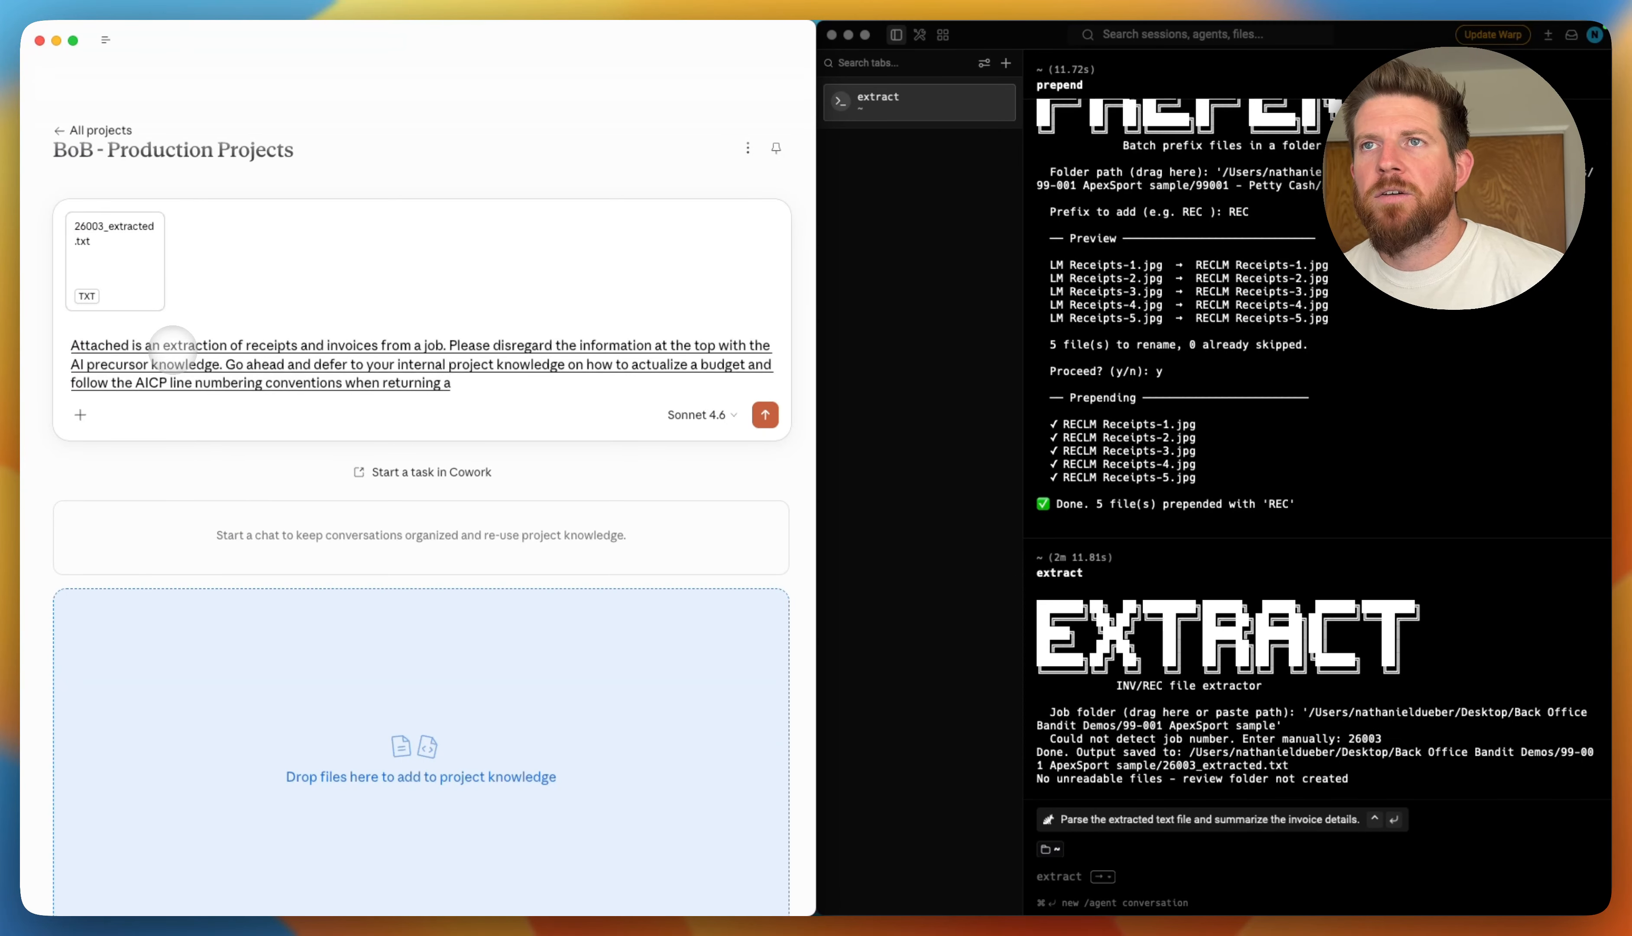
{"action": "type", "text": " CSV formatted copy past"}
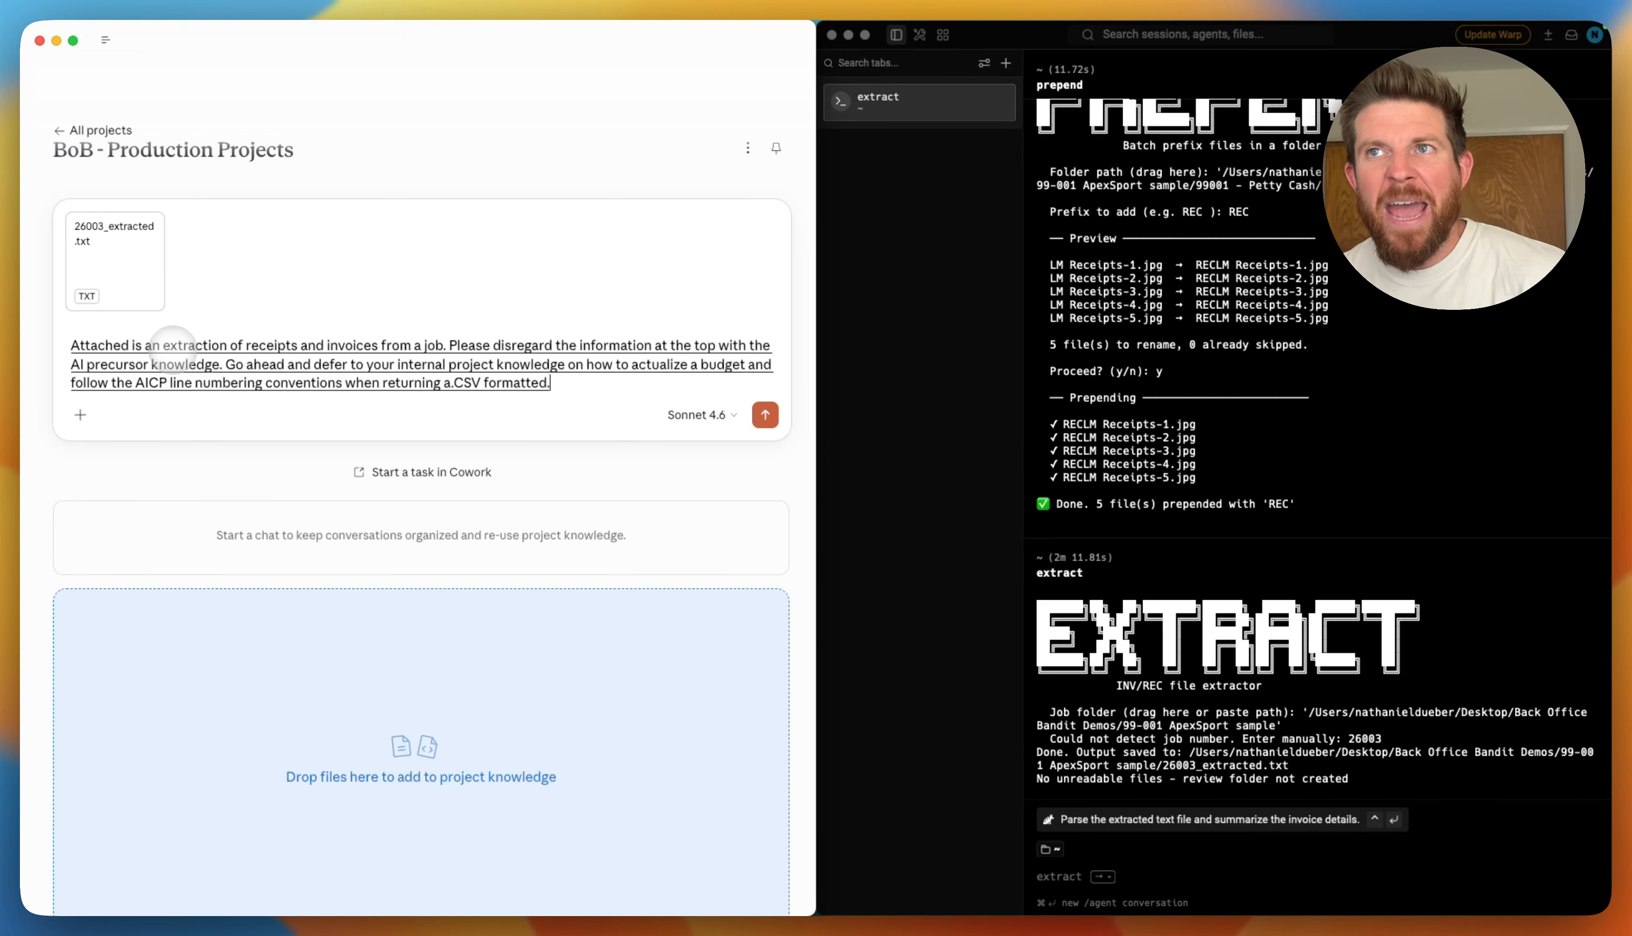
{"action": "type", "text": "e, data table."}
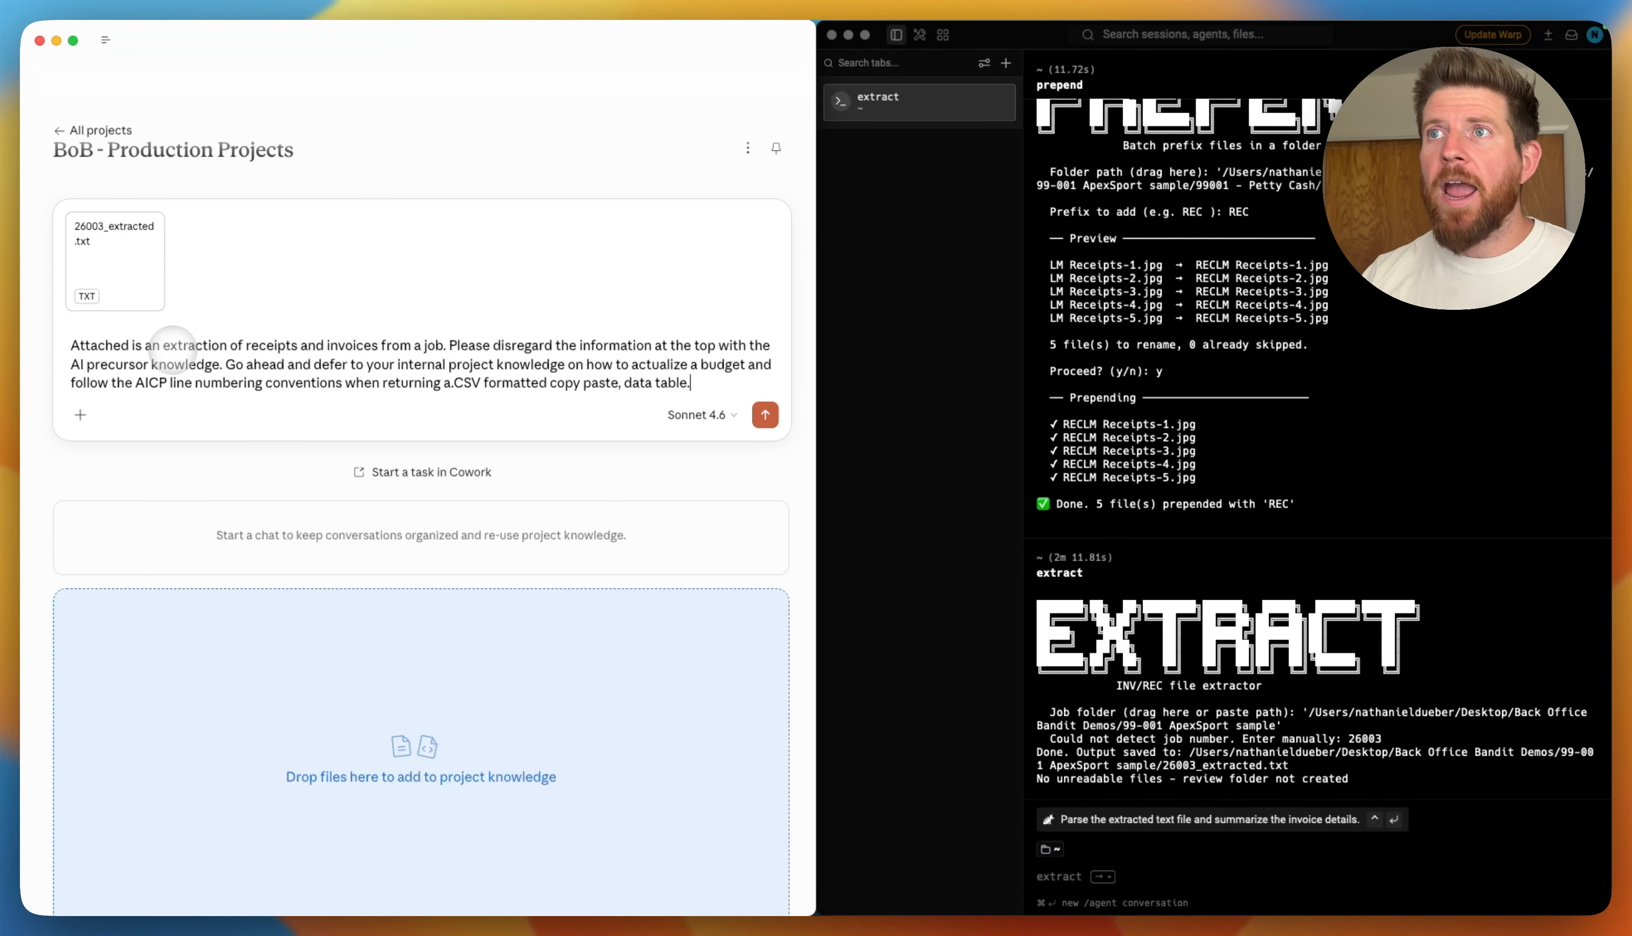
{"action": "key", "text": "Return"}
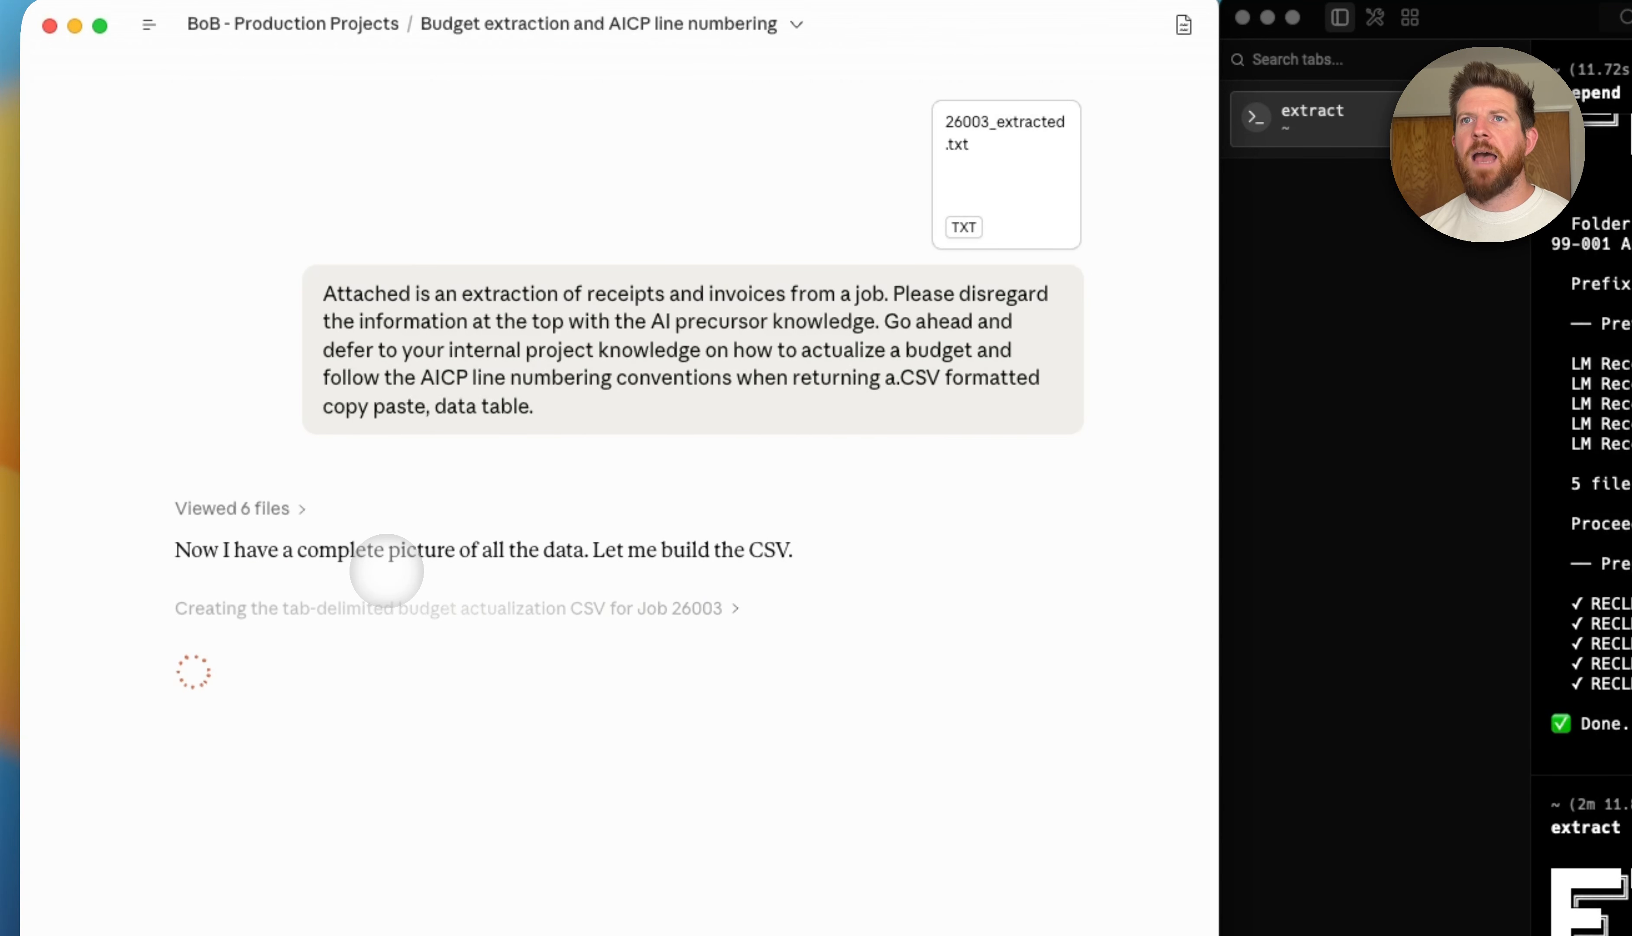
Check the generated 26003 actualization CSV as raw source, then restore the rendered table view.
{"action": "left_click", "coordinate": [735, 607]}
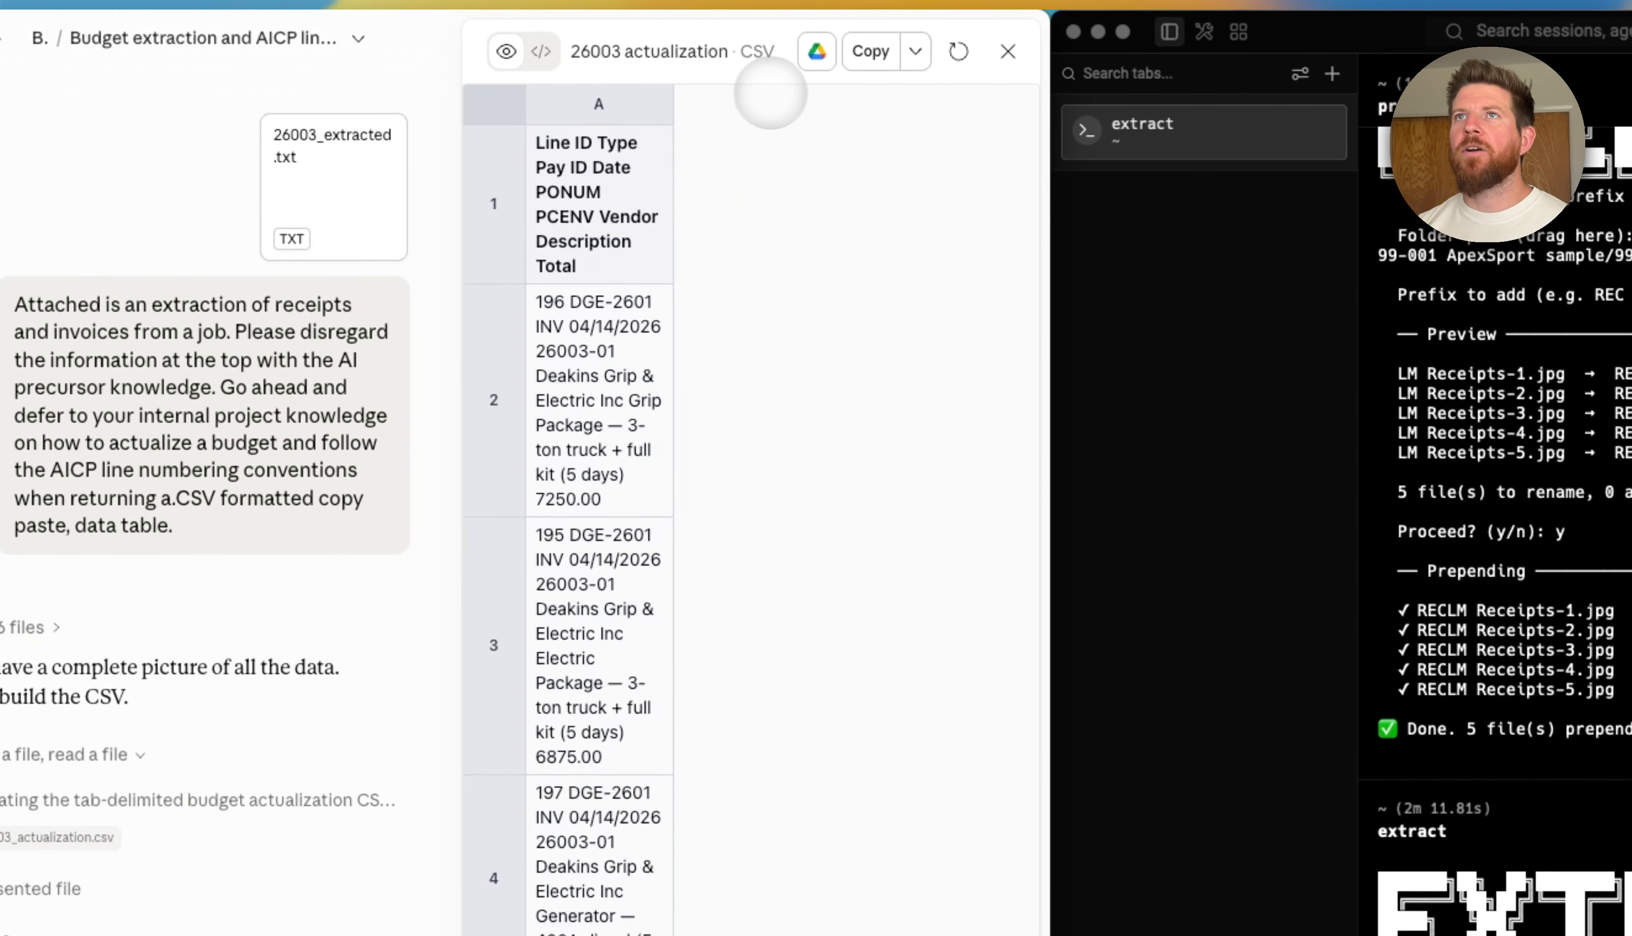
{"action": "left_click", "coordinate": [541, 52]}
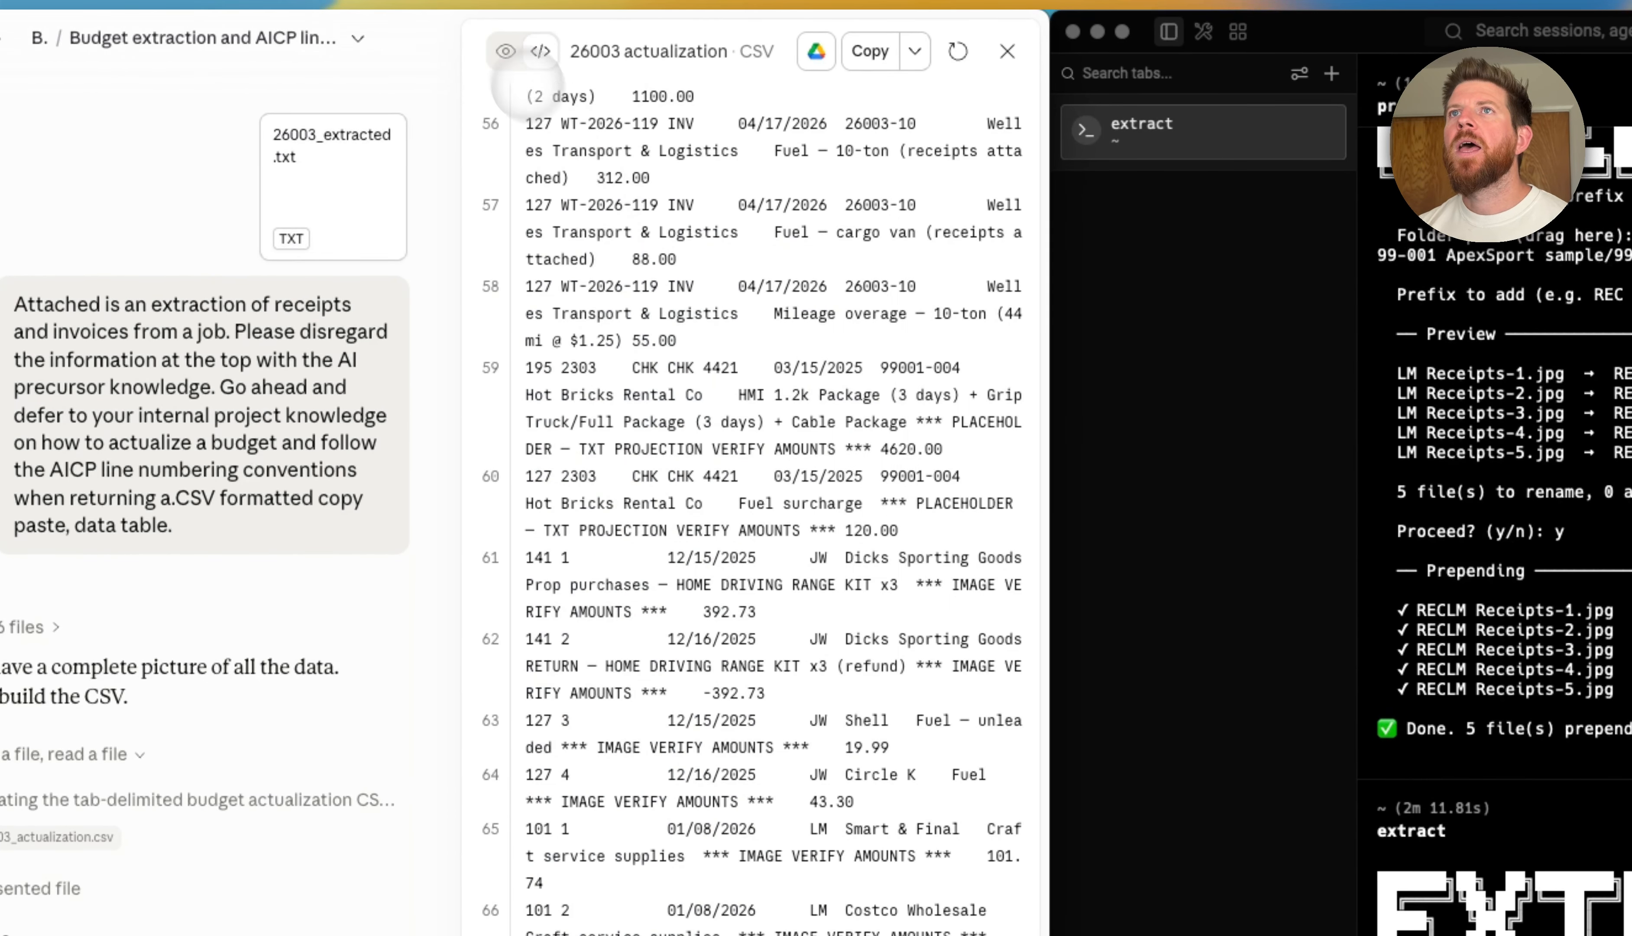
{"action": "left_click", "coordinate": [506, 51]}
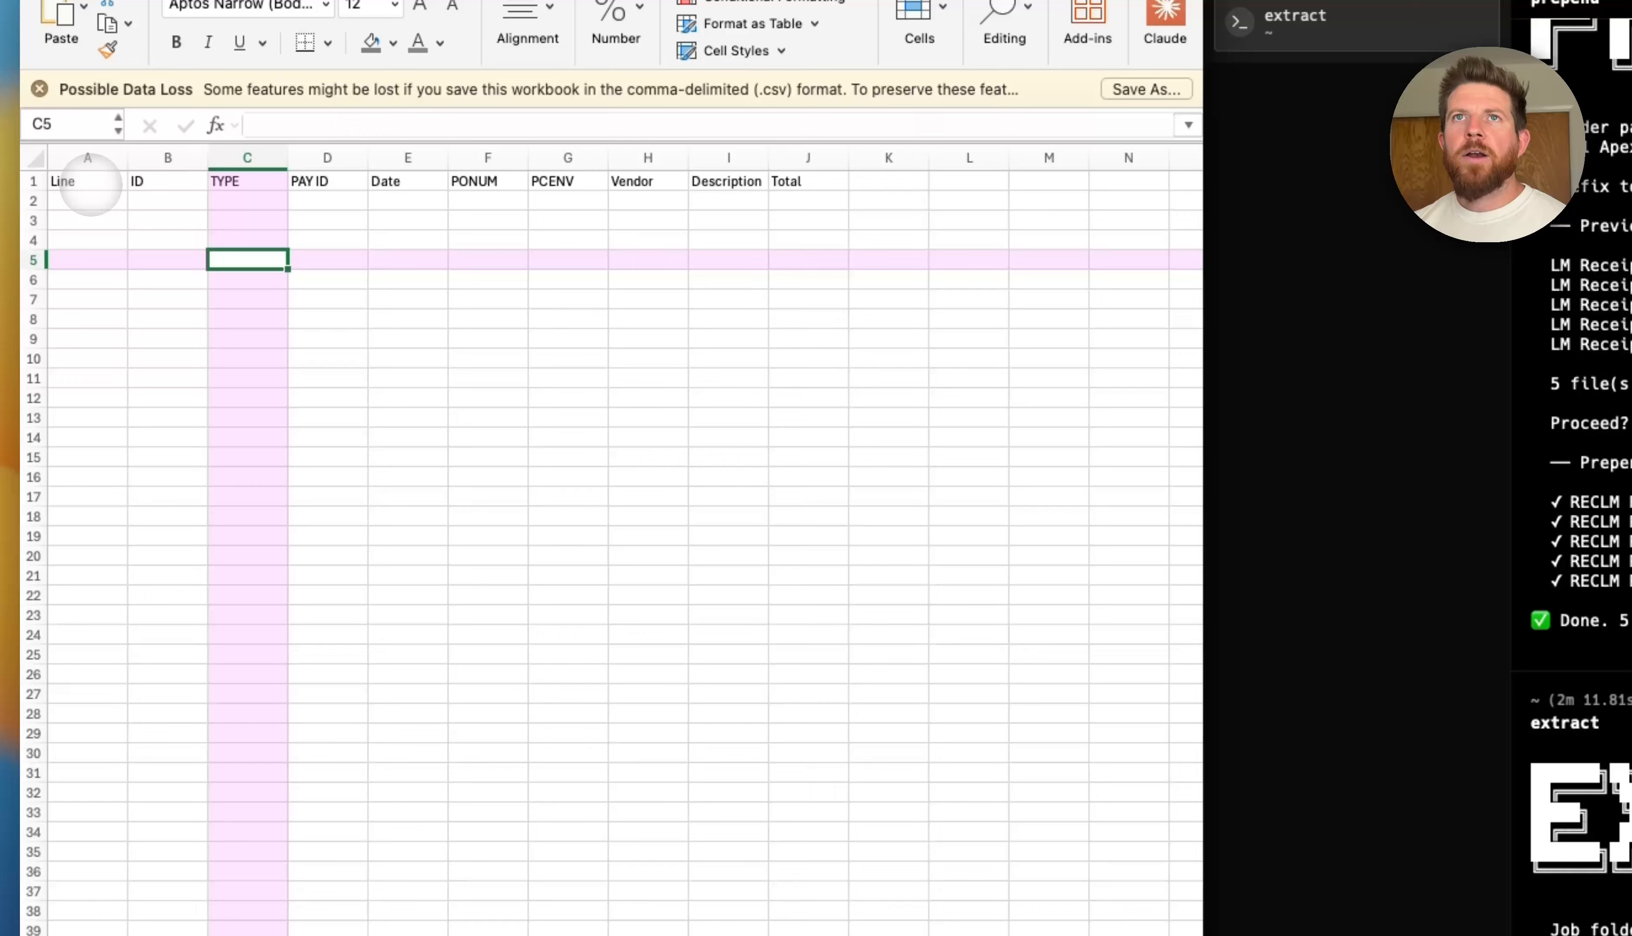
Paste the actualization data into the Excel sheet starting at A1 and widen the Vendor and Description columns to fit.
{"action": "left_click", "coordinate": [87, 182]}
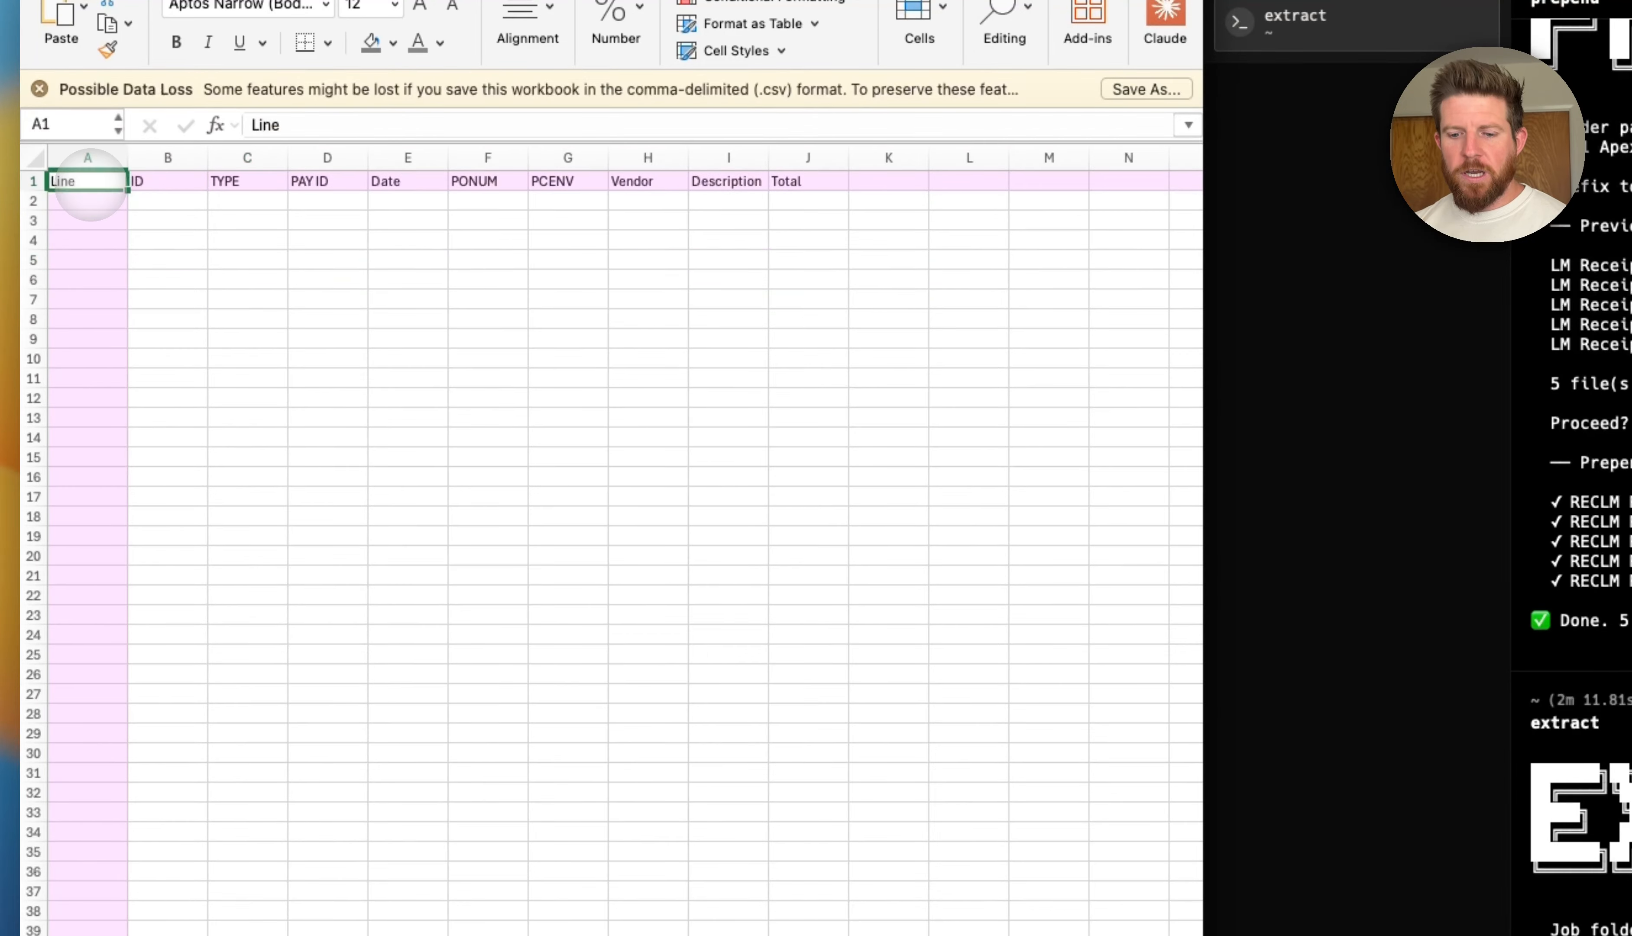
{"action": "key", "text": "super+v"}
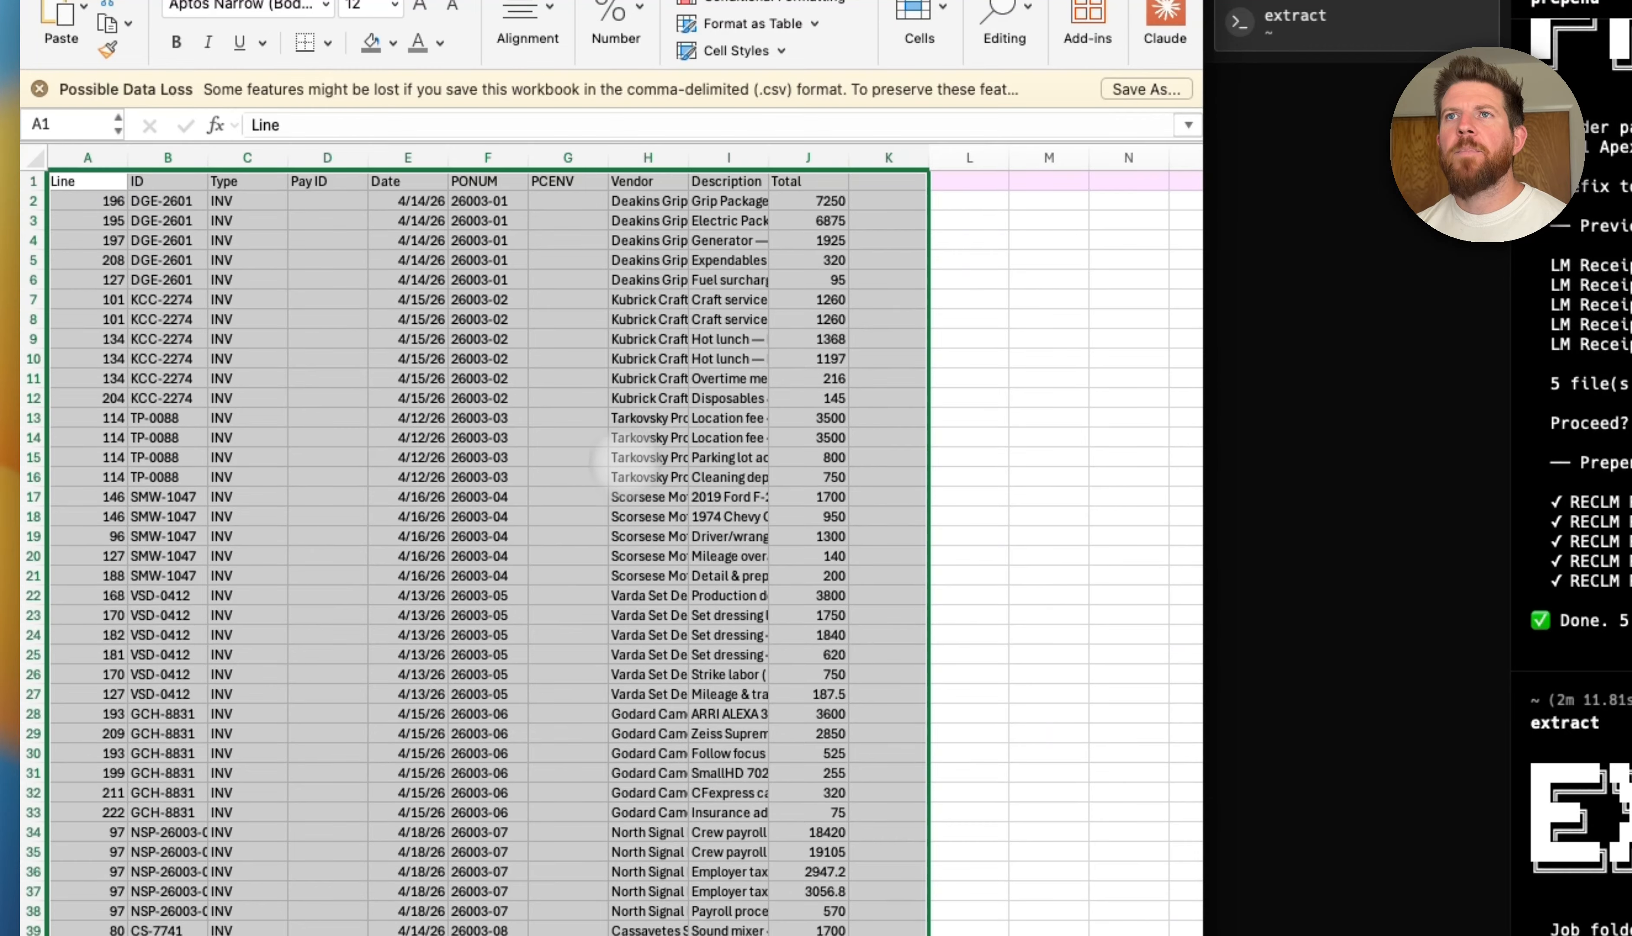
{"action": "double_click", "coordinate": [688, 157]}
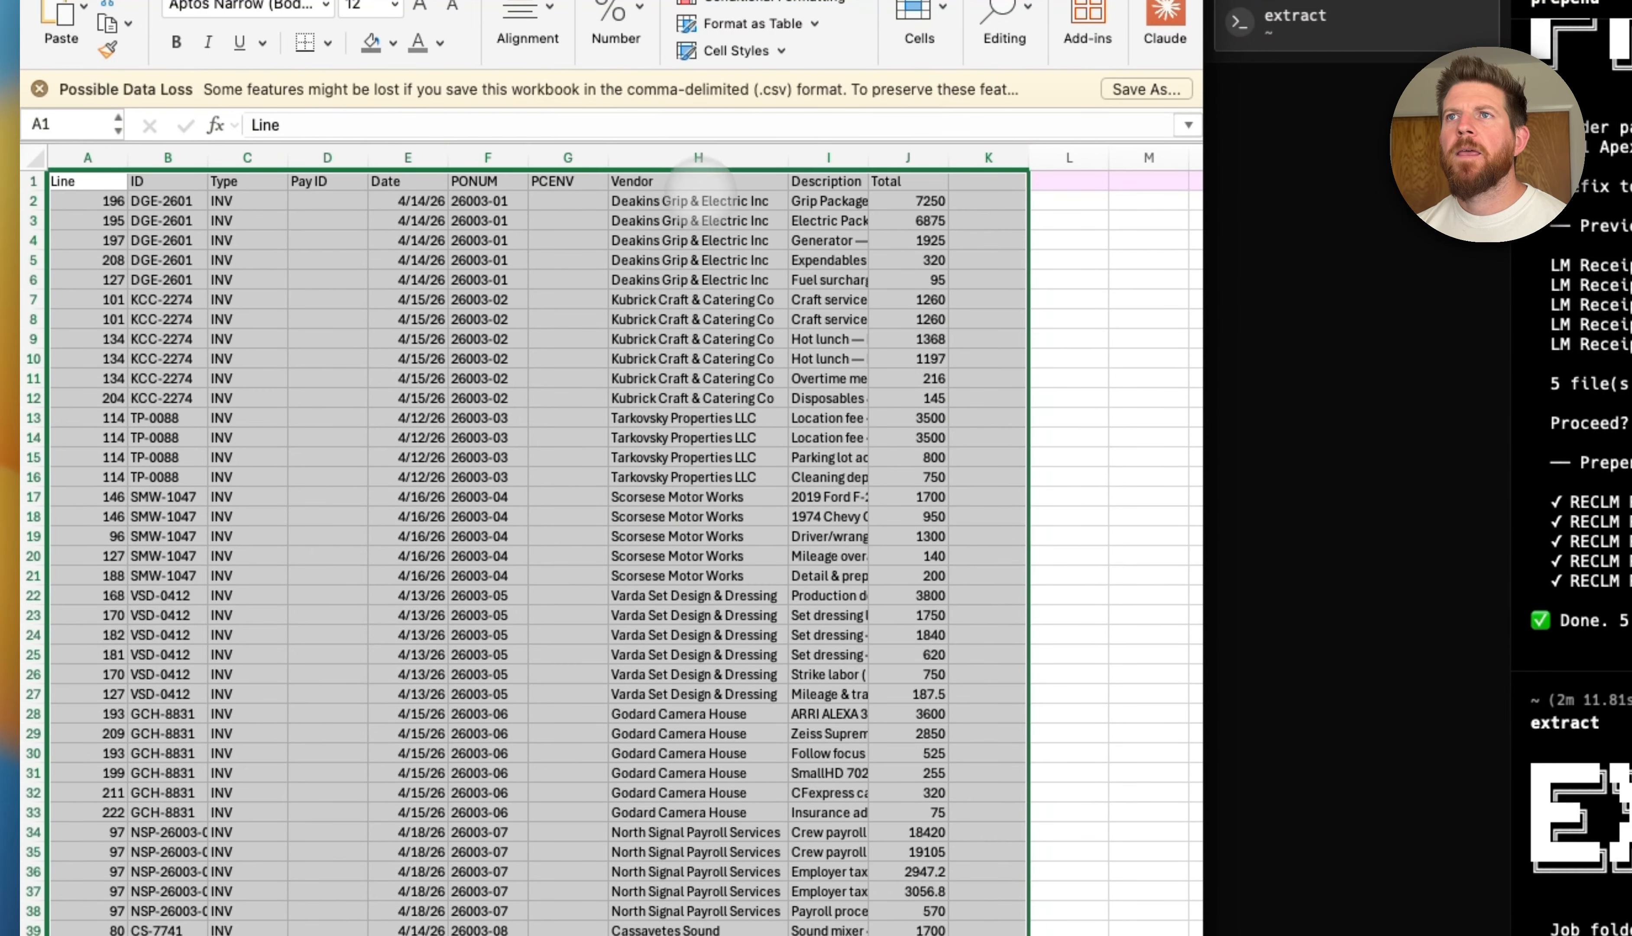
{"action": "left_click_drag", "start_coordinate": [862, 153], "coordinate": [869, 155]}
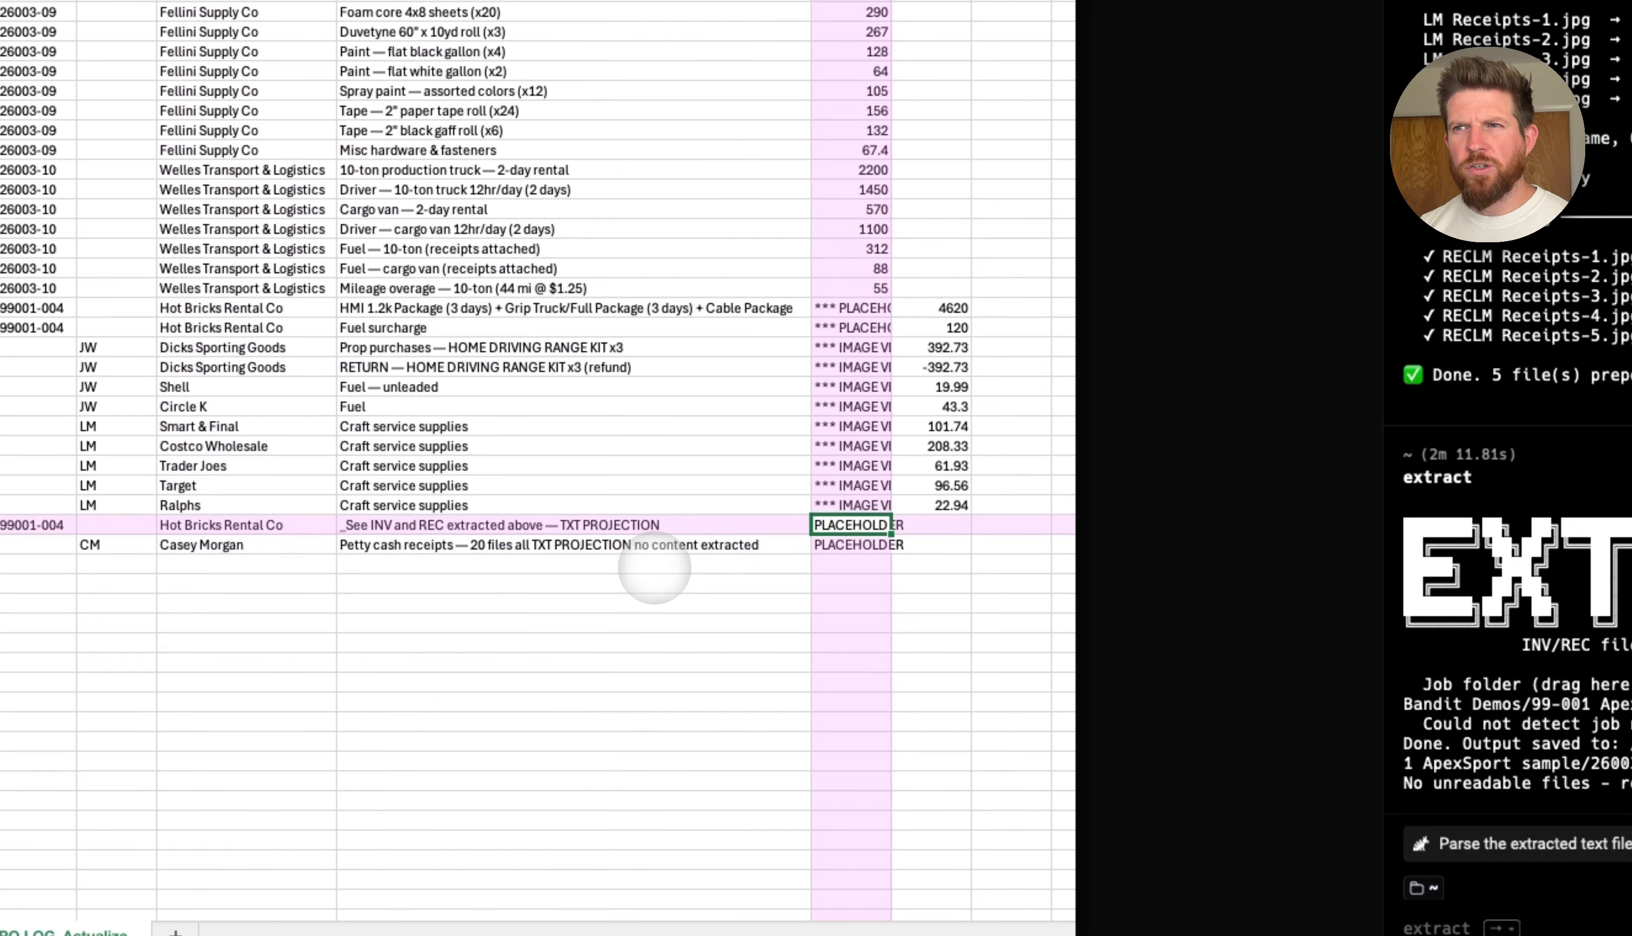
Examine the Hot Bricks Rental Co placeholder row near the end of the pasted data, cell by cell.
{"action": "key", "text": "Left"}
{"action": "key", "text": "Left"}
{"action": "key", "text": "Right"}
{"action": "key", "text": "Right"}
{"action": "key", "text": "Right"}
{"action": "key", "text": "Right"}
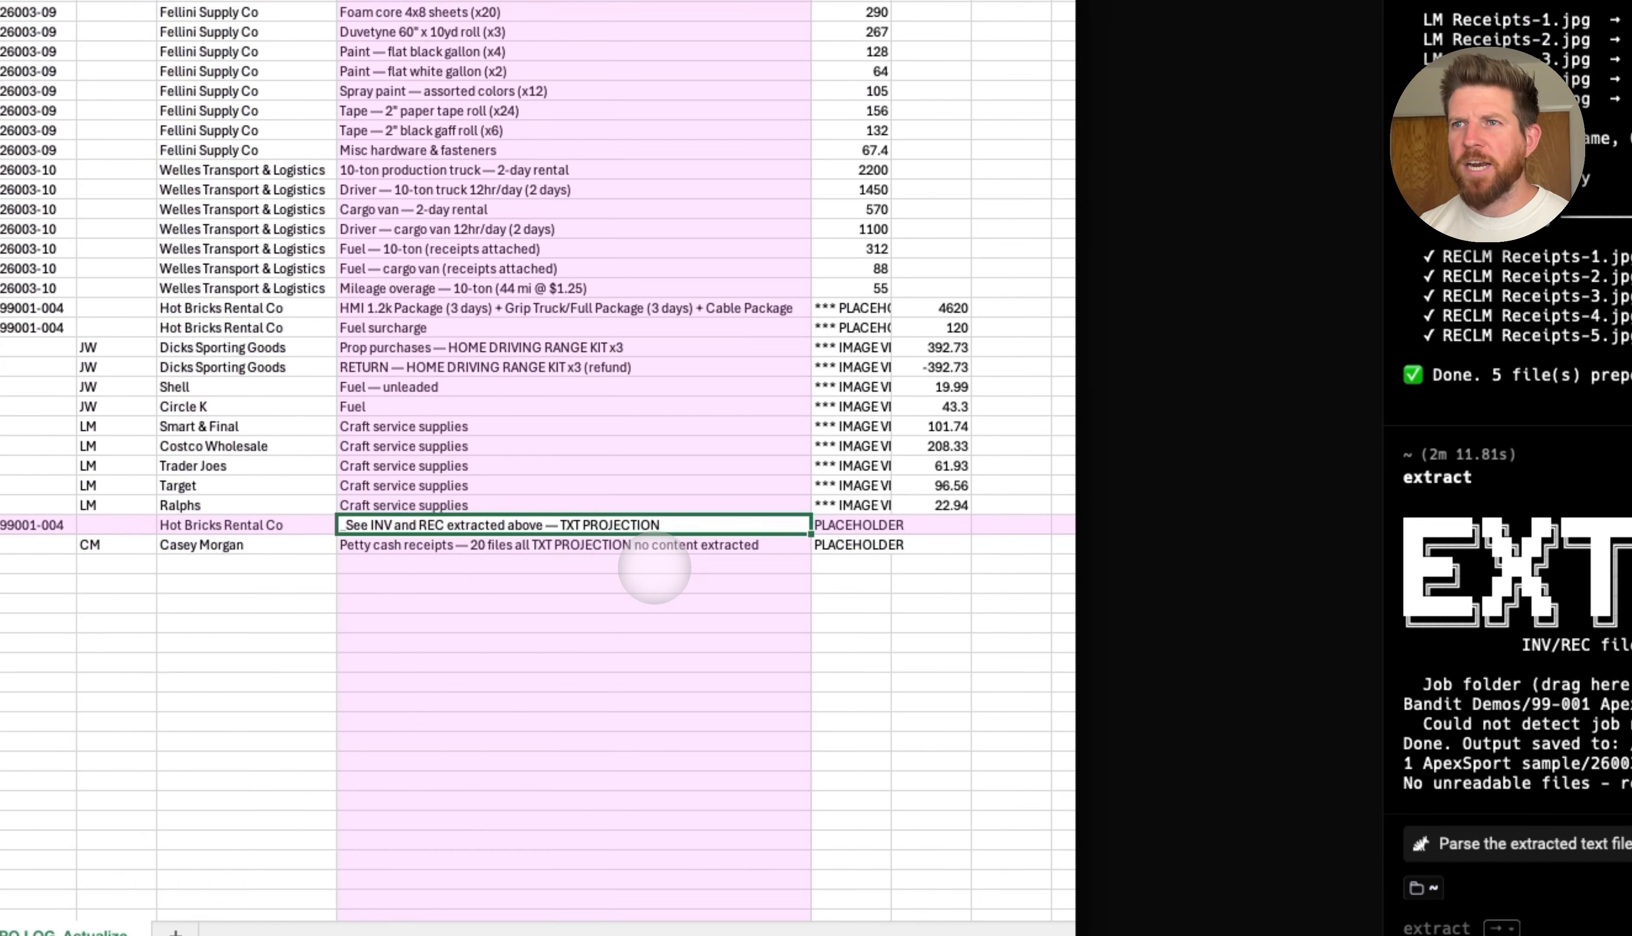
{"action": "key", "text": "Left"}
{"action": "key", "text": "Left"}
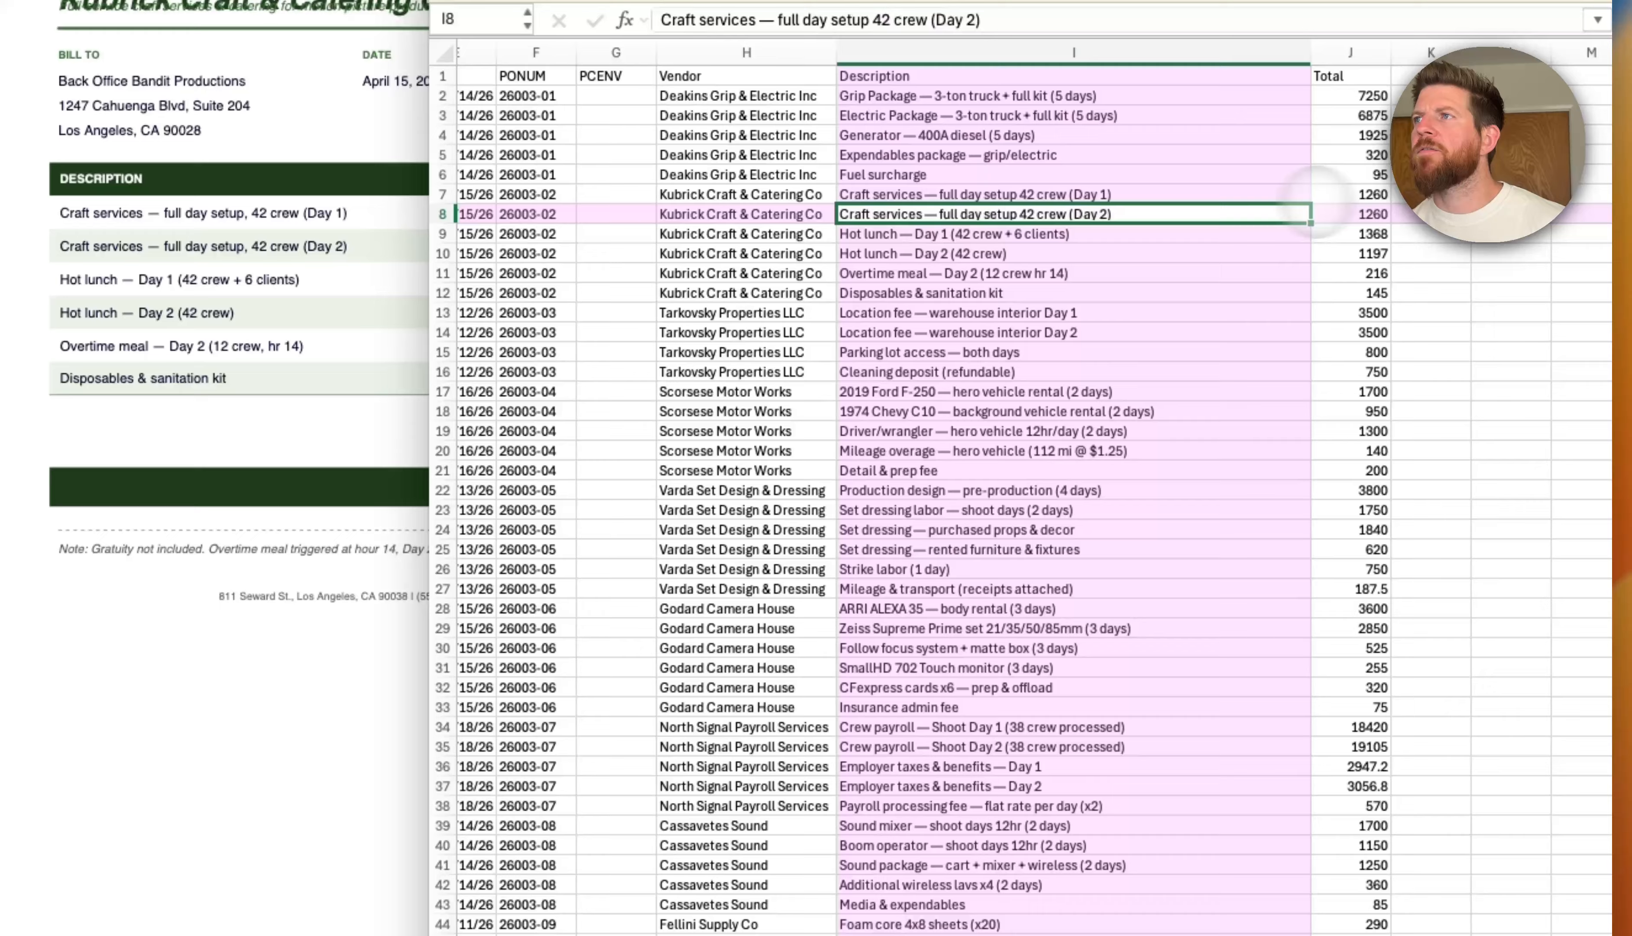
Select the Kubrick Craft & Catering Co totals in J7:J12 and compare them with the amounts on its invoice PDF.
{"action": "left_click", "coordinate": [1334, 194]}
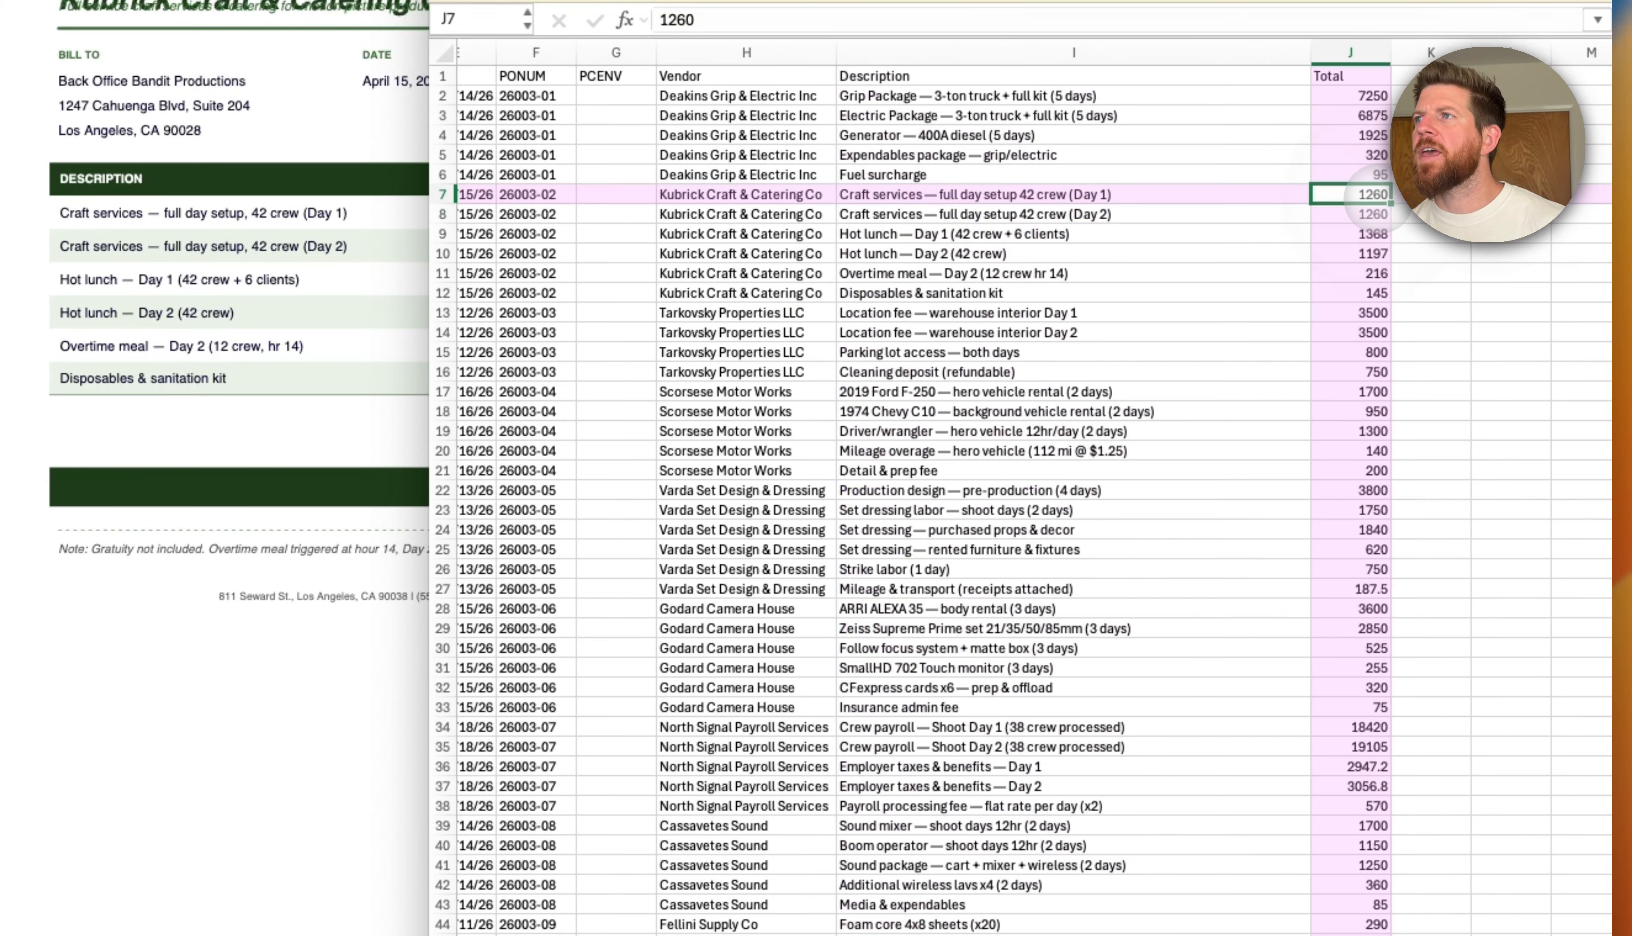
{"action": "left_click", "coordinate": [1359, 277], "text": "shift"}
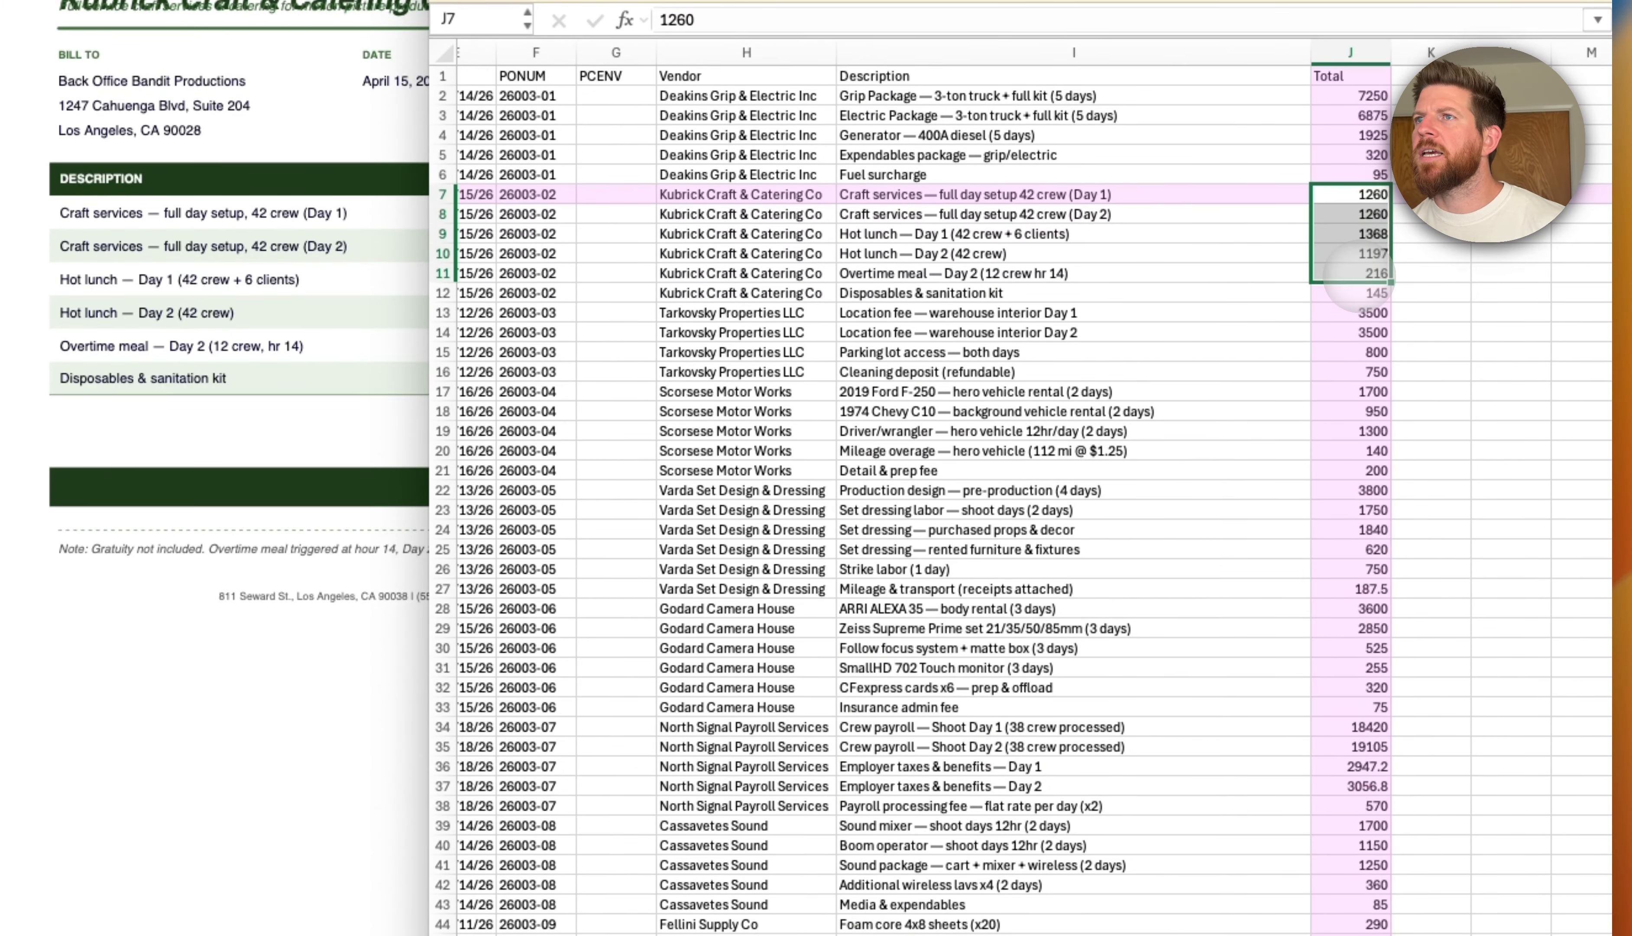
{"action": "key", "text": "shift+Down"}
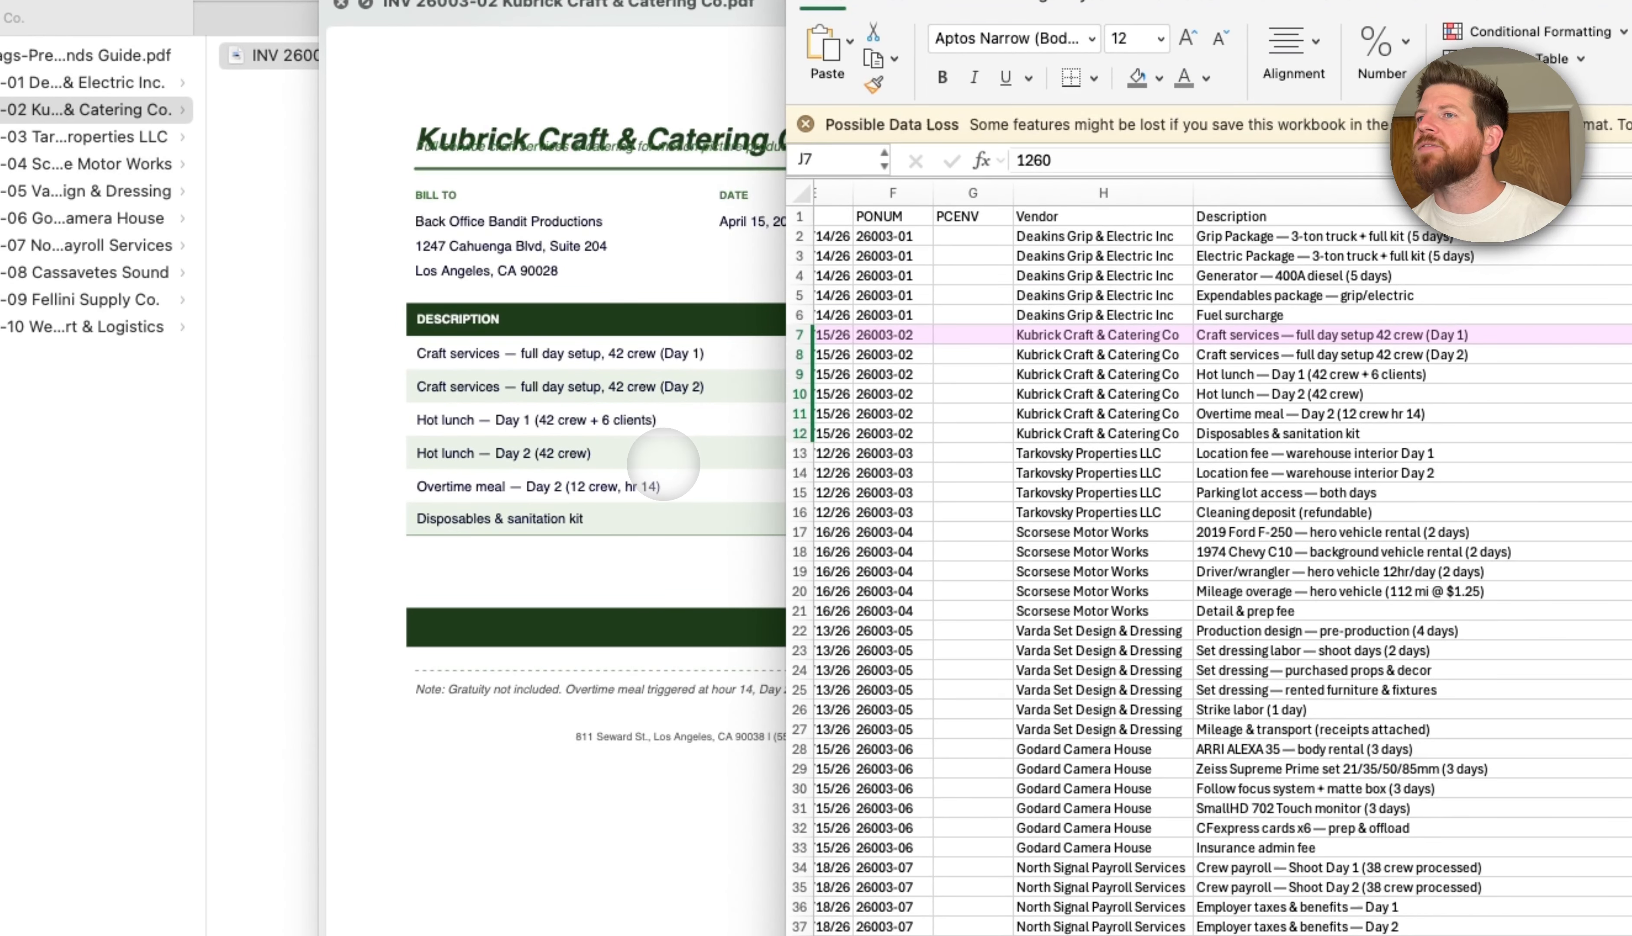
{"action": "left_click", "coordinate": [663, 464]}
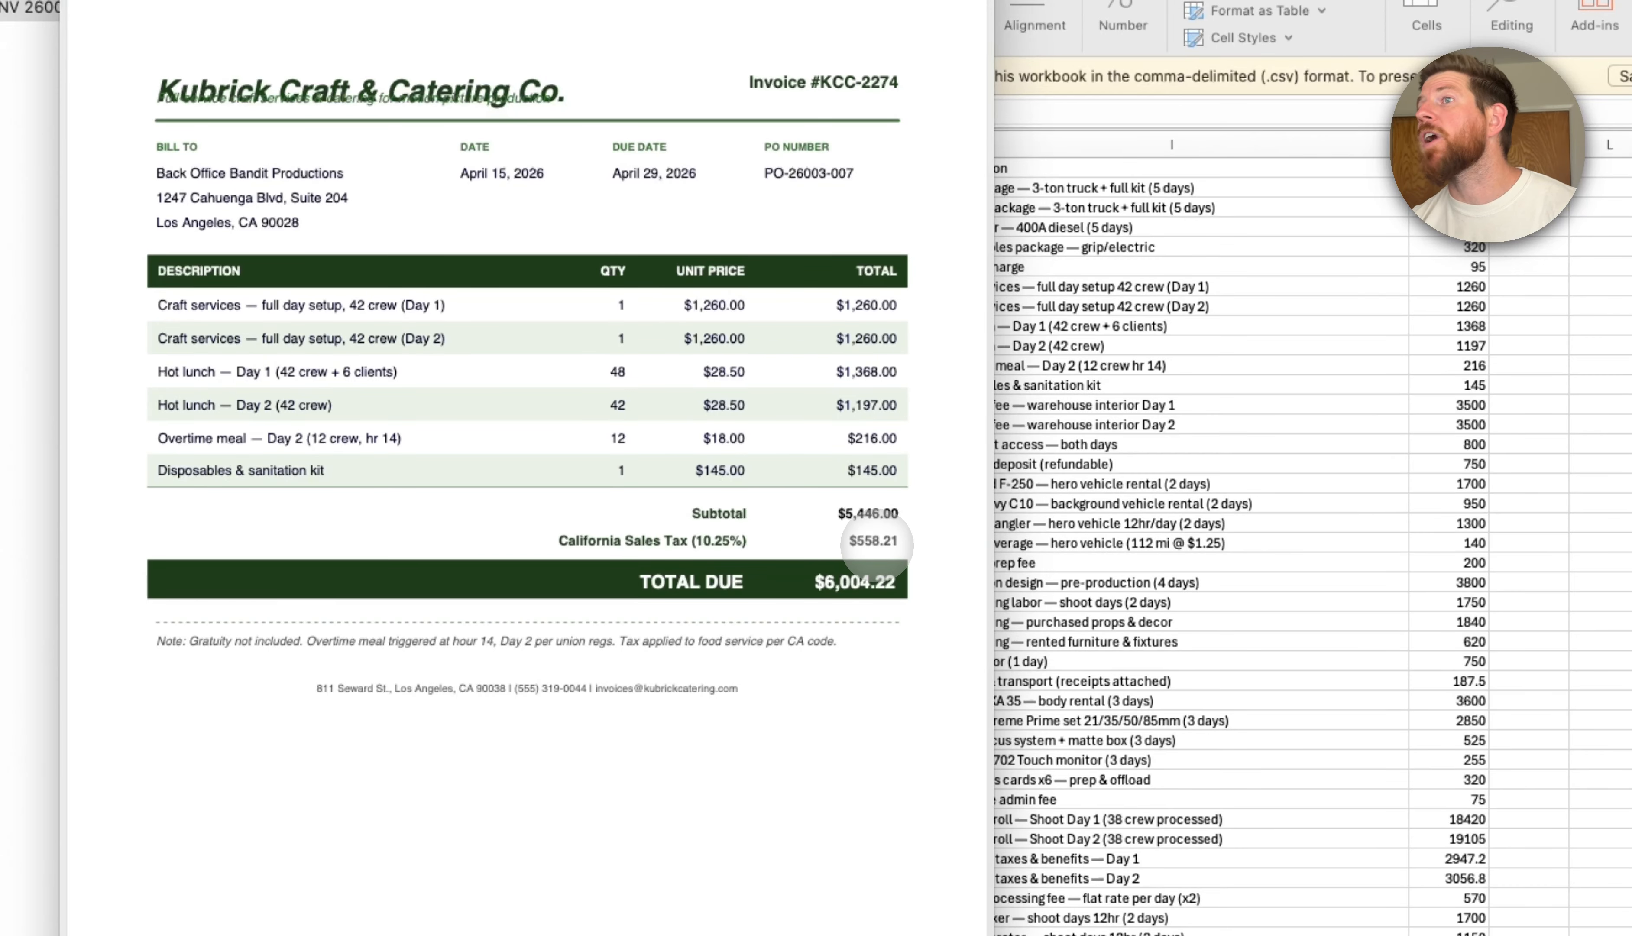
Add a Kubrick Craft & Catering Co line in row 13 described as Sales Tax with a total of 558.21, and recheck the invoice.
{"action": "key", "text": "super+Tab"}
{"action": "type", "text": "Sales Tax"}
{"action": "key", "text": "Tab"}
{"action": "type", "text": "558.21"}
{"action": "key", "text": "Return"}
{"action": "key", "text": "Up"}
{"action": "key", "text": "Left"}
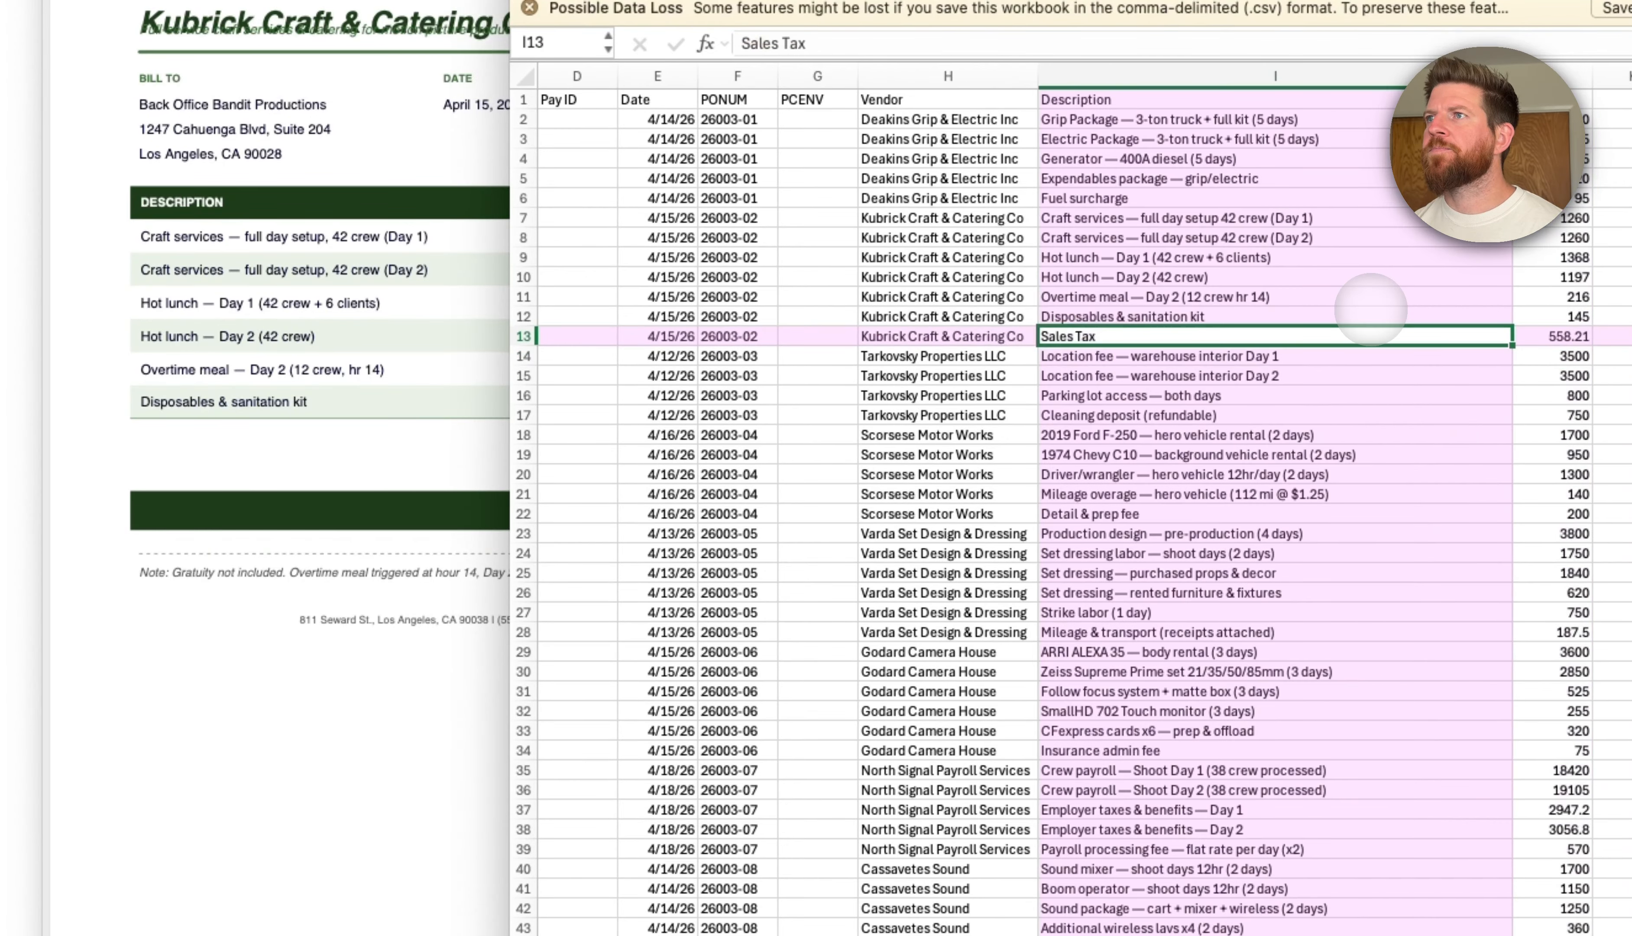
{"action": "key", "text": "super+Tab"}
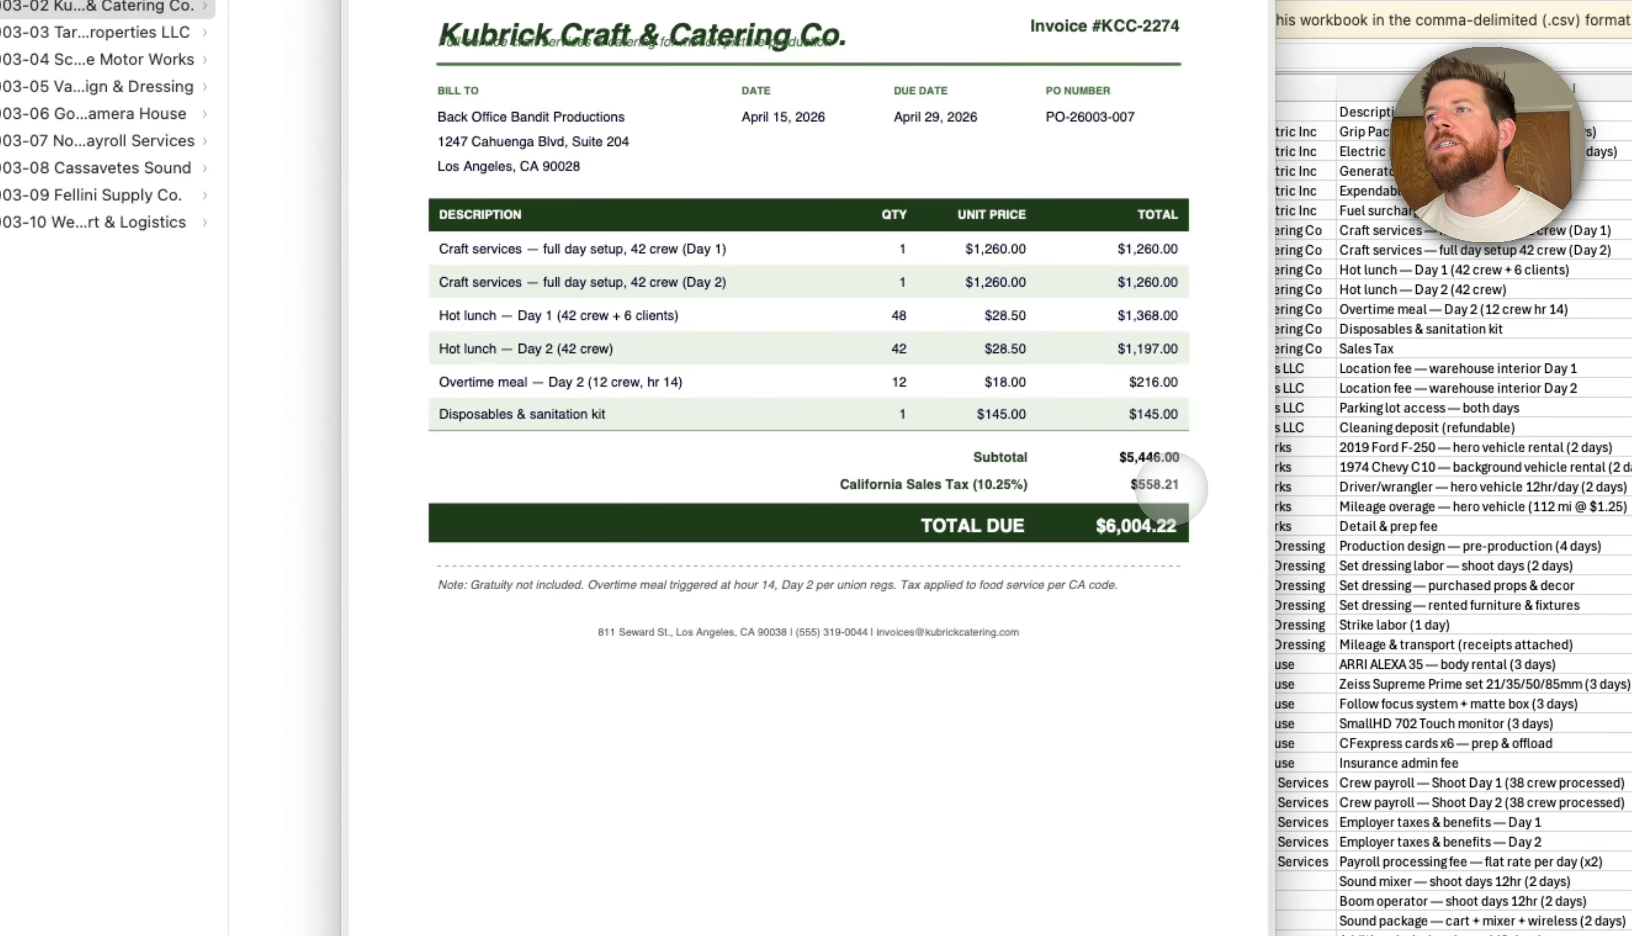
Open the Tarkovsky Properties LLC invoice PDF and compare its amounts with the totals in J14:J17.
{"action": "key", "text": "space"}
{"action": "key", "text": "Left"}
{"action": "key", "text": "Down"}
{"action": "key", "text": "Right"}
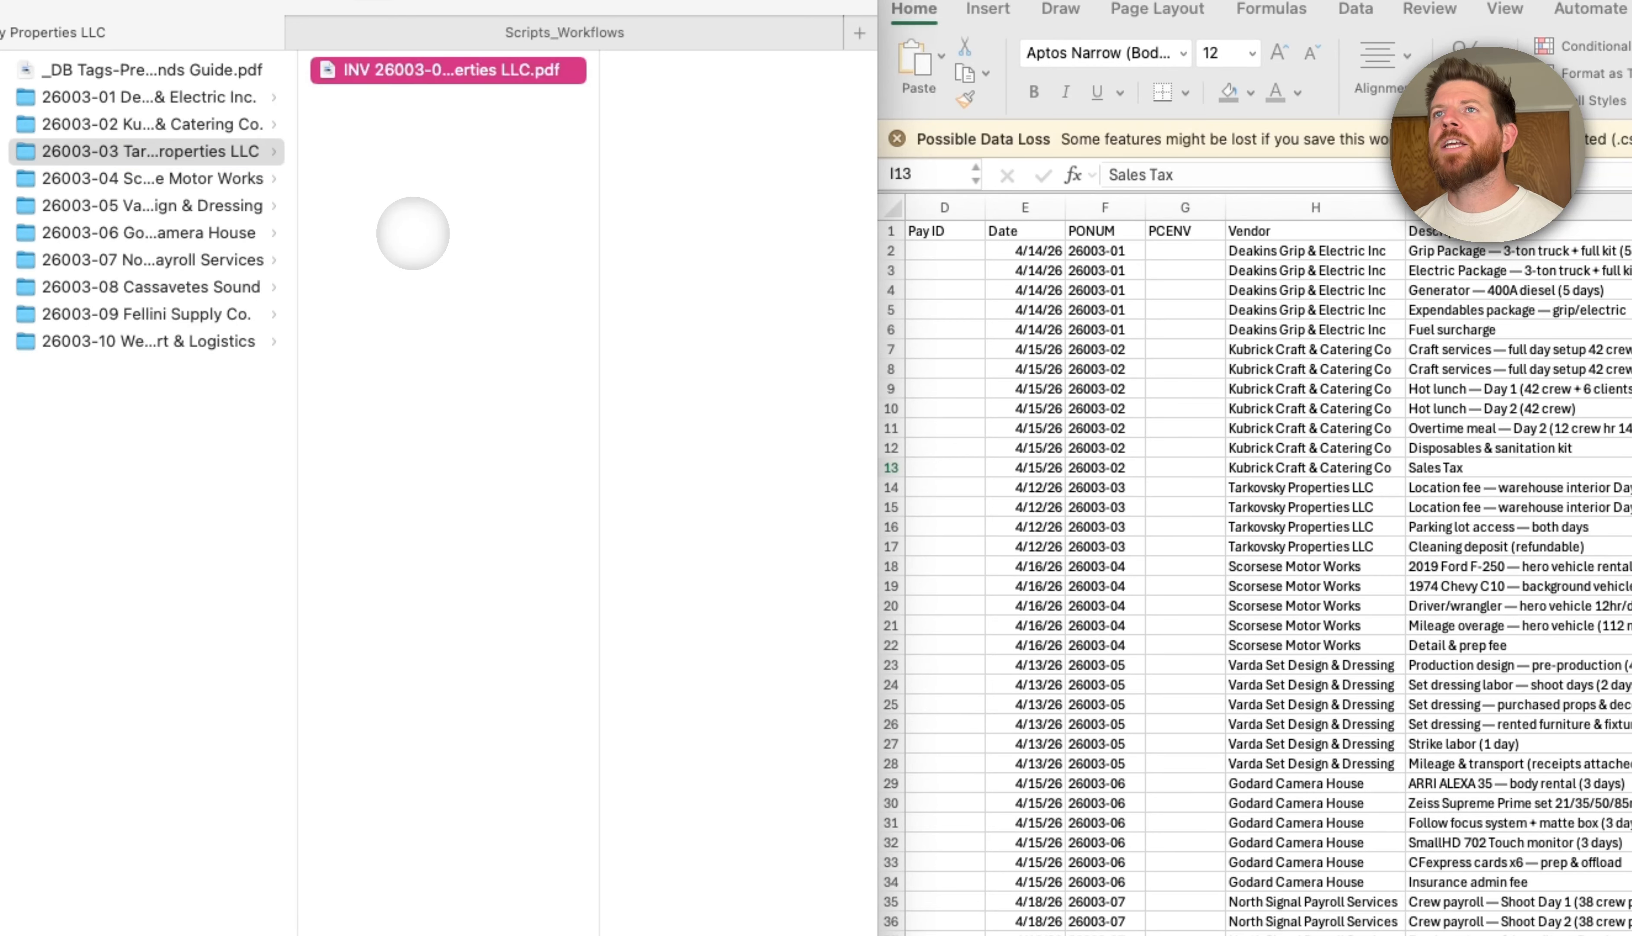
{"action": "key", "text": "space"}
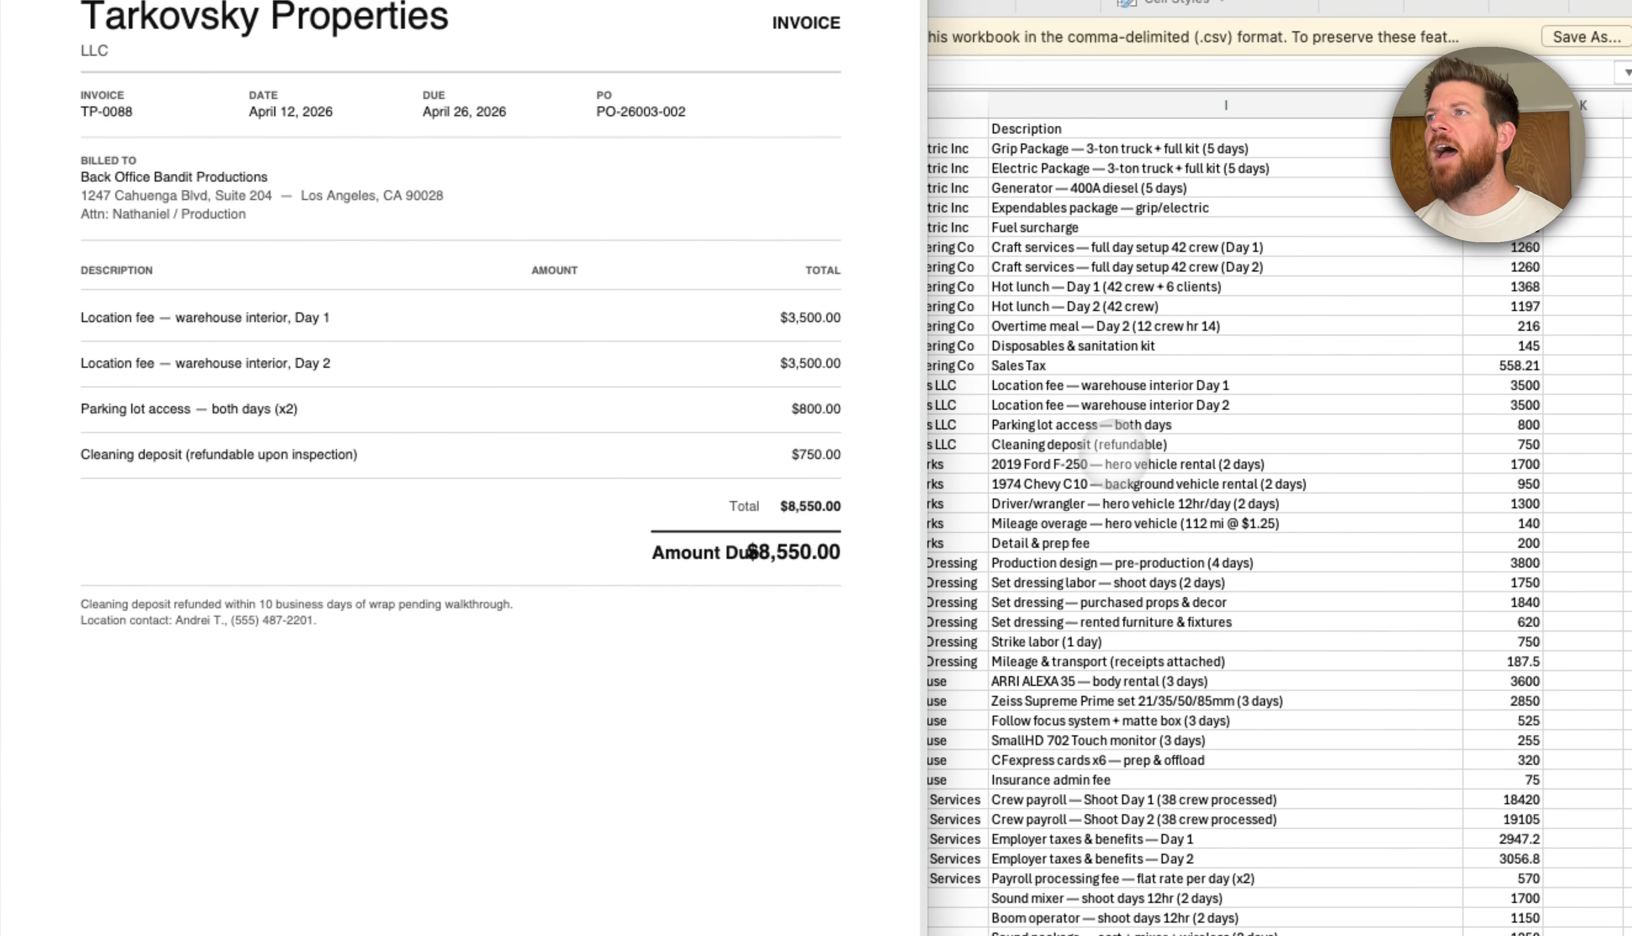
{"action": "left_click", "coordinate": [1116, 454]}
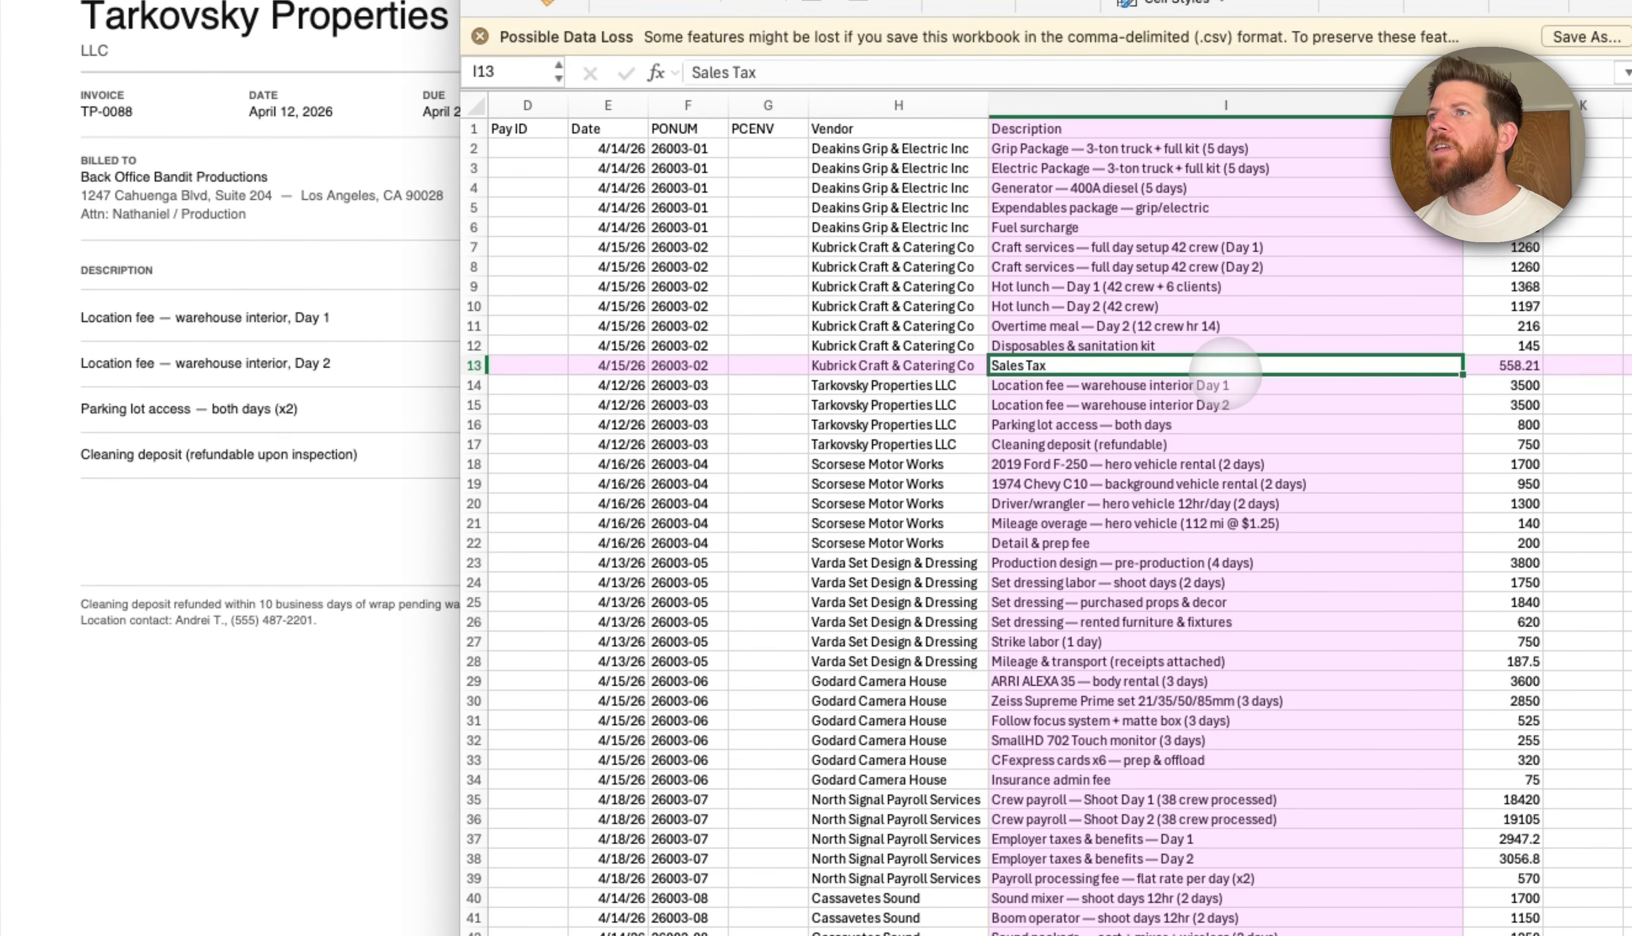
{"action": "key", "text": "Down"}
{"action": "key", "text": "Right"}
{"action": "key", "text": "shift+Down"}
{"action": "key", "text": "shift+Down"}
{"action": "key", "text": "shift+Down"}
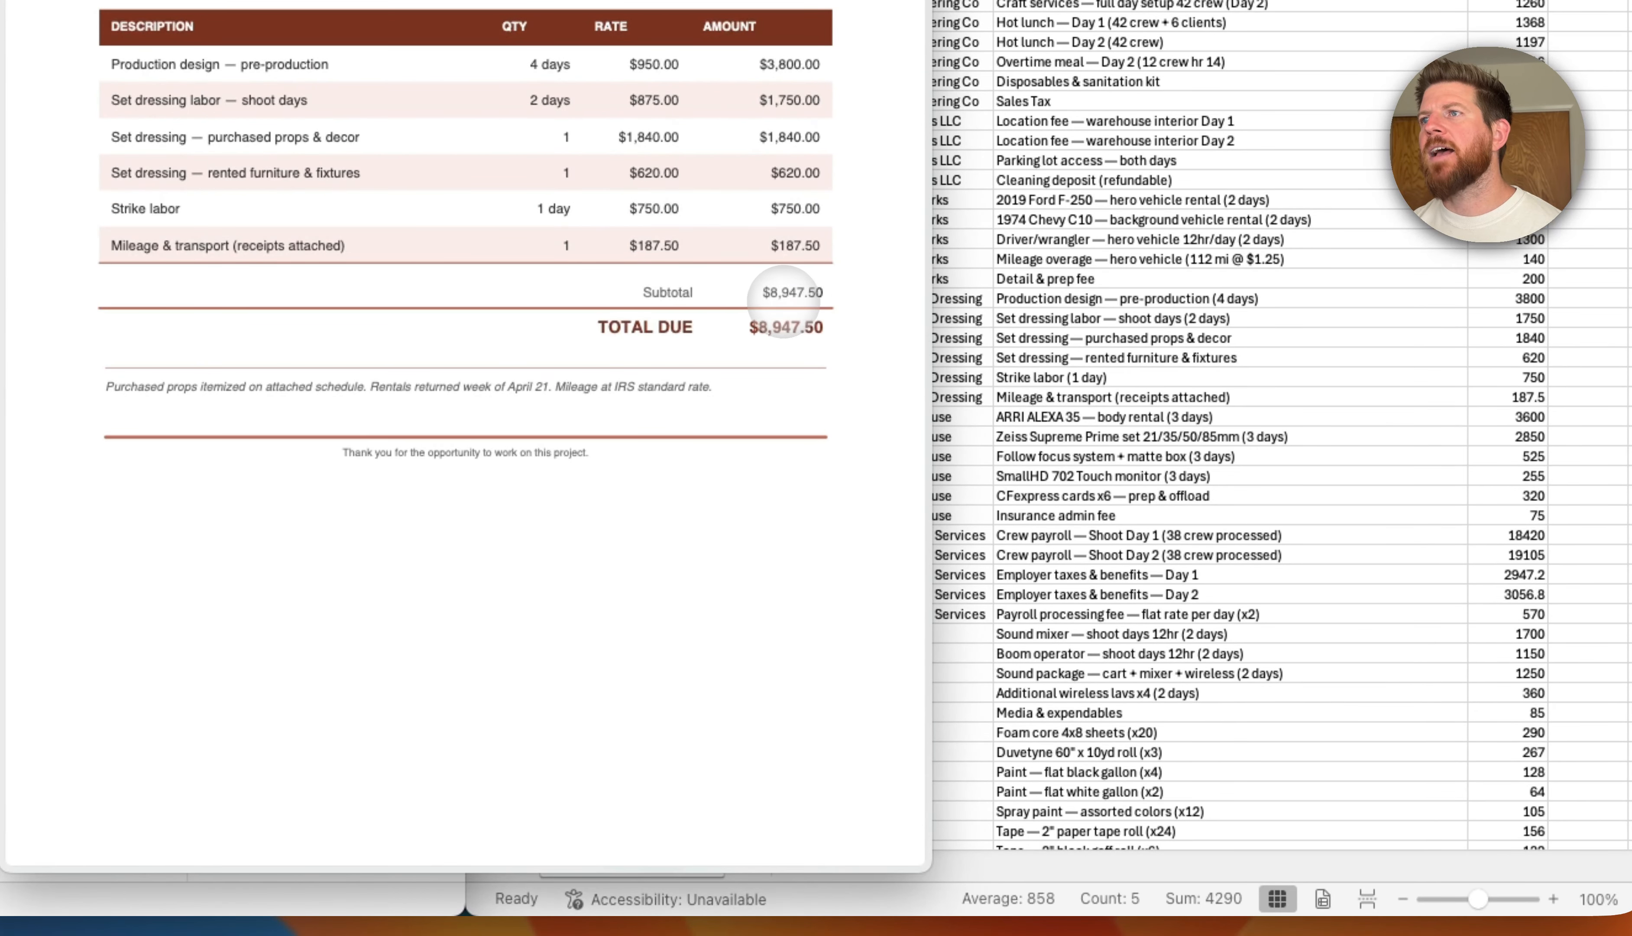
Select the Varda Set Design & Dressing totals in J23:J28 and compare them with the vendor's invoice PDF.
{"action": "left_click", "coordinate": [1435, 249]}
{"action": "key", "text": "Down"}
{"action": "key", "text": "Down"}
{"action": "key", "text": "Down"}
{"action": "key", "text": "Down"}
{"action": "key", "text": "Down"}
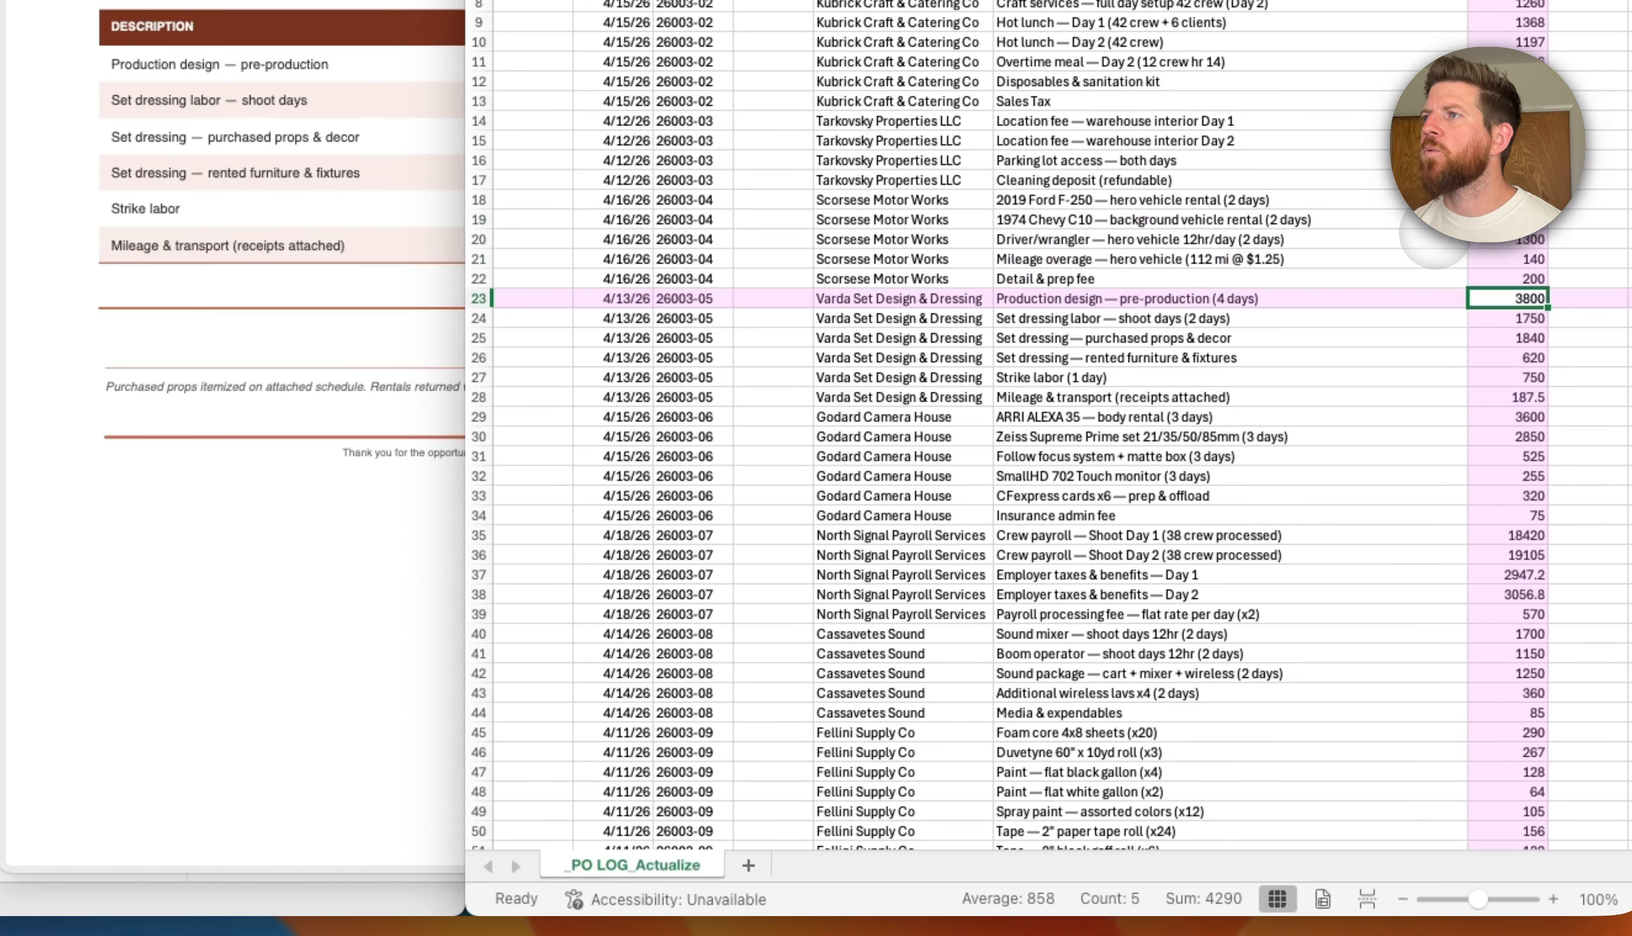
{"action": "key", "text": "shift+Down"}
{"action": "key", "text": "shift+Down"}
{"action": "key", "text": "shift+Down"}
{"action": "key", "text": "shift+Down"}
{"action": "key", "text": "shift+Down"}
{"action": "left_click", "coordinate": [401, 285]}
{"action": "key", "text": "space"}
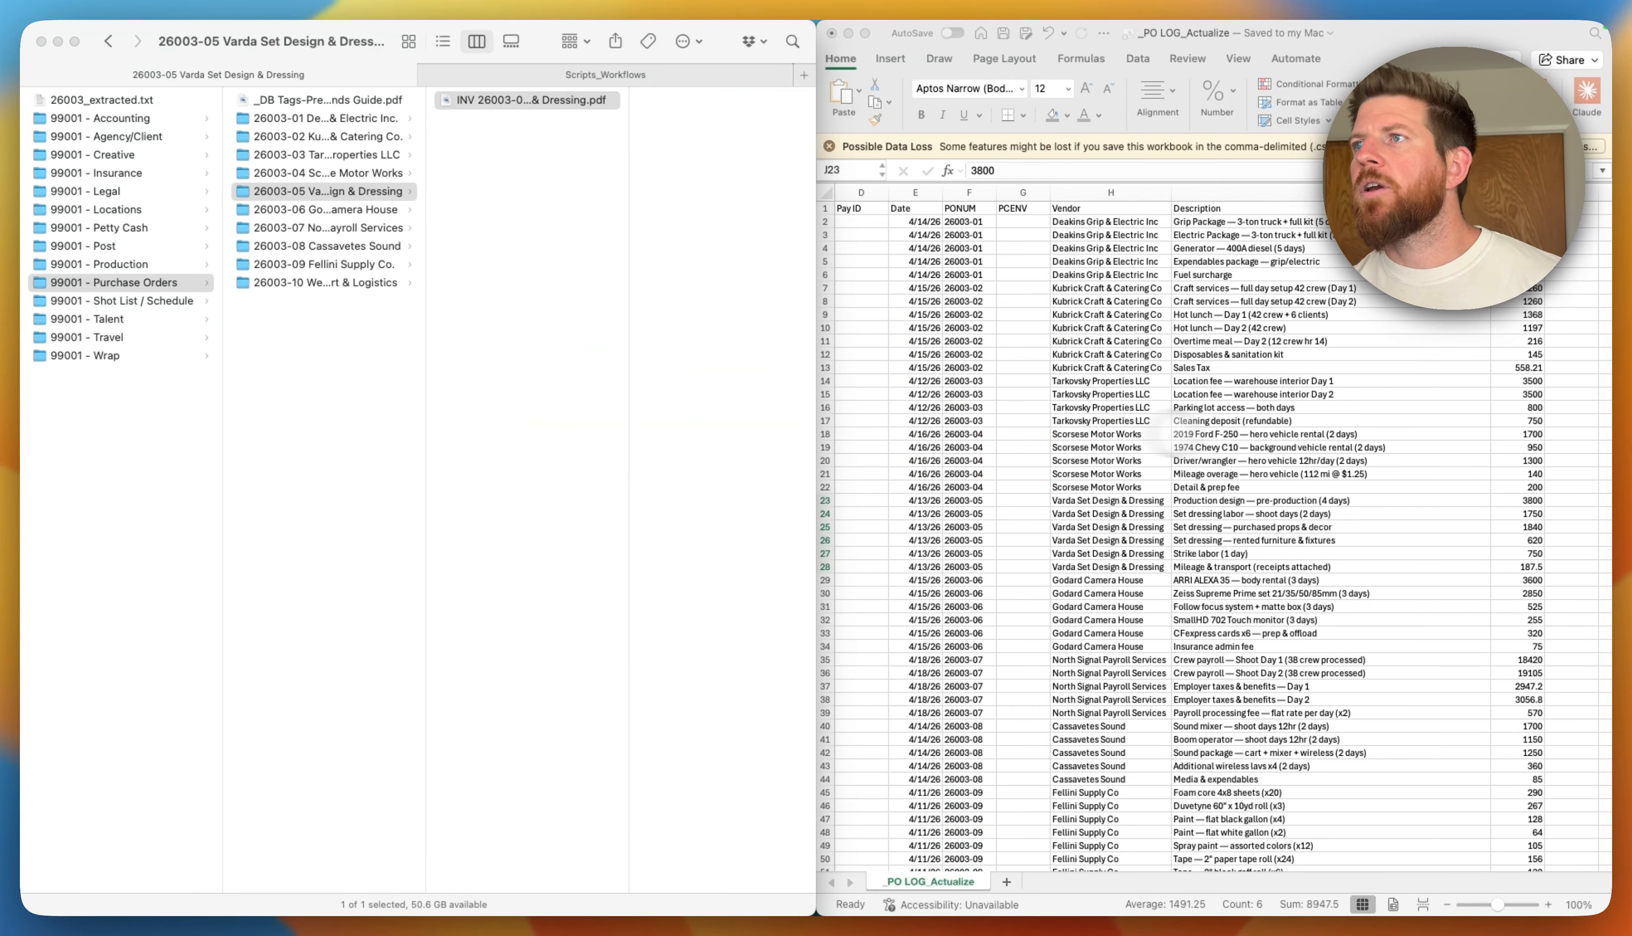
Go to the first Godard Camera House total in J29 and open that vendor's invoice PDF for comparison.
{"action": "scroll", "coordinate": [1288, 443], "scroll_direction": "down", "scroll_amount": 3}
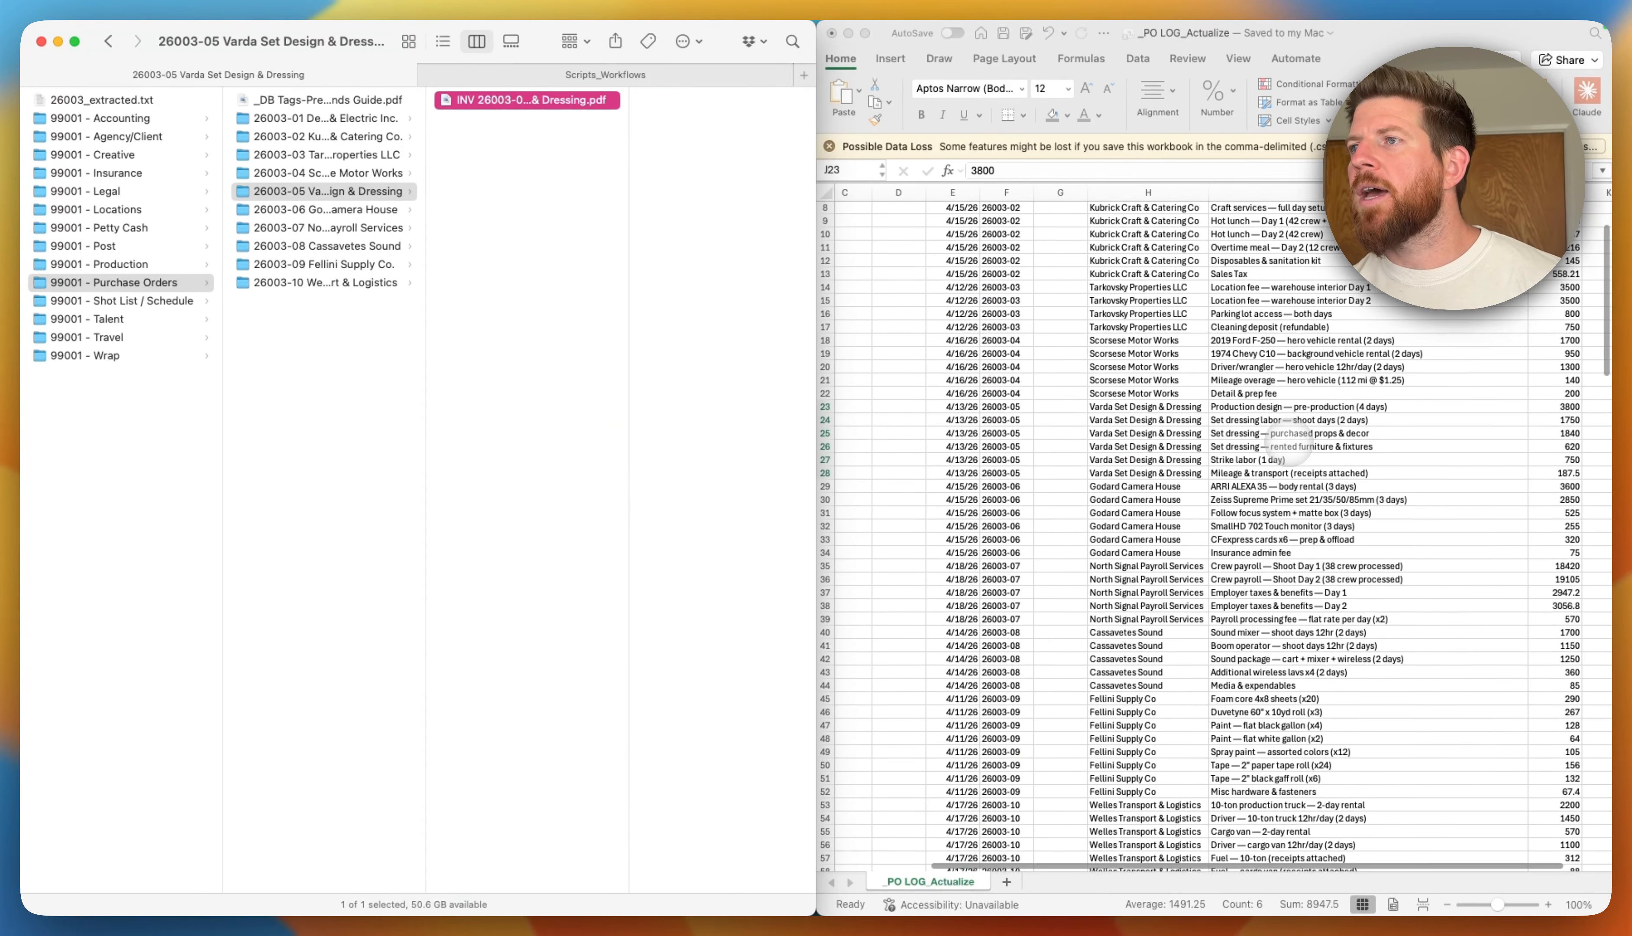
{"action": "scroll", "coordinate": [1288, 446], "scroll_direction": "down", "scroll_amount": 1}
{"action": "scroll", "coordinate": [1289, 446], "scroll_direction": "right", "scroll_amount": 2}
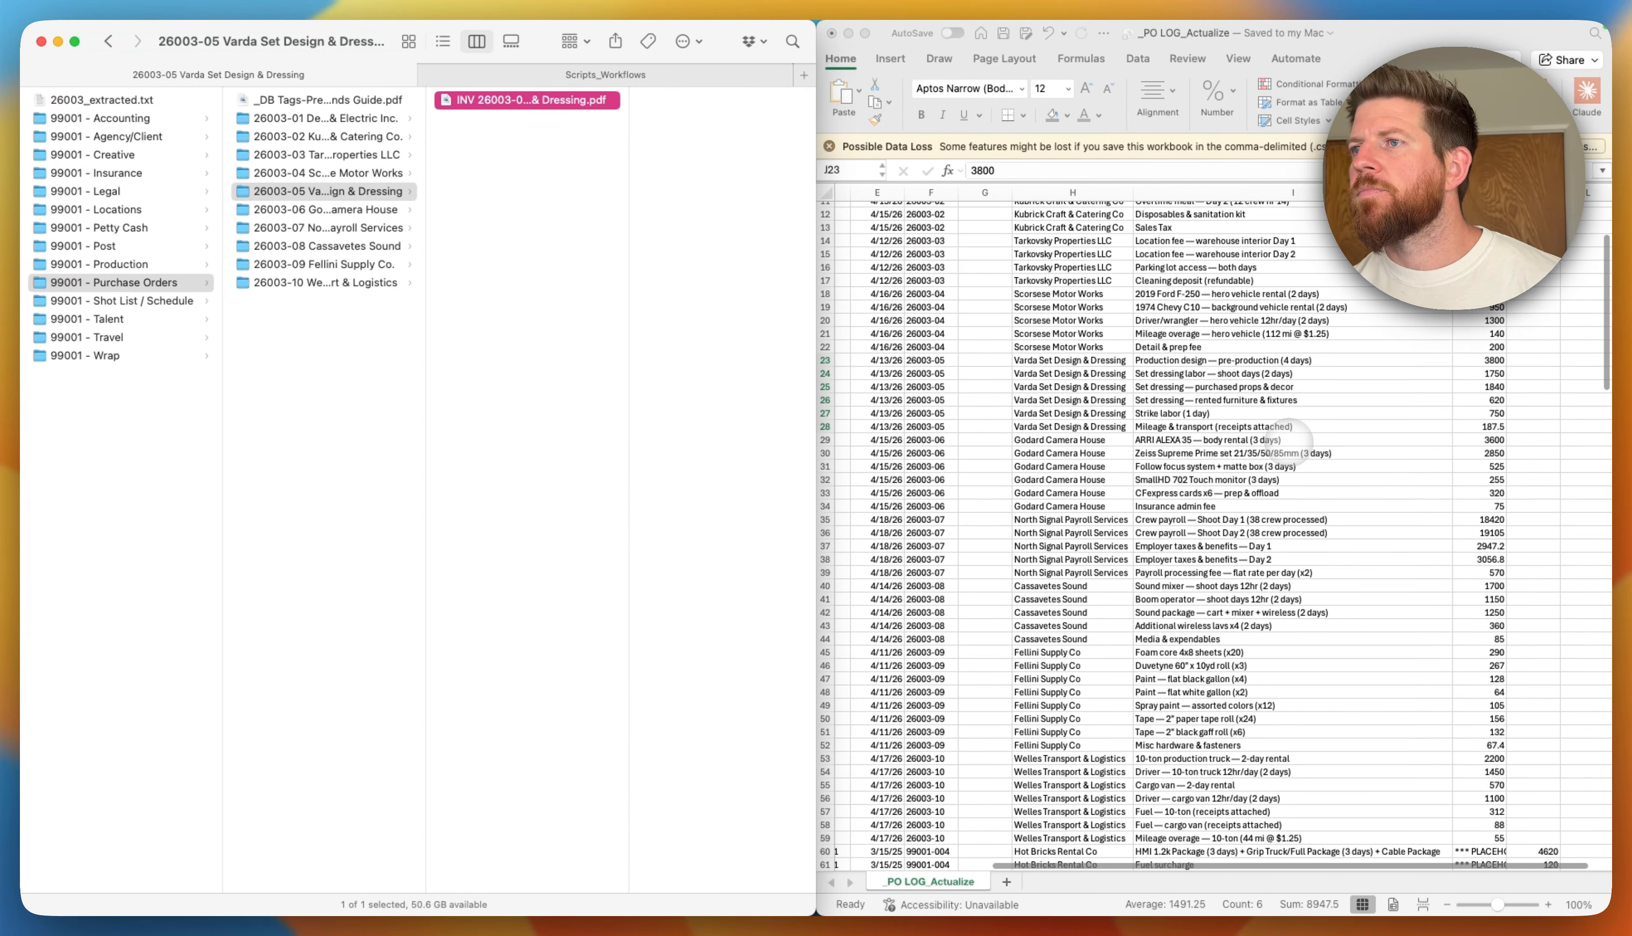
{"action": "left_click", "coordinate": [1303, 469]}
{"action": "key", "text": "Right"}
{"action": "left_click", "coordinate": [443, 182]}
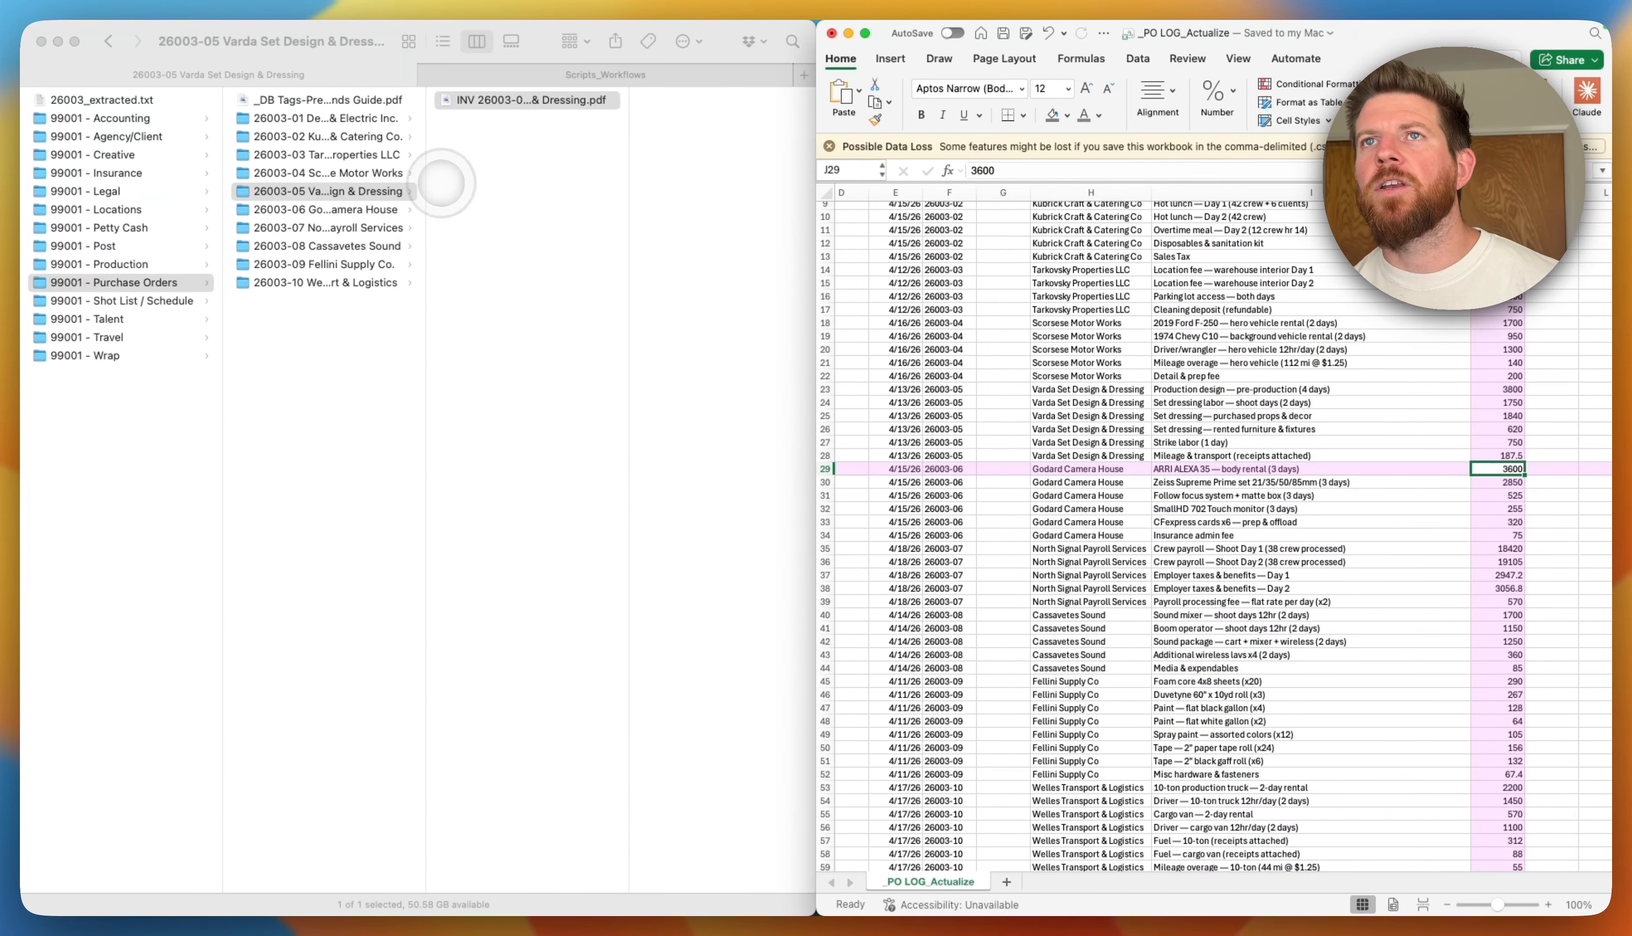
{"action": "key", "text": "Left"}
{"action": "key", "text": "Down"}
{"action": "key", "text": "Right"}
{"action": "key", "text": "space"}
Check the Fellini Supply Co invoice PDF, including its sales tax, and go to the row below that vendor's lines.
{"action": "key", "text": "Left"}
{"action": "key", "text": "Down"}
{"action": "key", "text": "Down"}
{"action": "key", "text": "Down"}
{"action": "key", "text": "Right"}
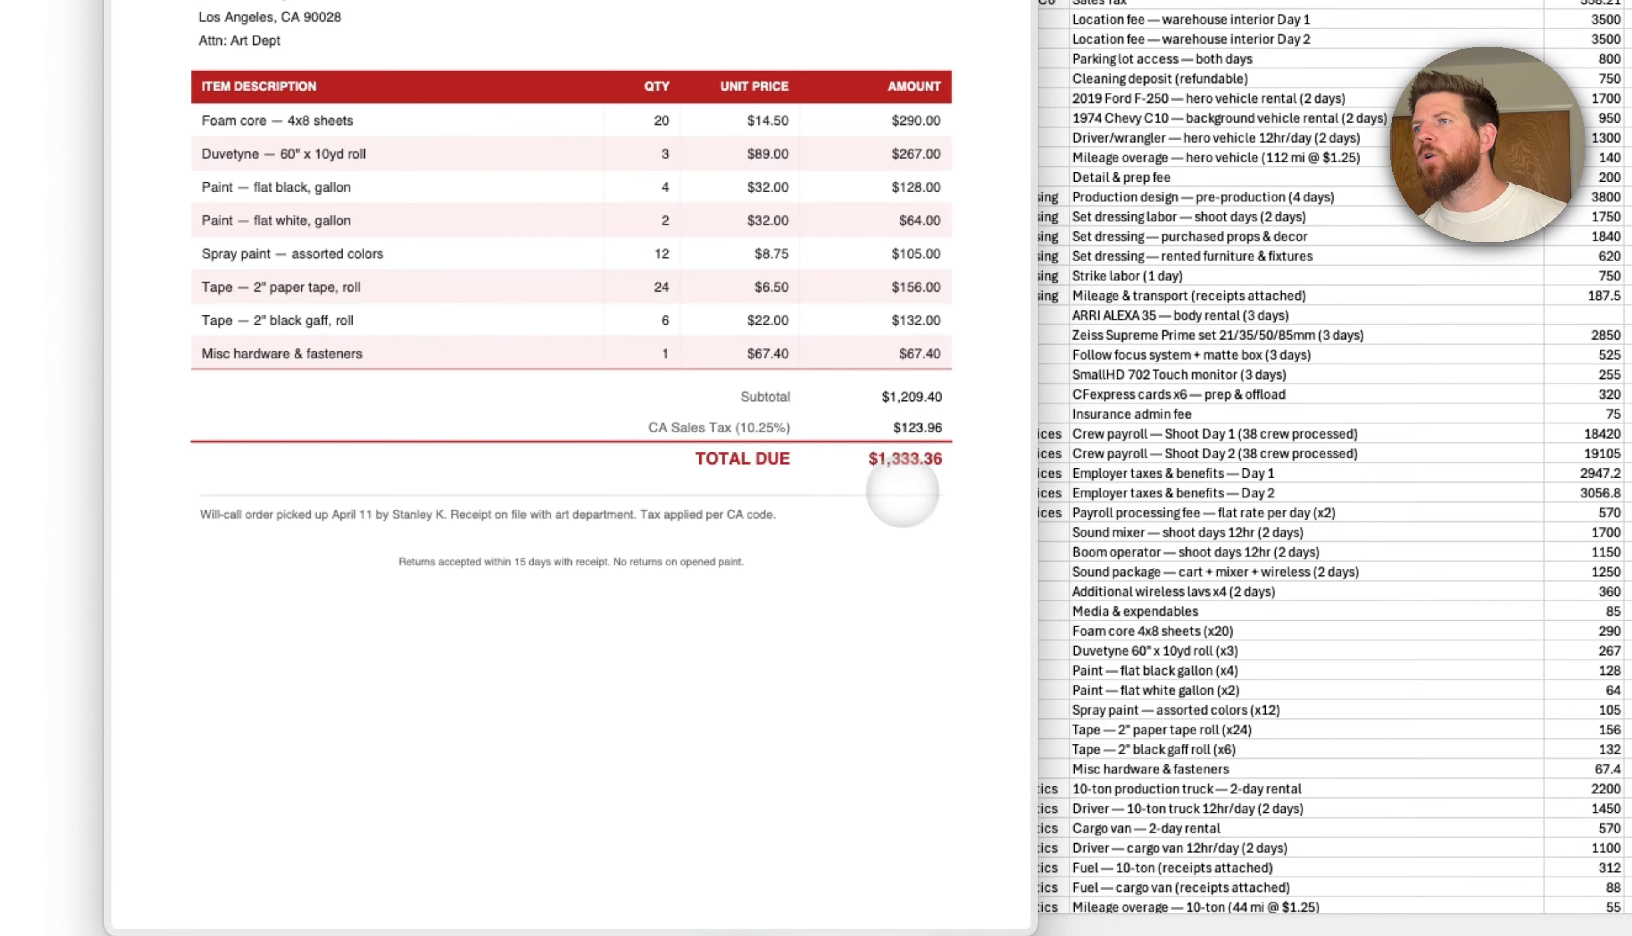
{"action": "key", "text": "space"}
{"action": "left_click", "coordinate": [1313, 618]}
{"action": "left_click", "coordinate": [1204, 788]}
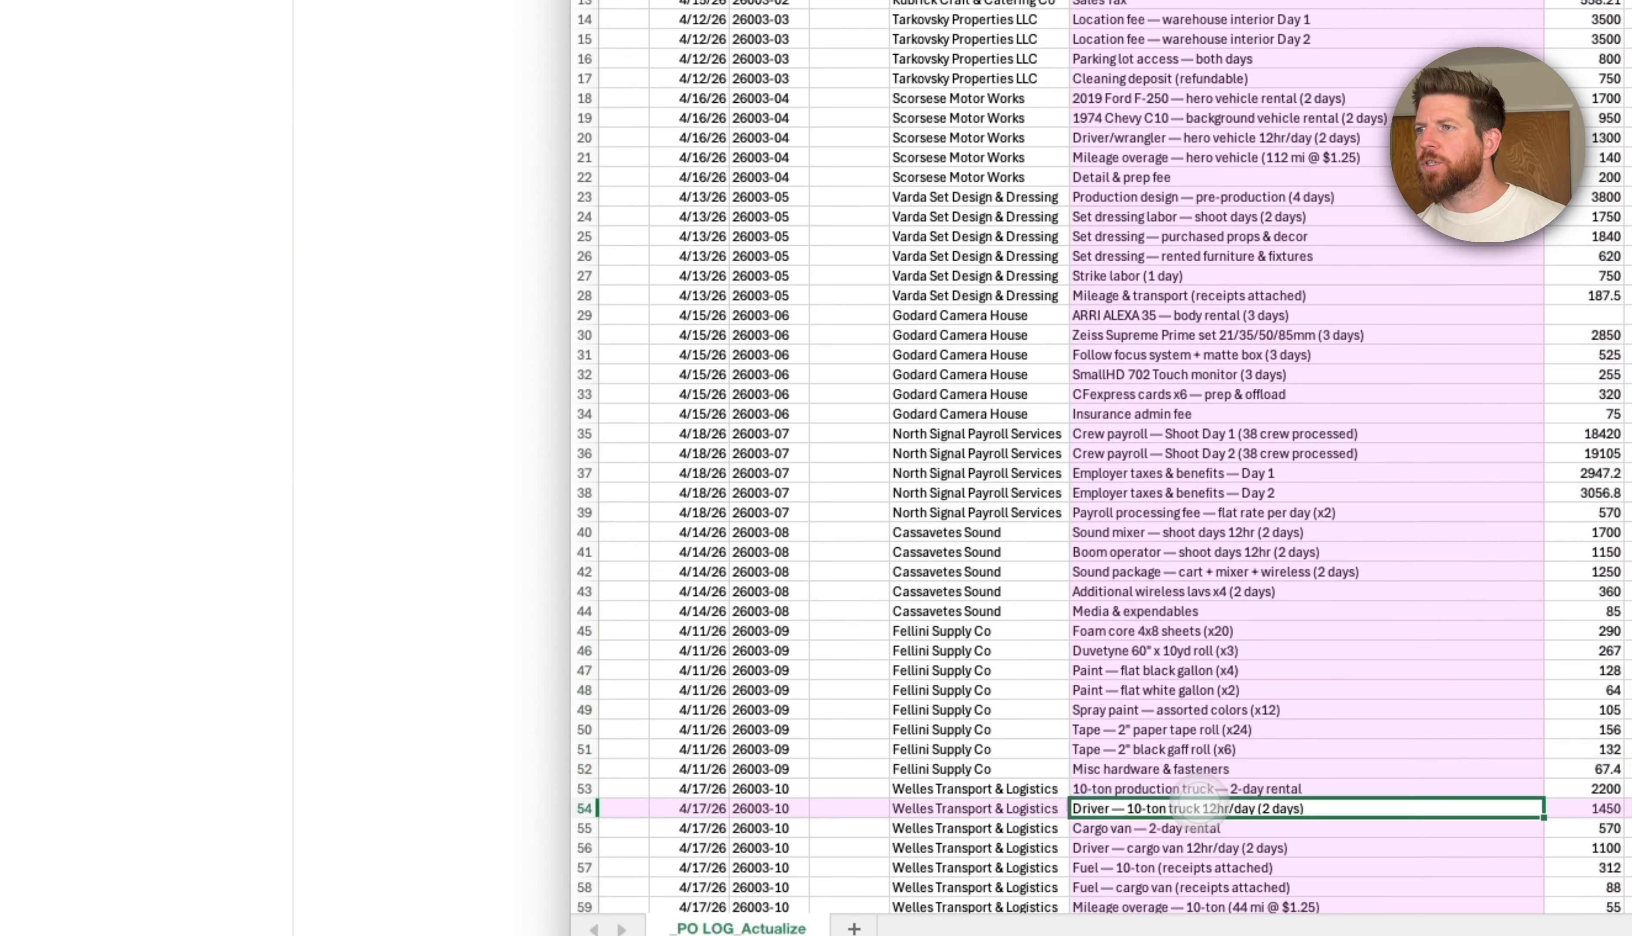
Preview the grip electric package invoice in the 99001-004 hot bricks folder to check it against the Hot Bricks Rental Co lines.
{"action": "scroll", "coordinate": [1230, 781], "scroll_direction": "down", "scroll_amount": 5}
{"action": "left_click", "coordinate": [1543, 622]}
{"action": "left_click", "coordinate": [379, 208]}
{"action": "left_click", "coordinate": [758, 183]}
{"action": "key", "text": "space"}
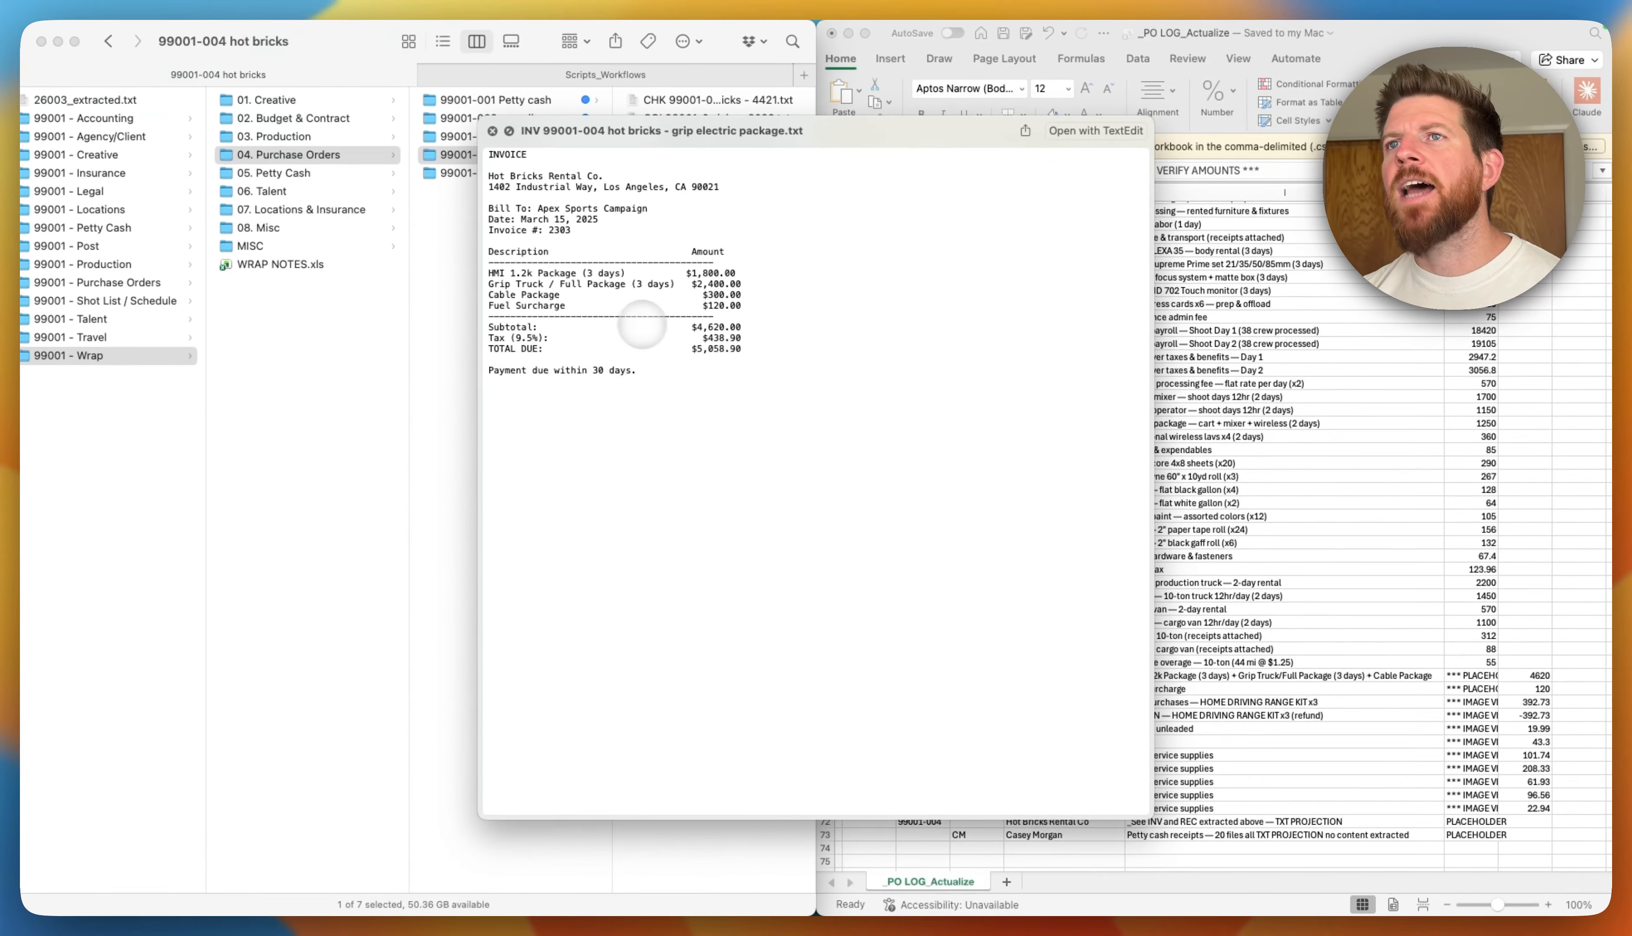
{"action": "key", "text": "space"}
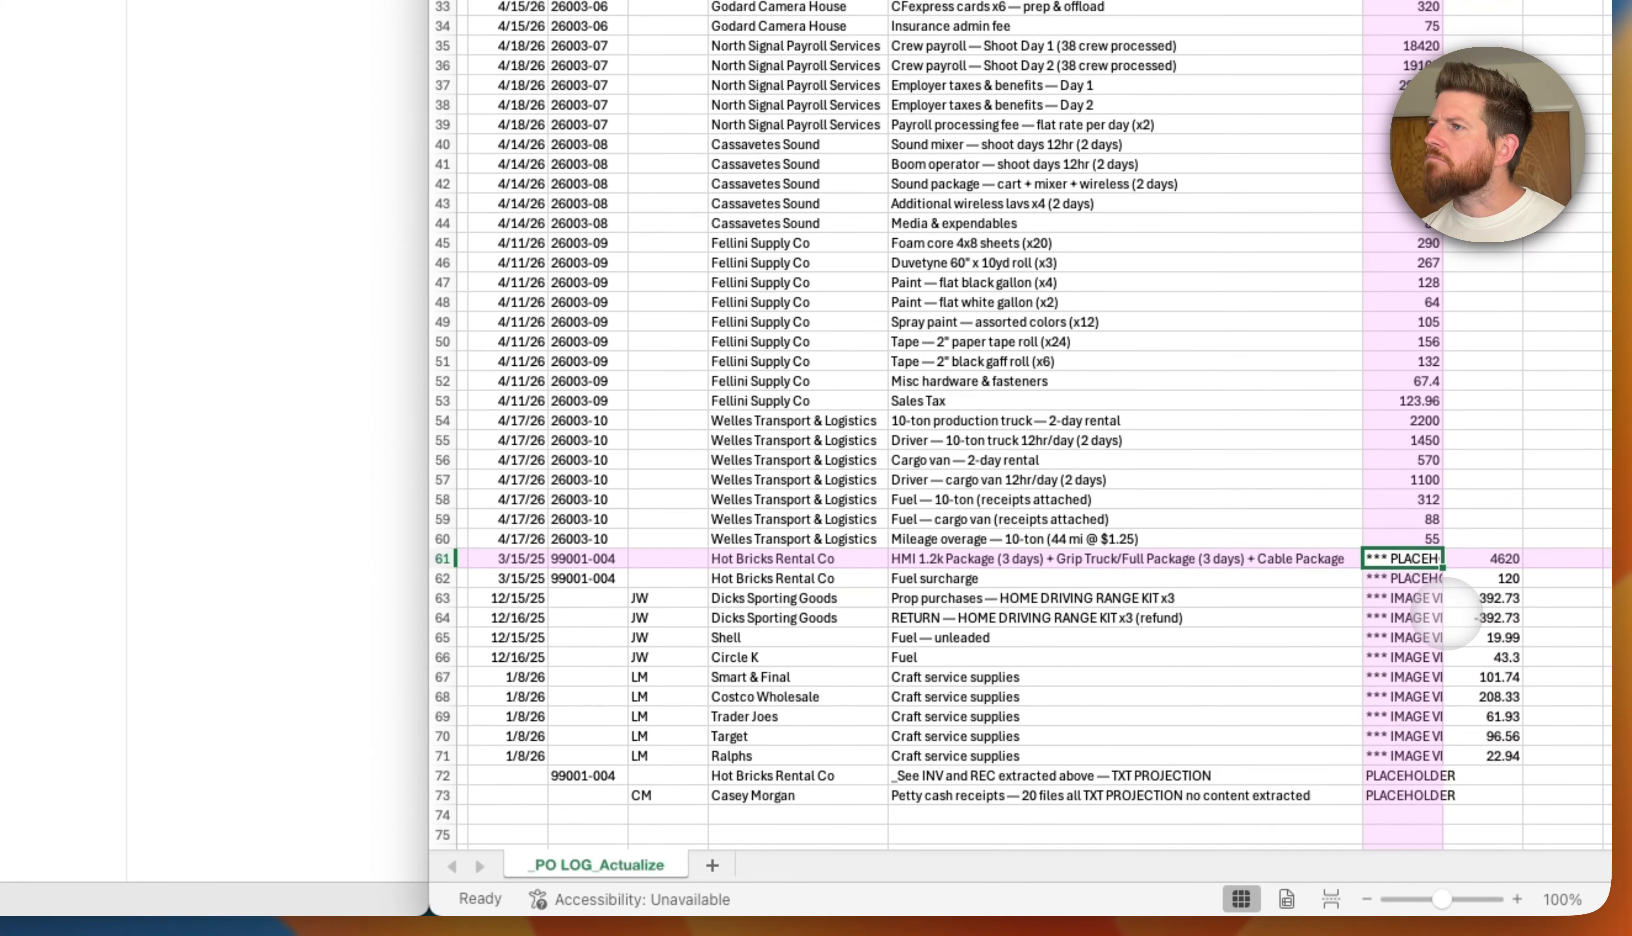
Examine the amounts in column K for the Hot Bricks Rental Co lines and the first petty cash line.
{"action": "key", "text": "Right"}
{"action": "key", "text": "Down"}
{"action": "key", "text": "Down"}
{"action": "key", "text": "Up"}
{"action": "key", "text": "Up"}
{"action": "key", "text": "Left"}
{"action": "key", "text": "Right"}
{"action": "key", "text": "Down"}
{"action": "key", "text": "Down"}
{"action": "key", "text": "Down"}
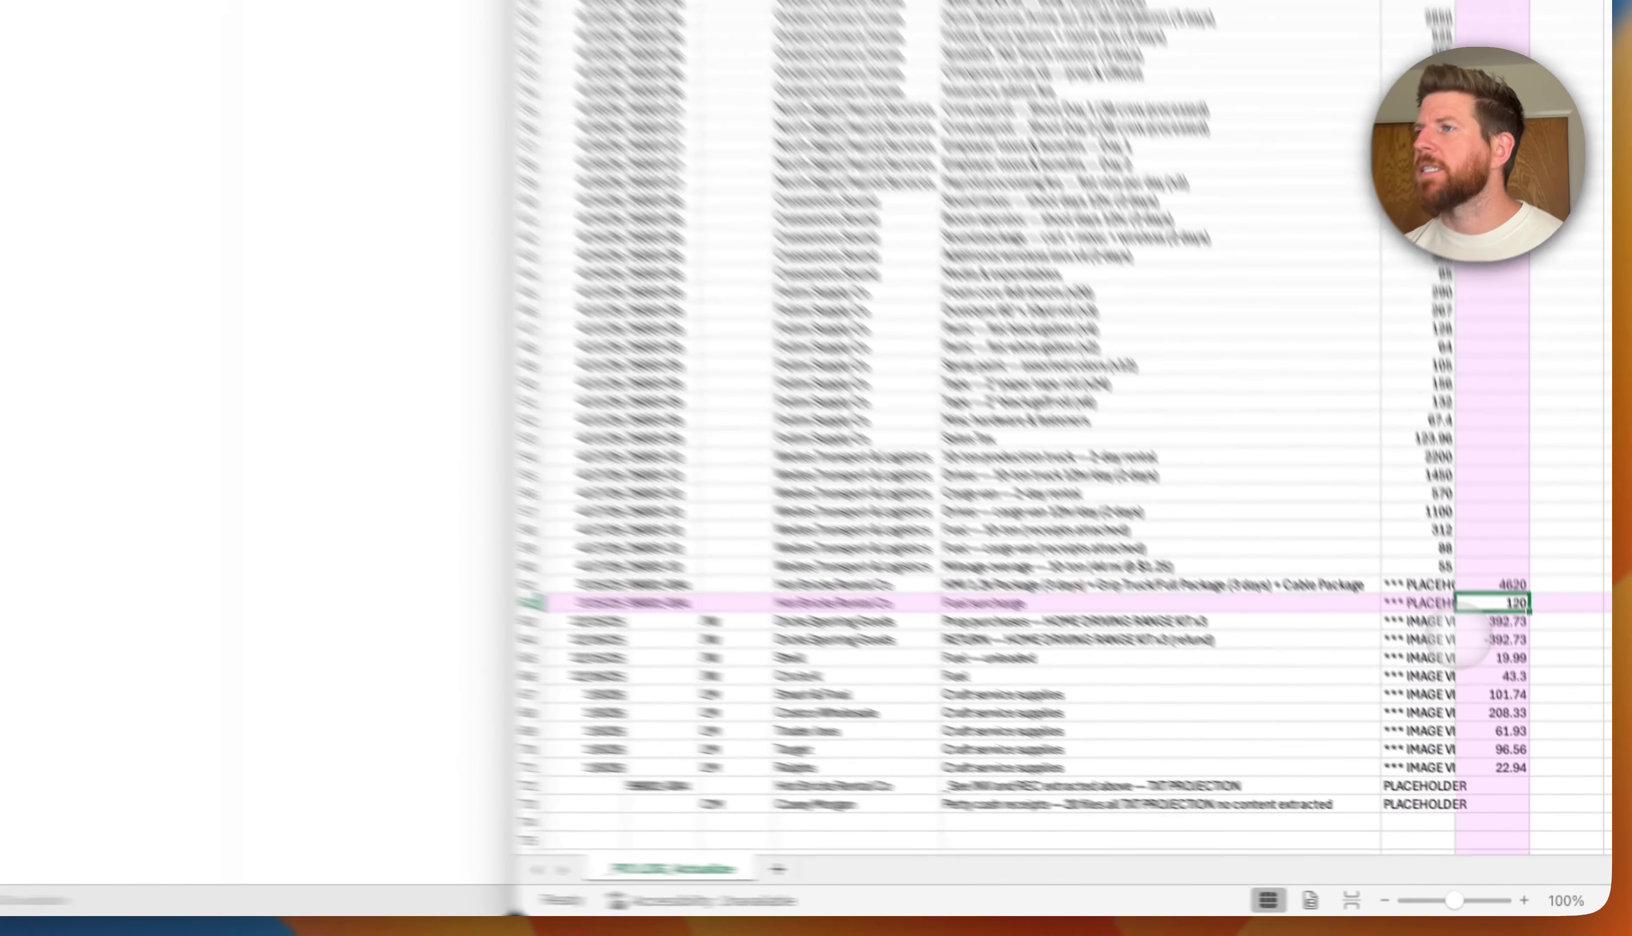
{"action": "key", "text": "Up"}
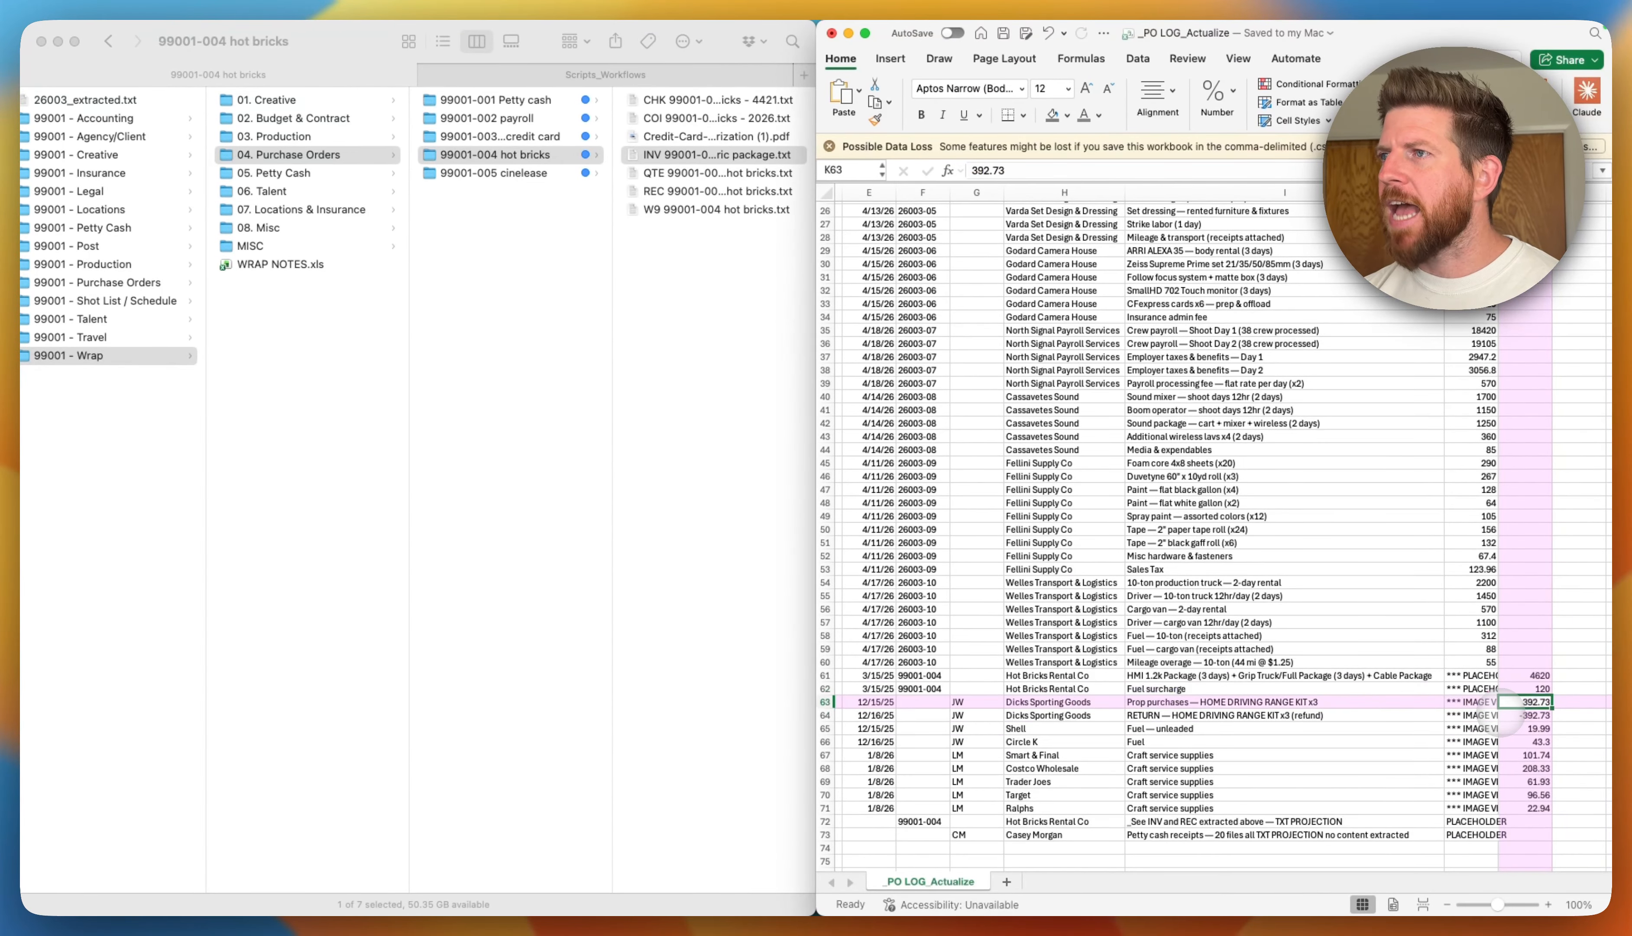
{"action": "key", "text": "Up"}
{"action": "key", "text": "Up"}
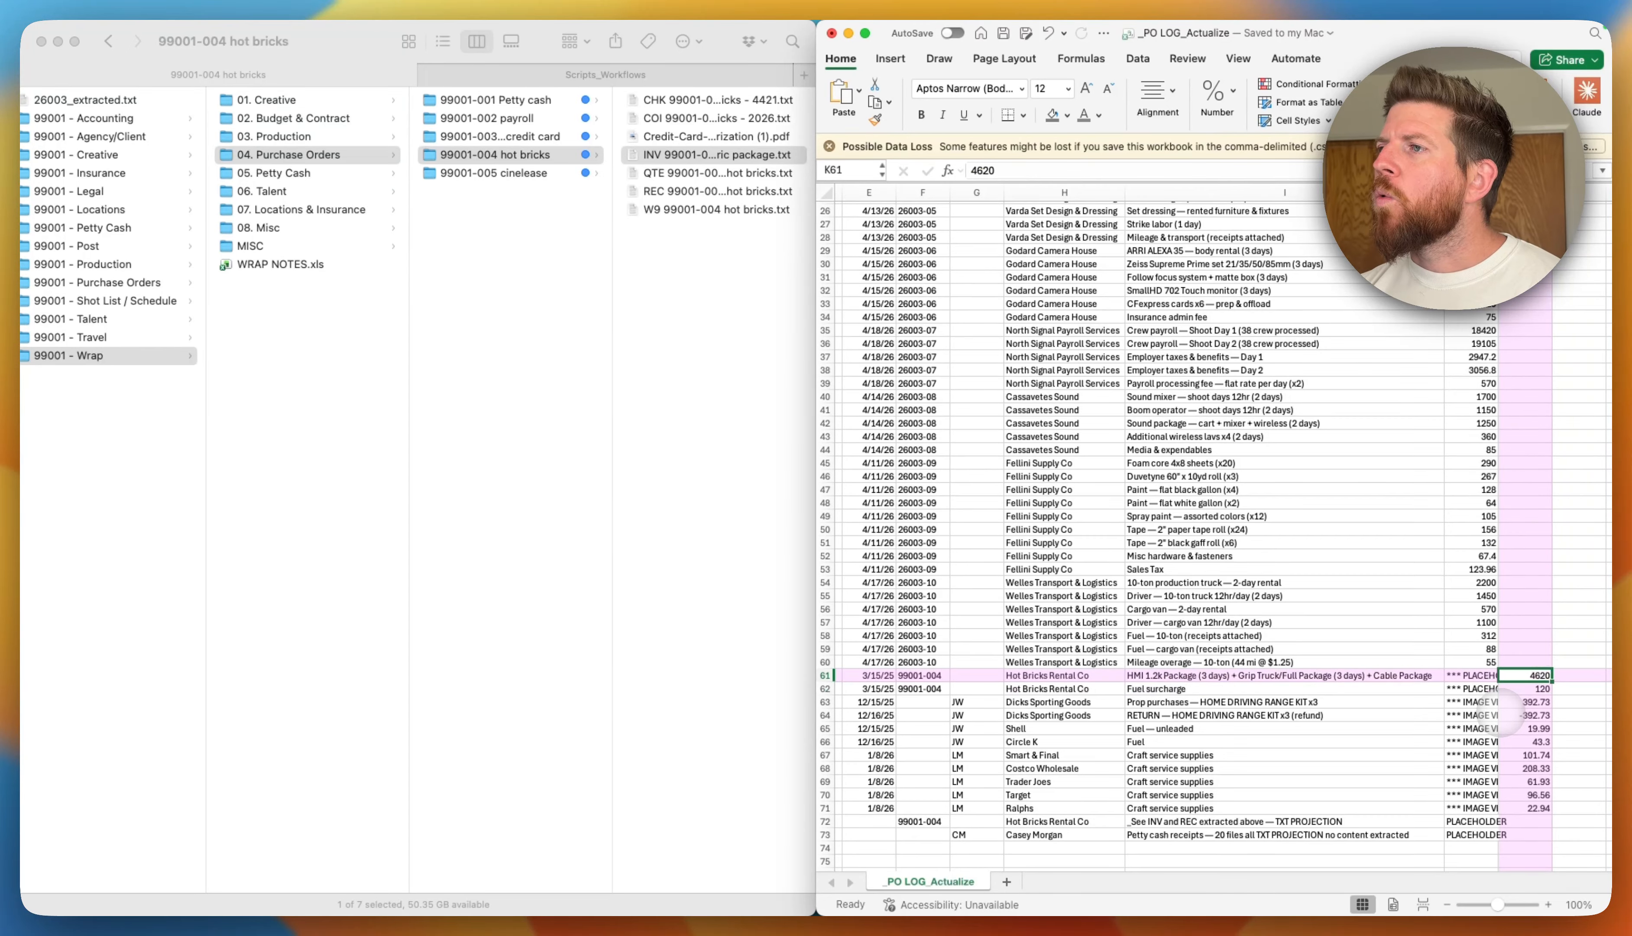
Clear the two Hot Bricks Rental Co lines in rows 61:62 and the placeholder lines in rows 72:73.
{"action": "left_click_drag", "start_coordinate": [1525, 674], "coordinate": [842, 697]}
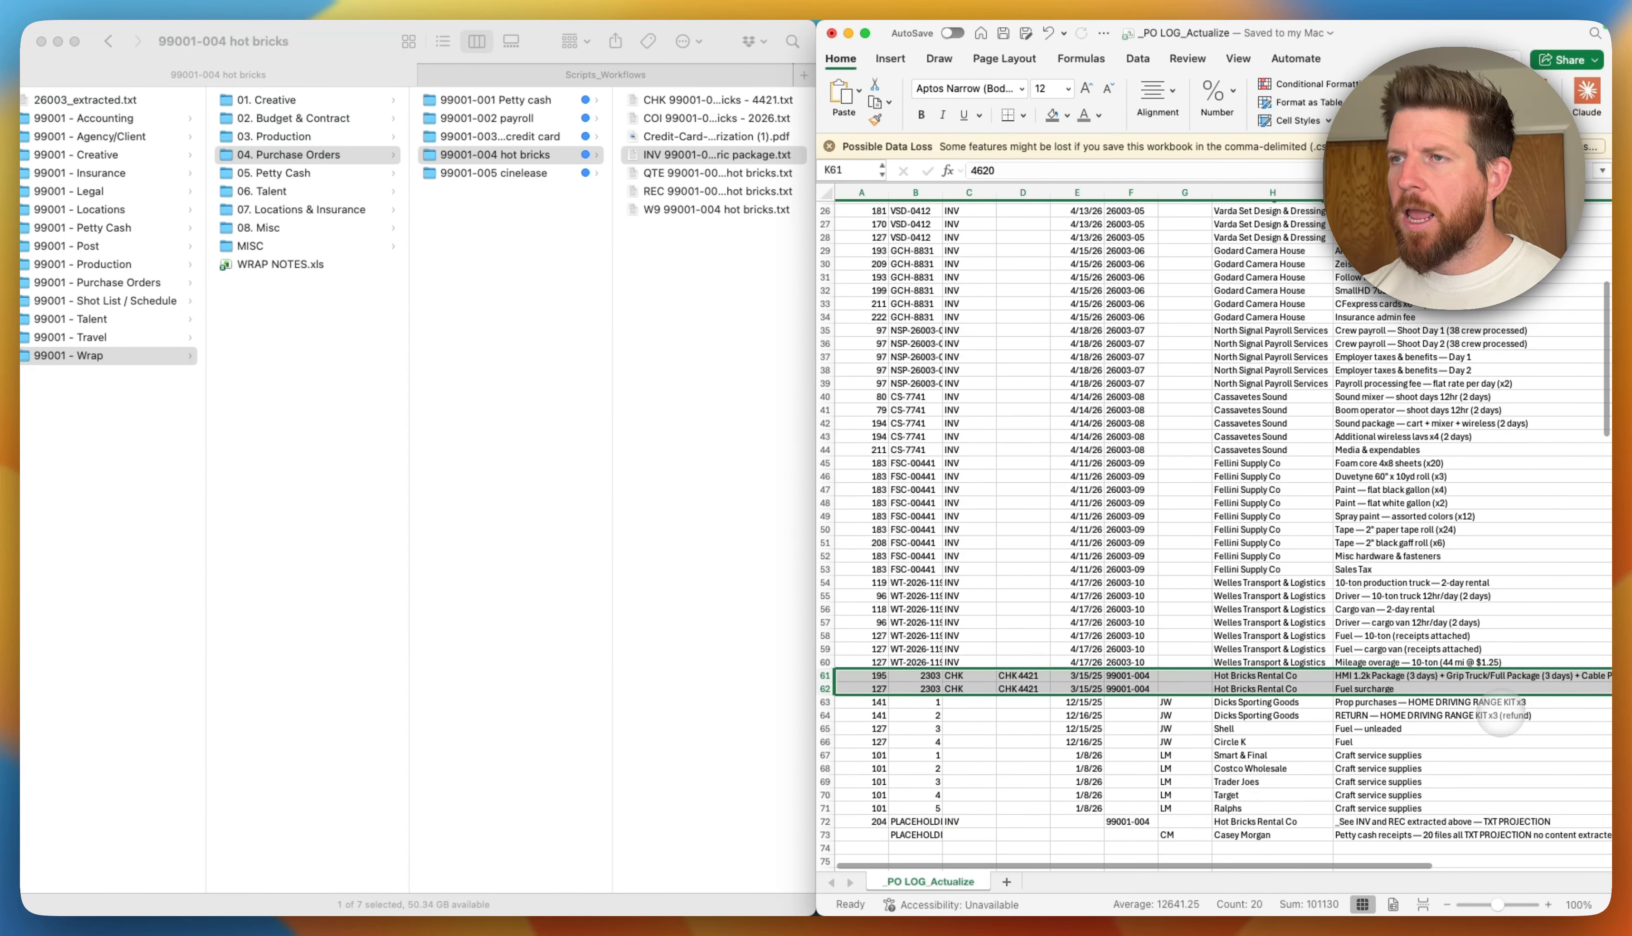
{"action": "key", "text": "Delete"}
{"action": "left_click", "coordinate": [1228, 819]}
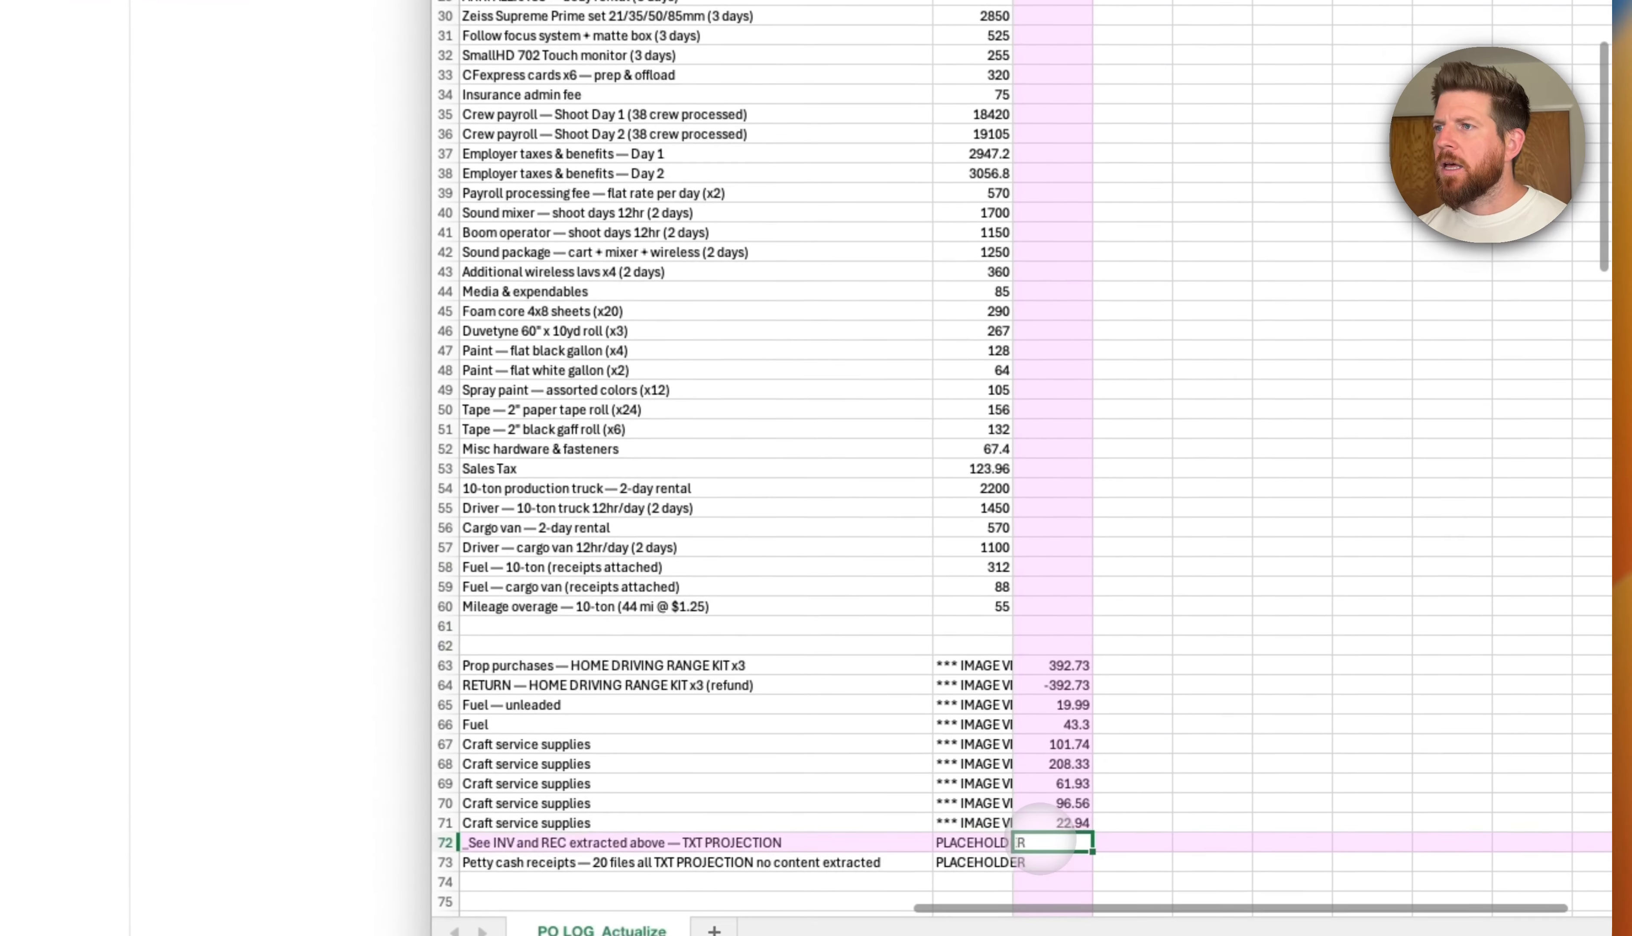
{"action": "left_click_drag", "start_coordinate": [1041, 838], "coordinate": [464, 862]}
{"action": "key", "text": "Delete"}
Delete the empty rows 61 and 62 so the petty cash lines follow directly after Welles Transport & Logistics.
{"action": "left_click_drag", "start_coordinate": [445, 626], "coordinate": [445, 645]}
{"action": "key", "text": "super+minus"}
{"action": "left_click", "coordinate": [933, 623]}
{"action": "key", "text": "Left"}
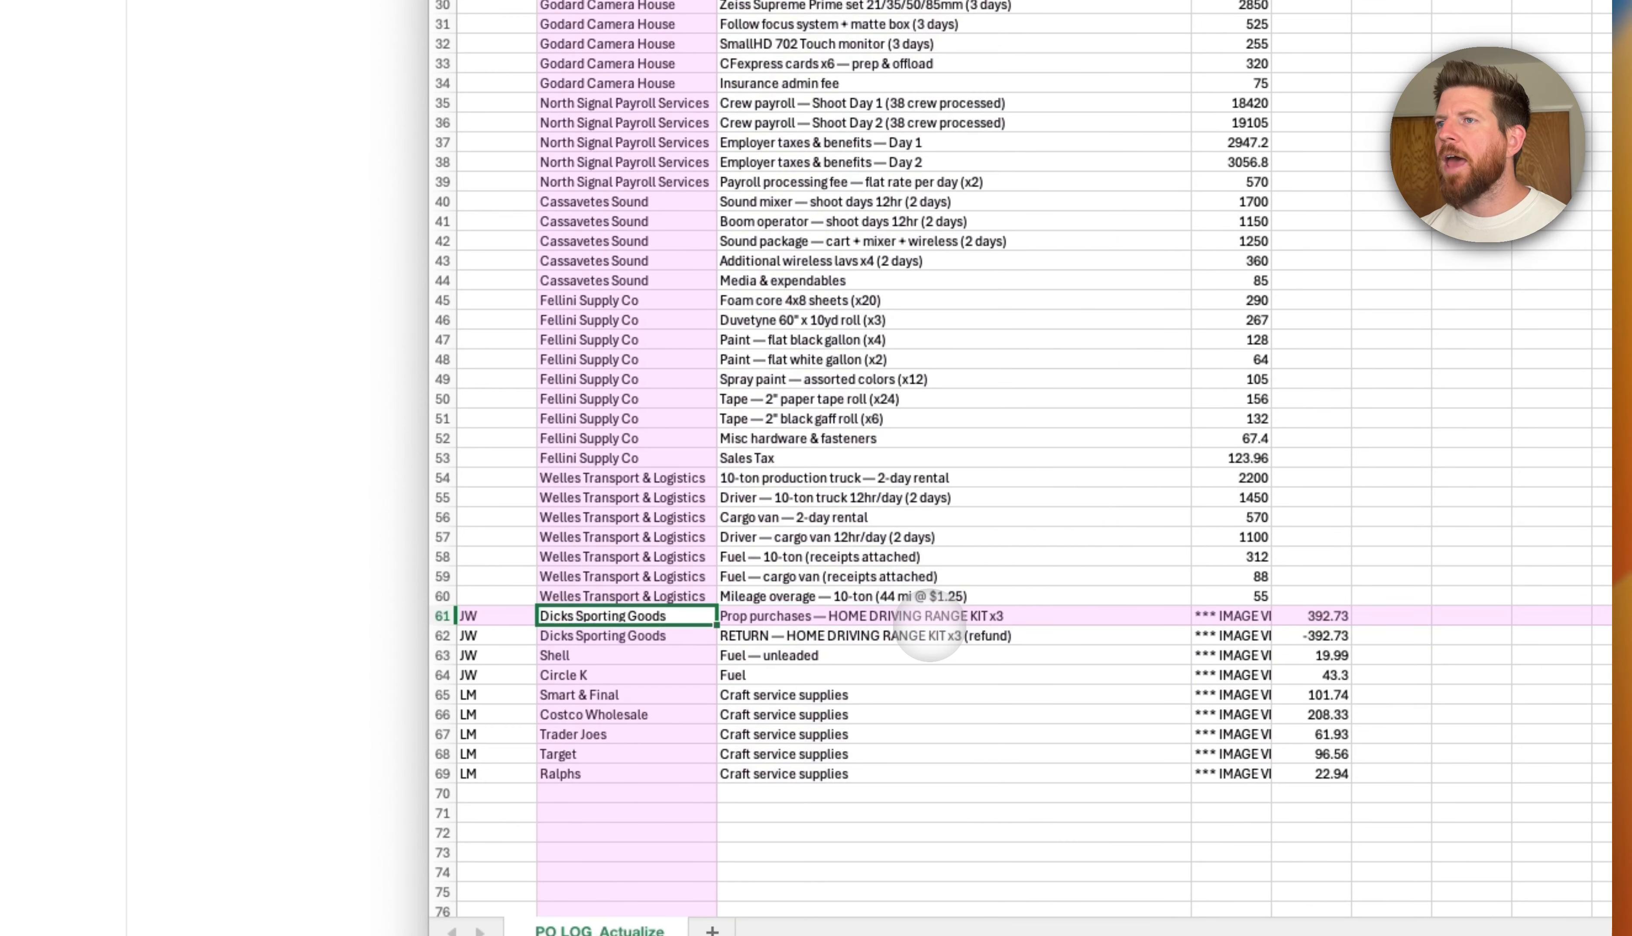
Review the image verification notes in J61:J69 and the petty cash amounts beside them in K61:K69.
{"action": "scroll", "coordinate": [1057, 634], "scroll_direction": "left", "scroll_amount": 1}
{"action": "left_click", "coordinate": [1312, 654]}
{"action": "left_click_drag", "start_coordinate": [1350, 617], "coordinate": [1357, 782]}
{"action": "key", "text": "Left"}
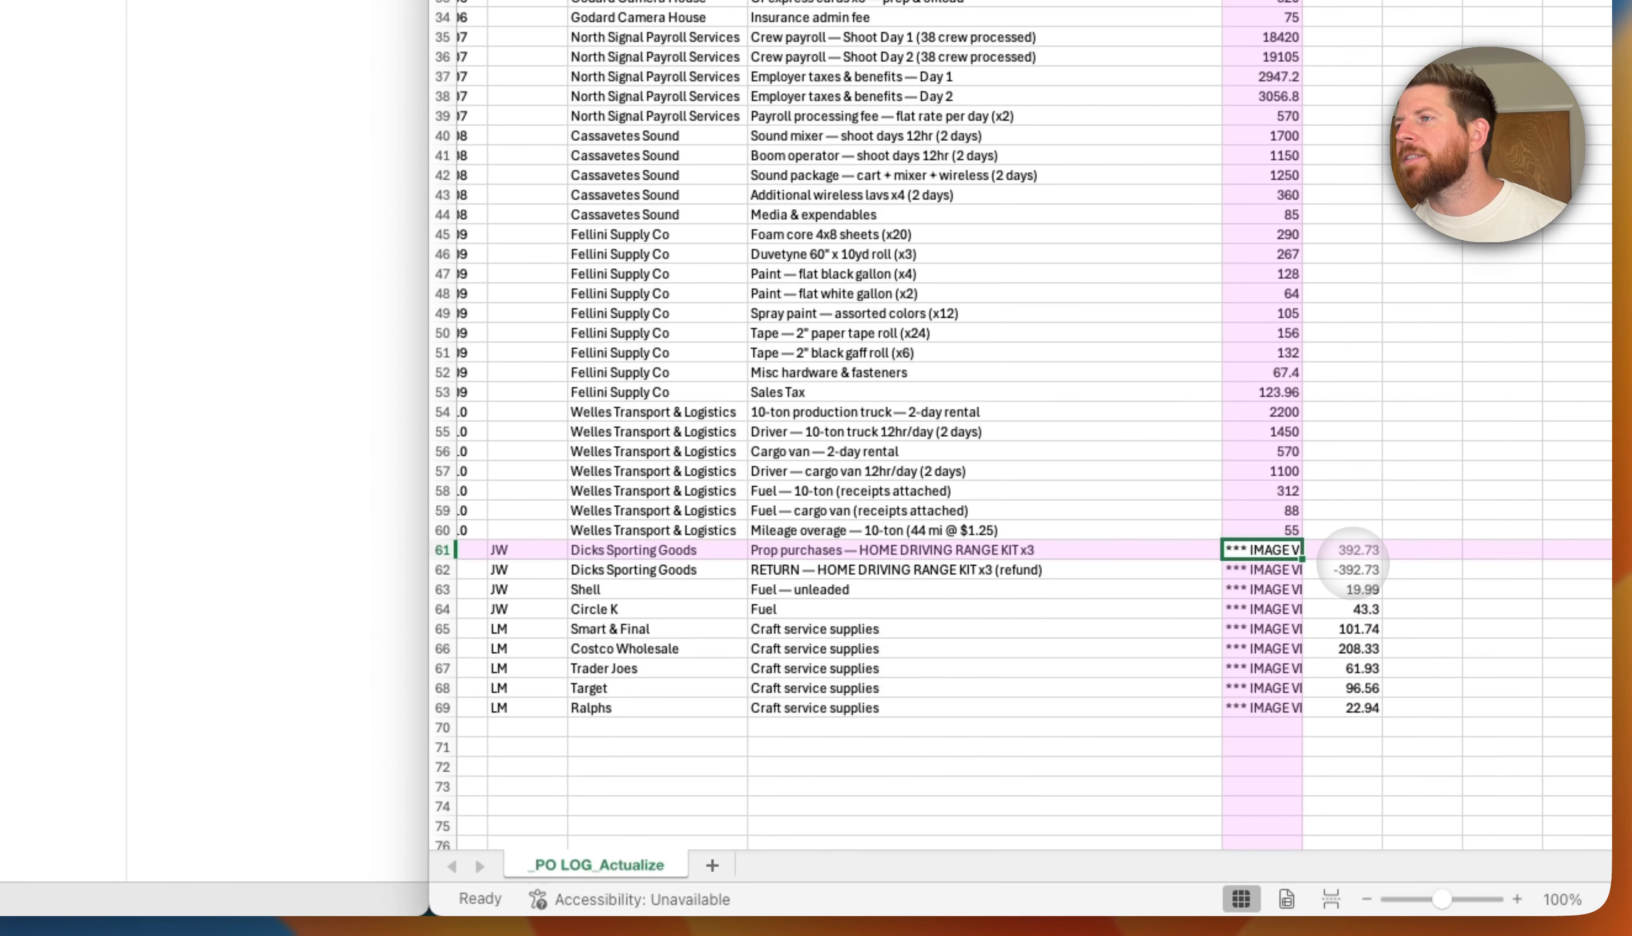
{"action": "left_click", "coordinate": [1350, 570]}
{"action": "key", "text": "Up"}
{"action": "key", "text": "Left"}
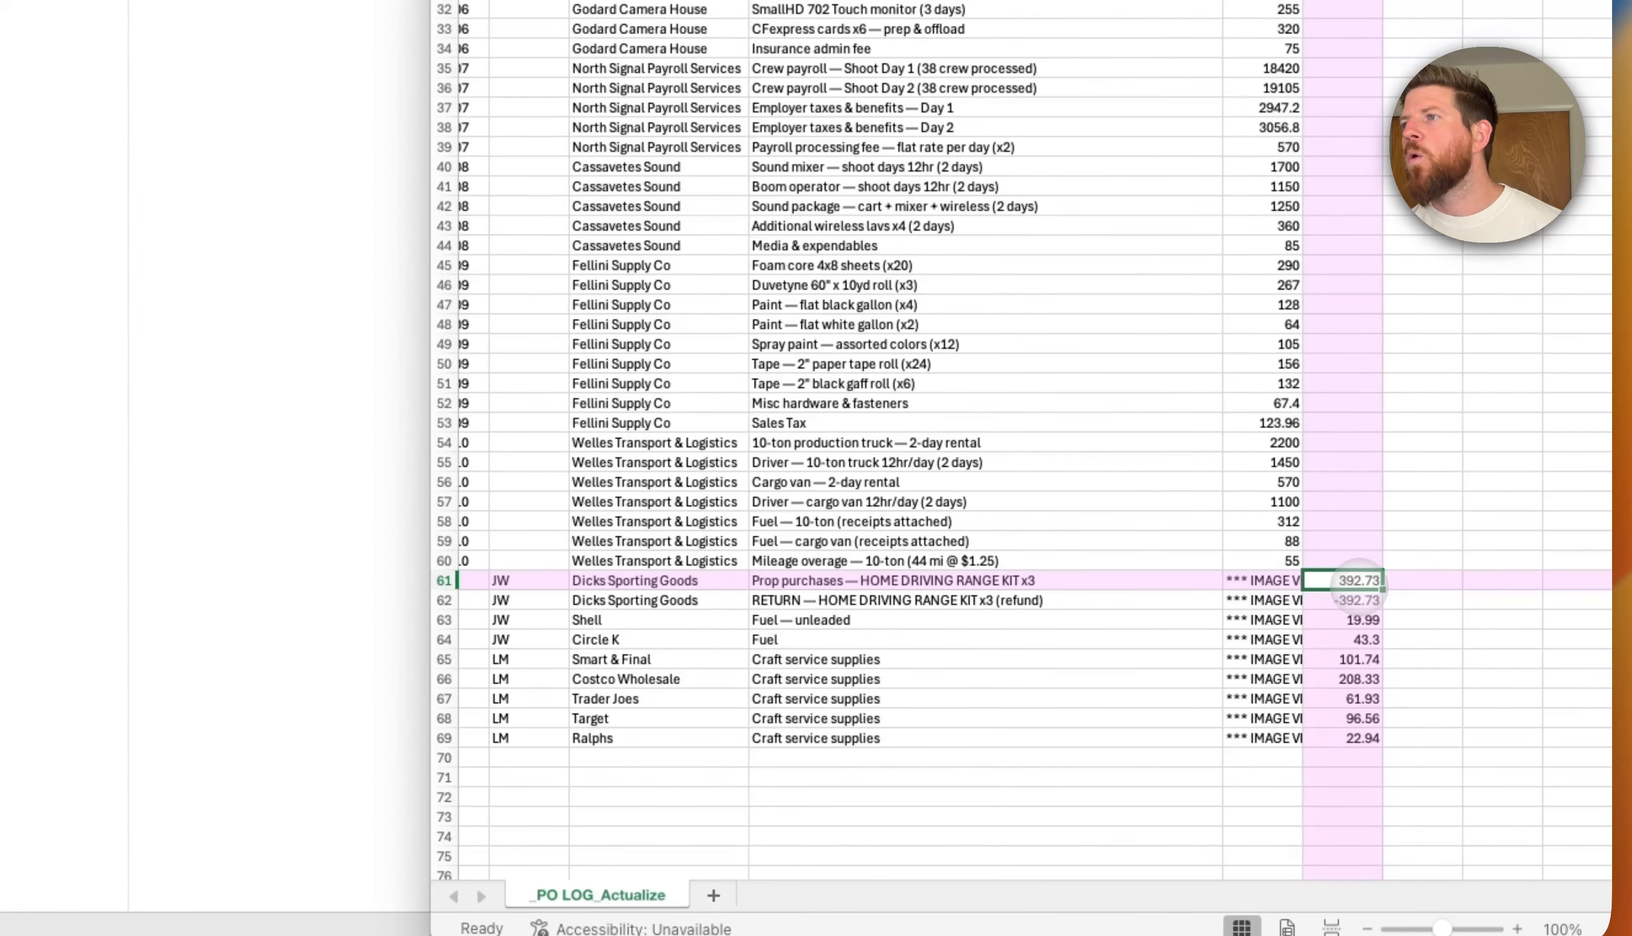
{"action": "left_click_drag", "start_coordinate": [1431, 669], "coordinate": [1441, 780]}
{"action": "left_click", "coordinate": [1266, 580]}
{"action": "left_click", "coordinate": [1349, 581]}
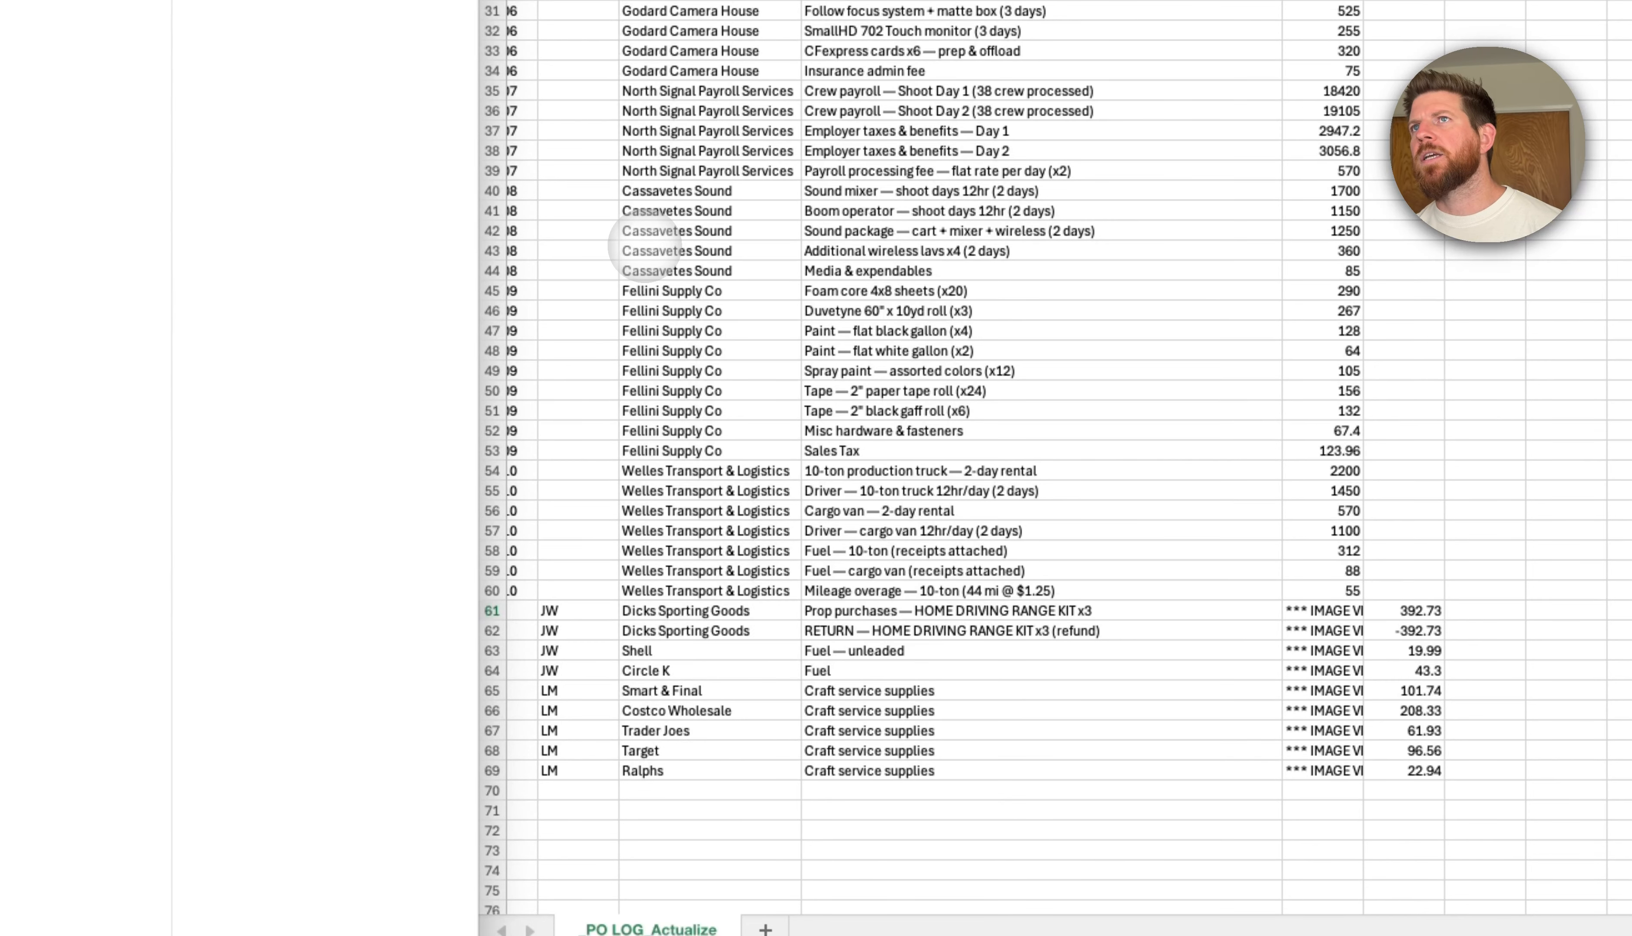
Preview the Shell fuel receipt and the Dick's Sporting Goods purchase and return receipts, comparing their totals with the sheet.
{"action": "key", "text": "space"}
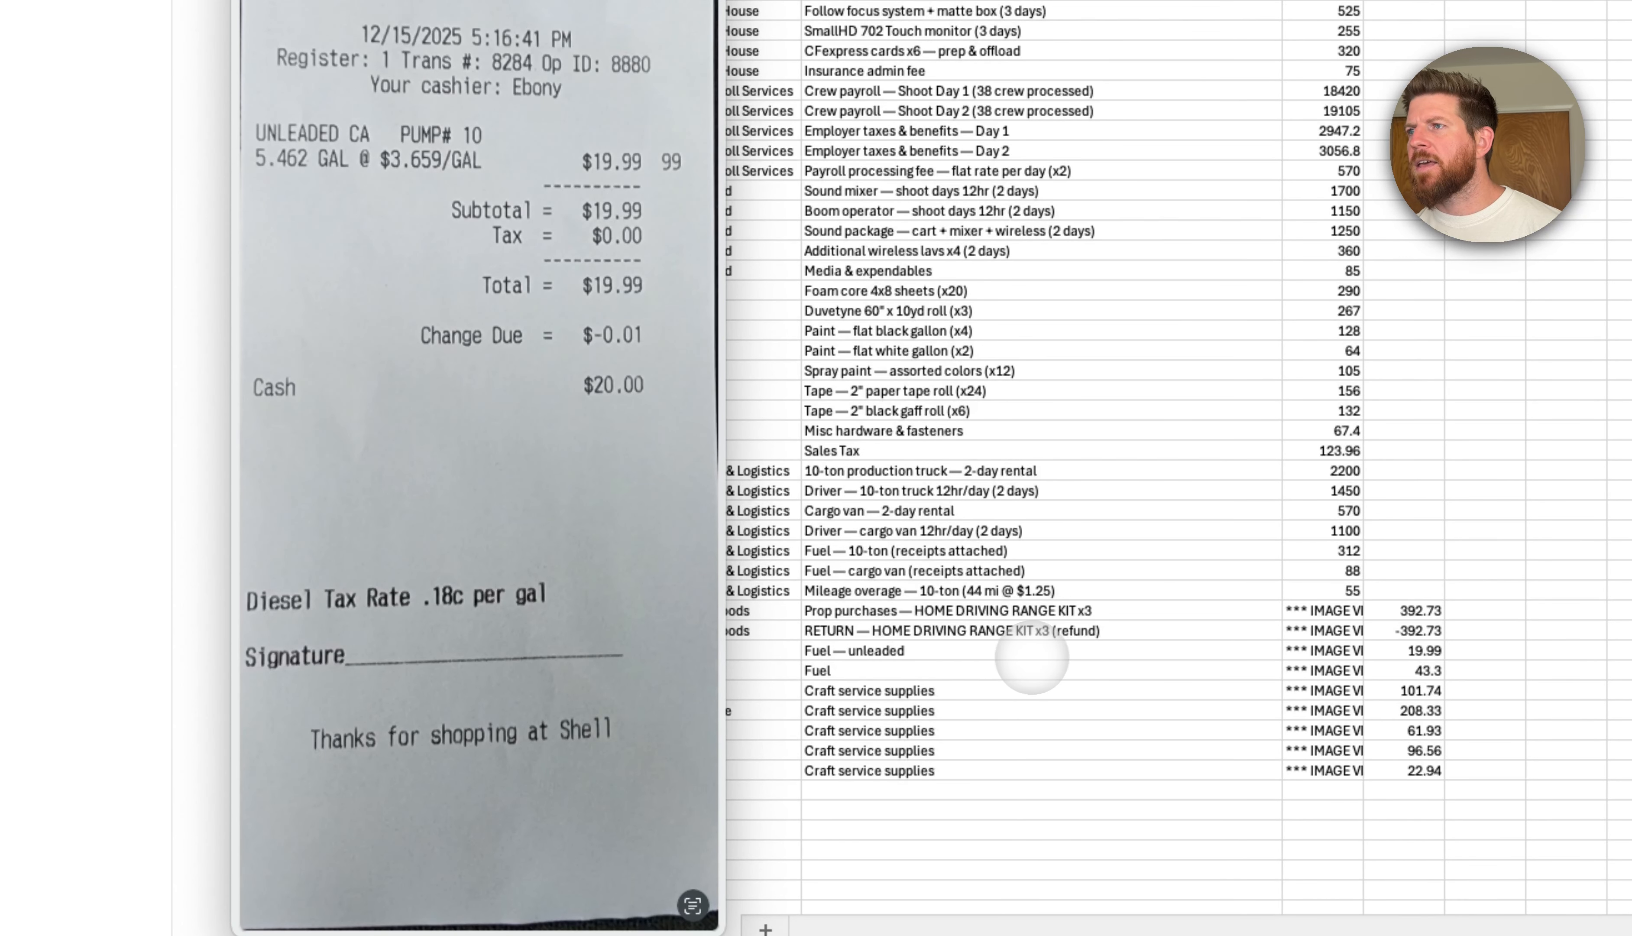
{"action": "key", "text": "space"}
{"action": "key", "text": "space"}
{"action": "key", "text": "Down"}
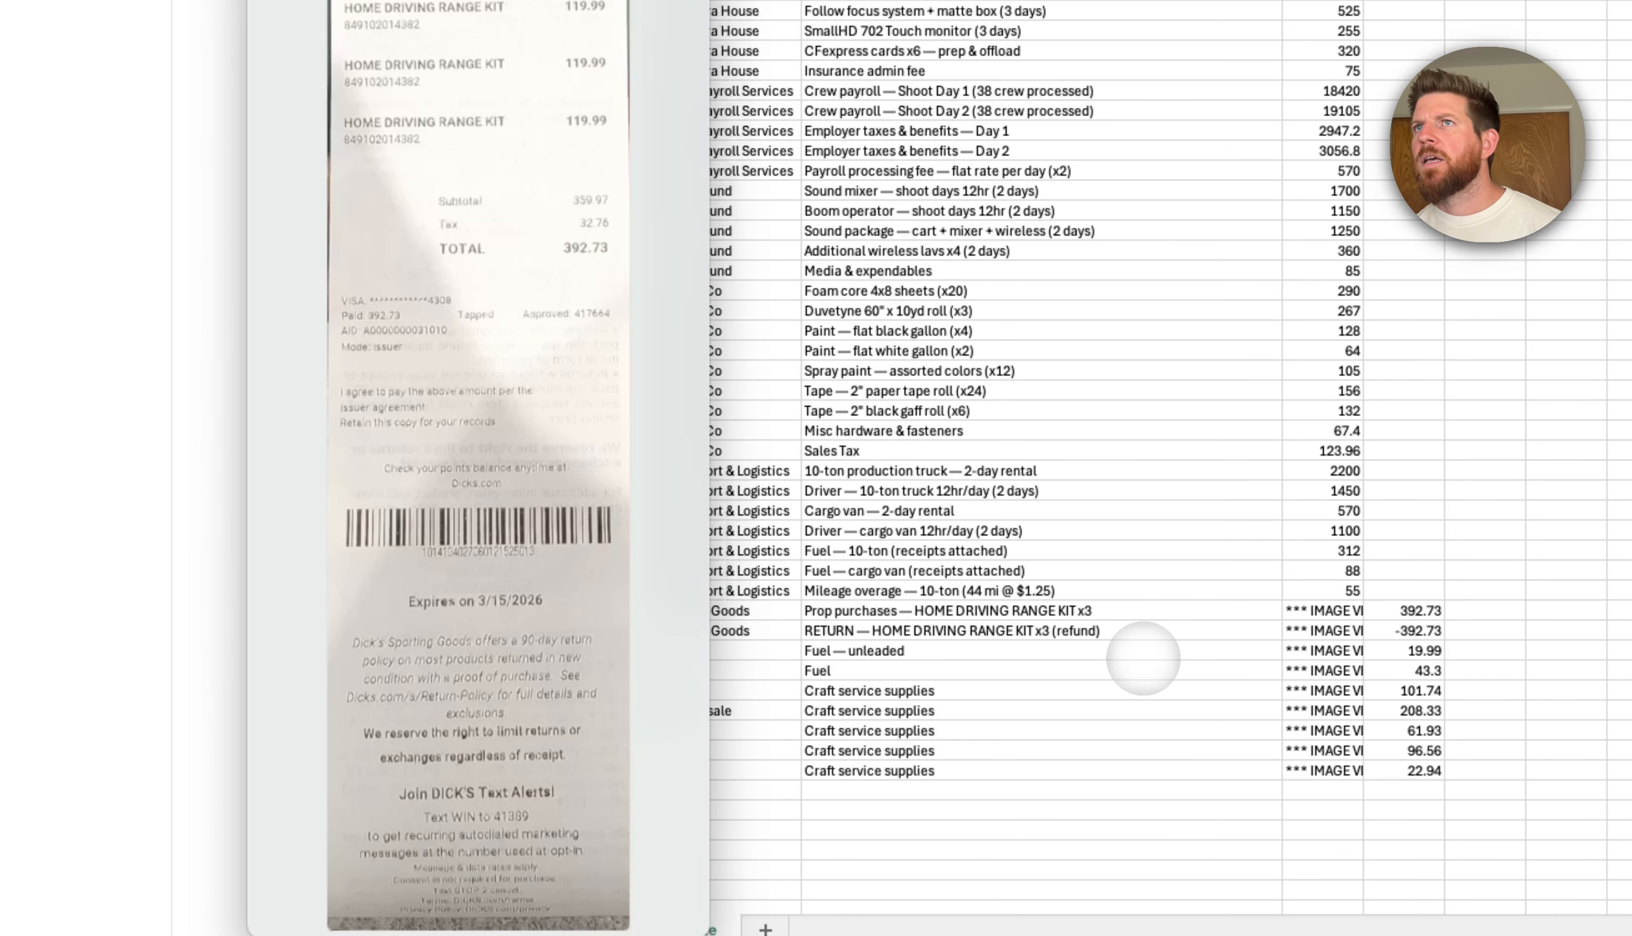
{"action": "key", "text": "Down"}
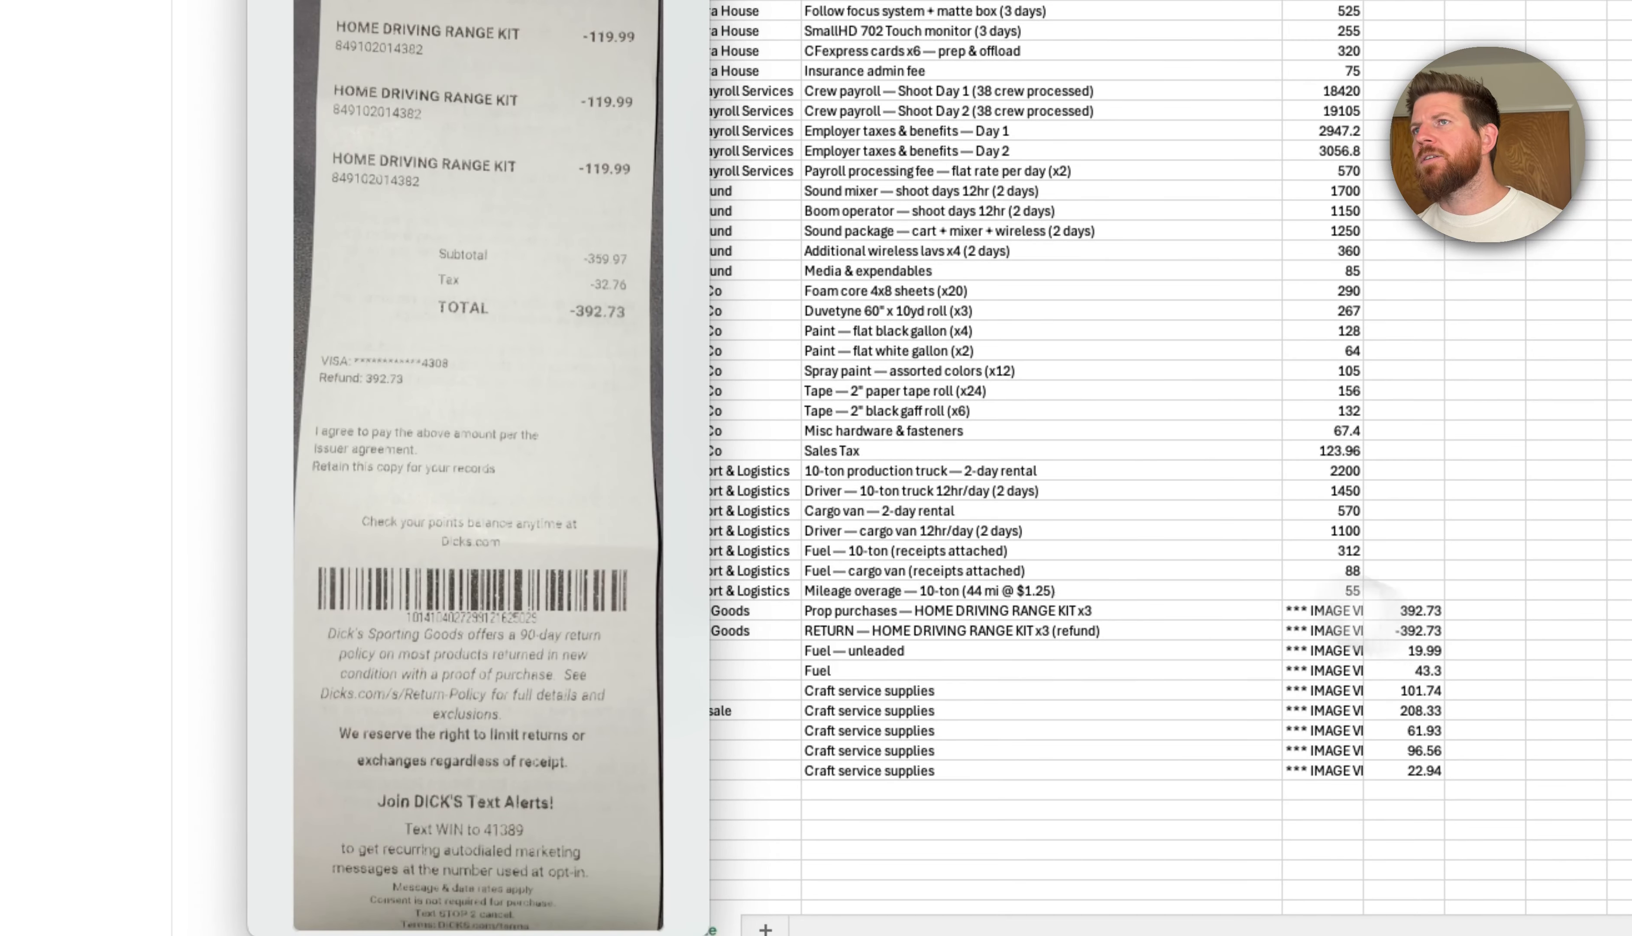
Preview the Circle K receipt and zoom in on its total to compare it with the sheet's Fuel line.
{"action": "key", "text": "space"}
{"action": "key", "text": "Down"}
{"action": "key", "text": "space"}
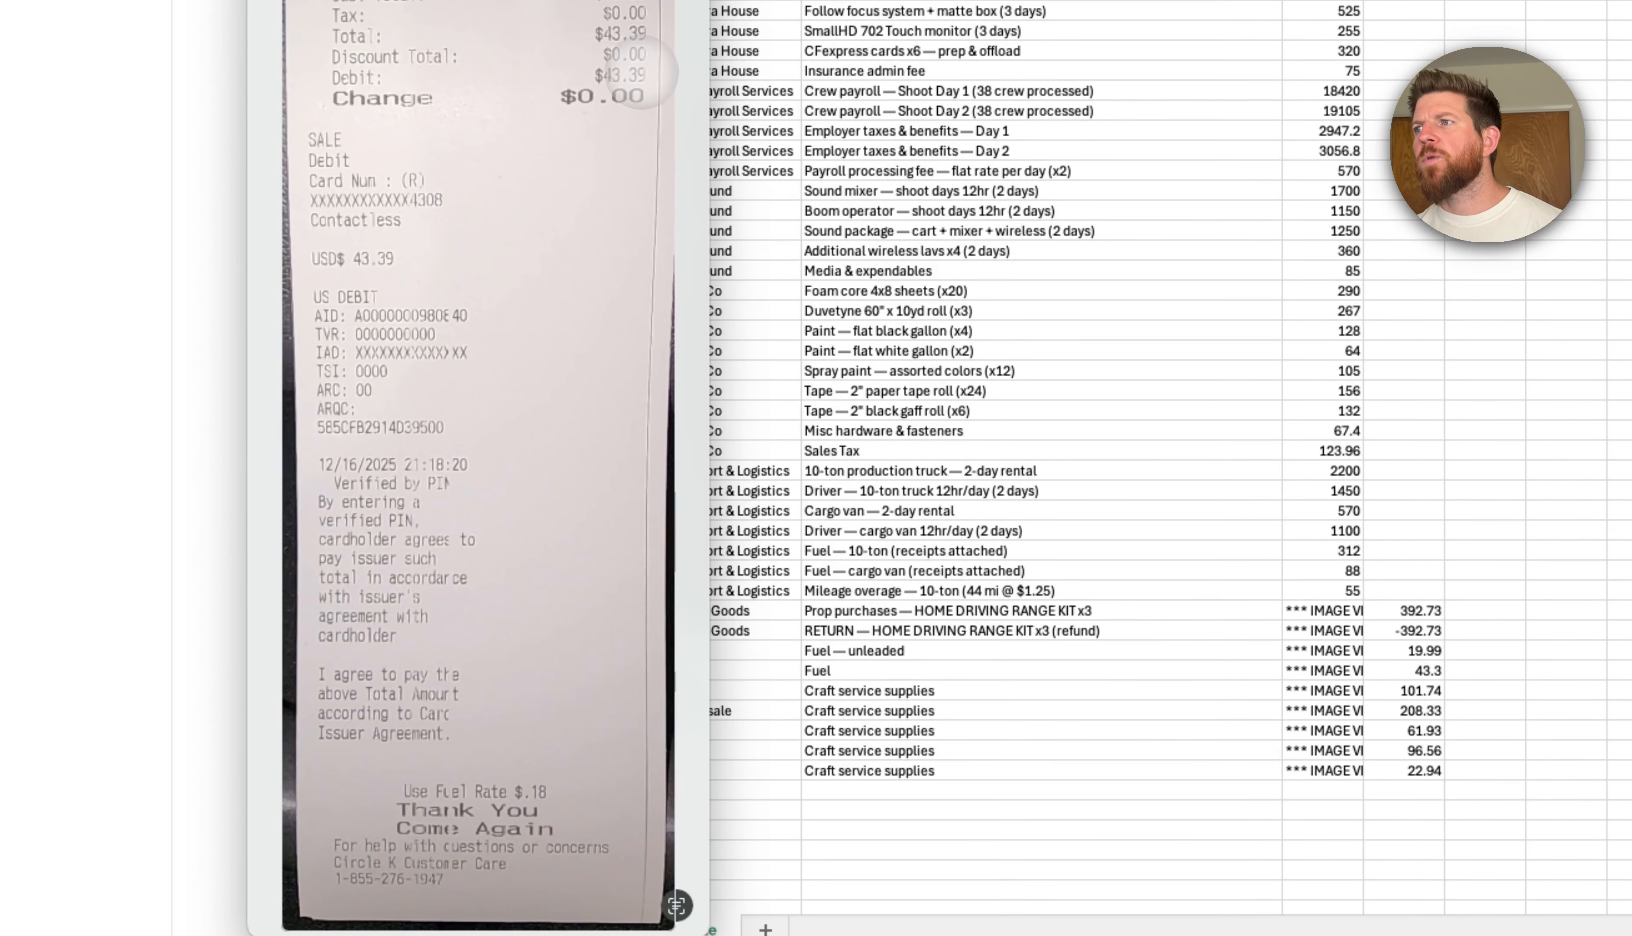
{"action": "scroll", "coordinate": [620, 68], "scroll_direction": "up", "scroll_amount": 3}
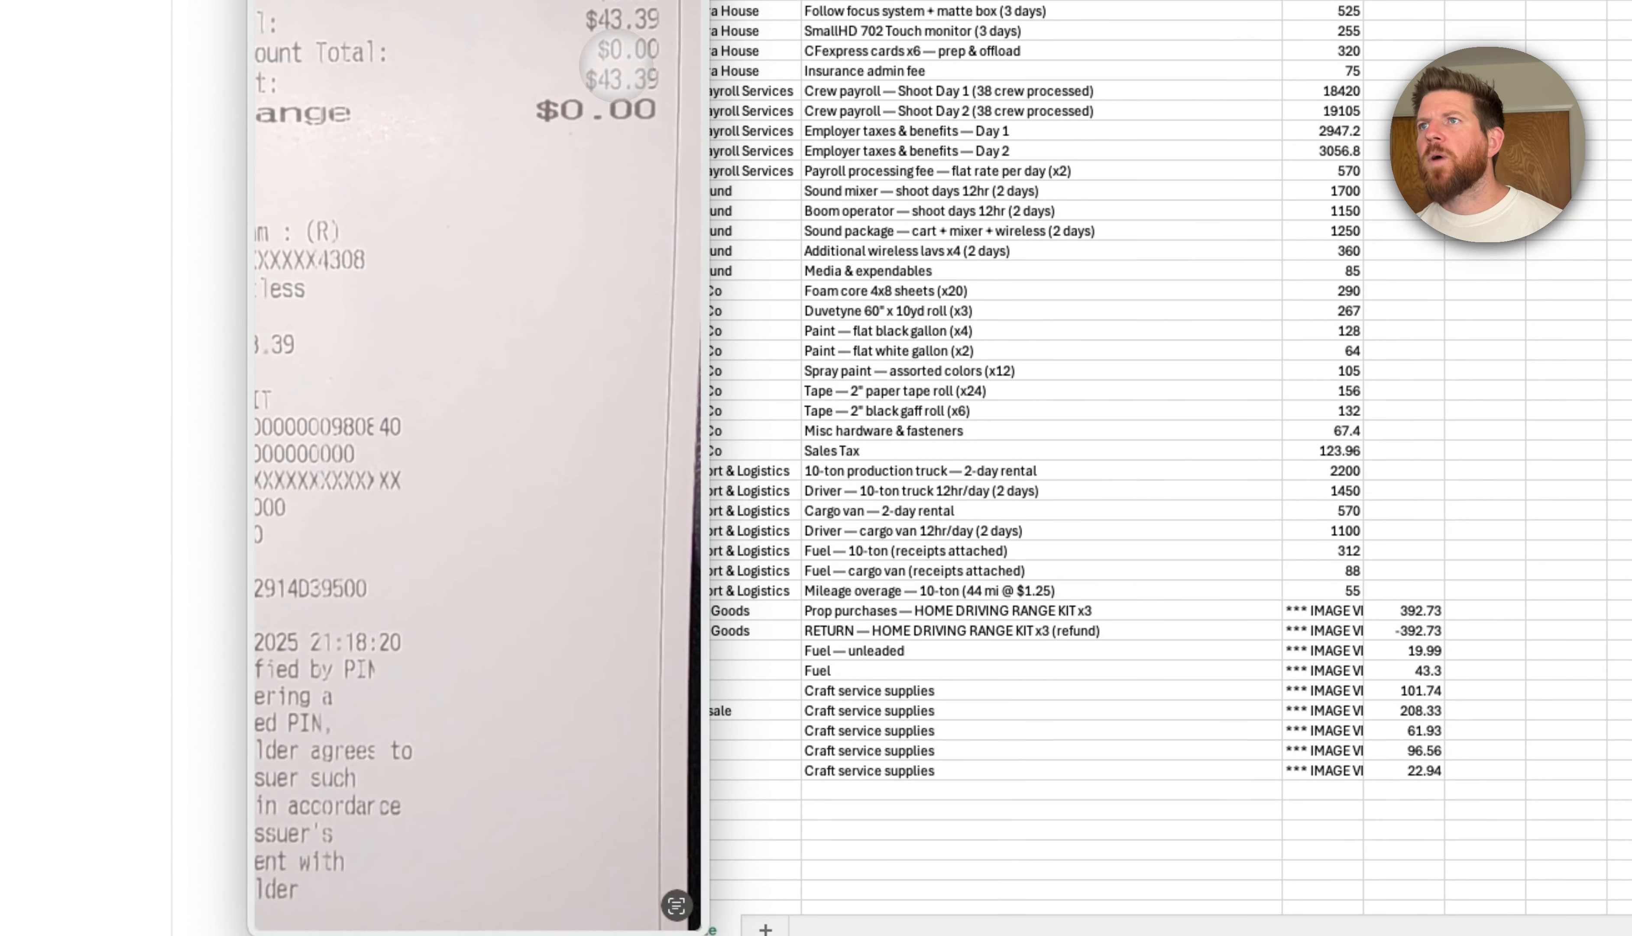
{"action": "scroll", "coordinate": [662, 126], "scroll_direction": "down", "scroll_amount": 2}
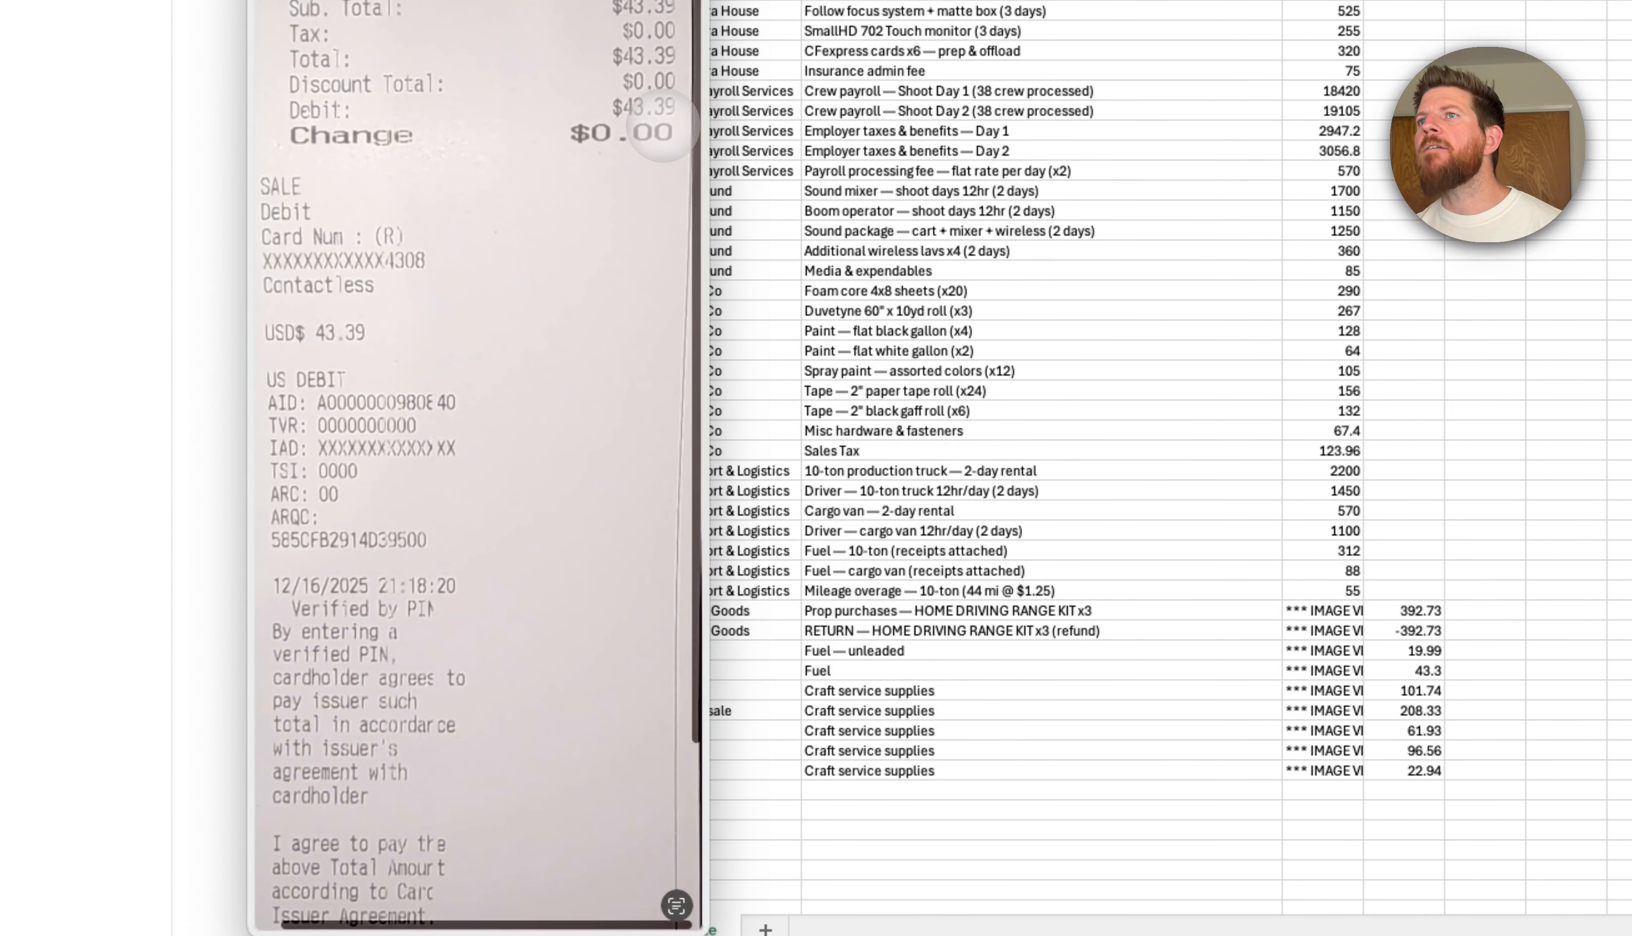
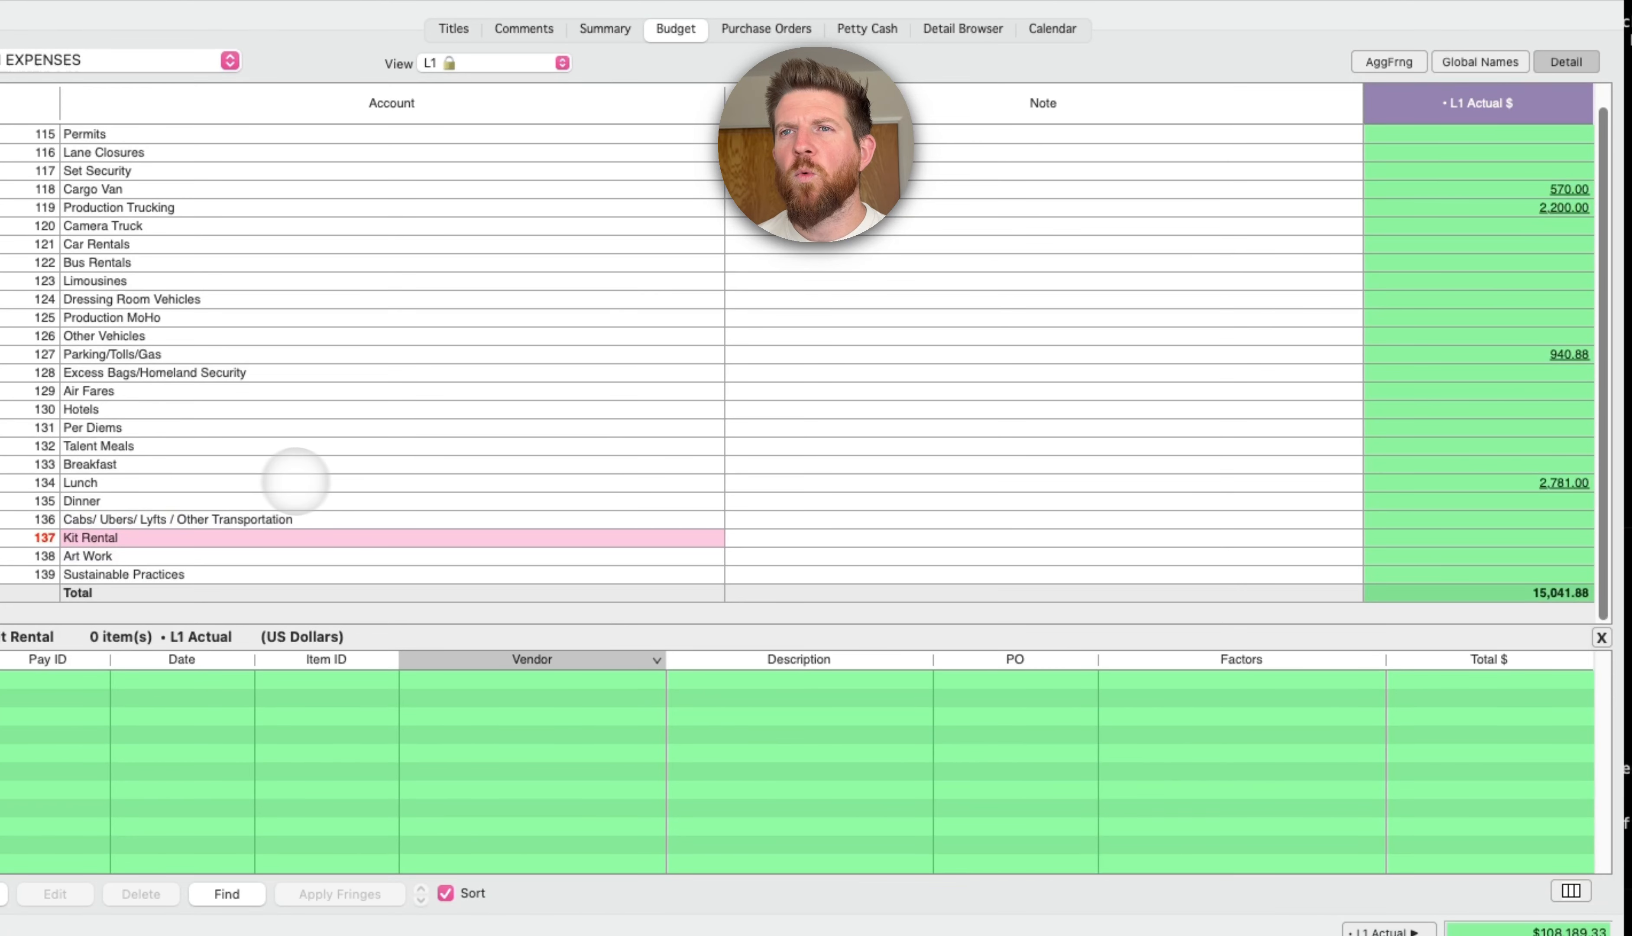
In the budget's L1 Actual view, step through the expense accounts around Lunch, Kit Rental and Art Work to check their actuals.
{"action": "left_click", "coordinate": [163, 551]}
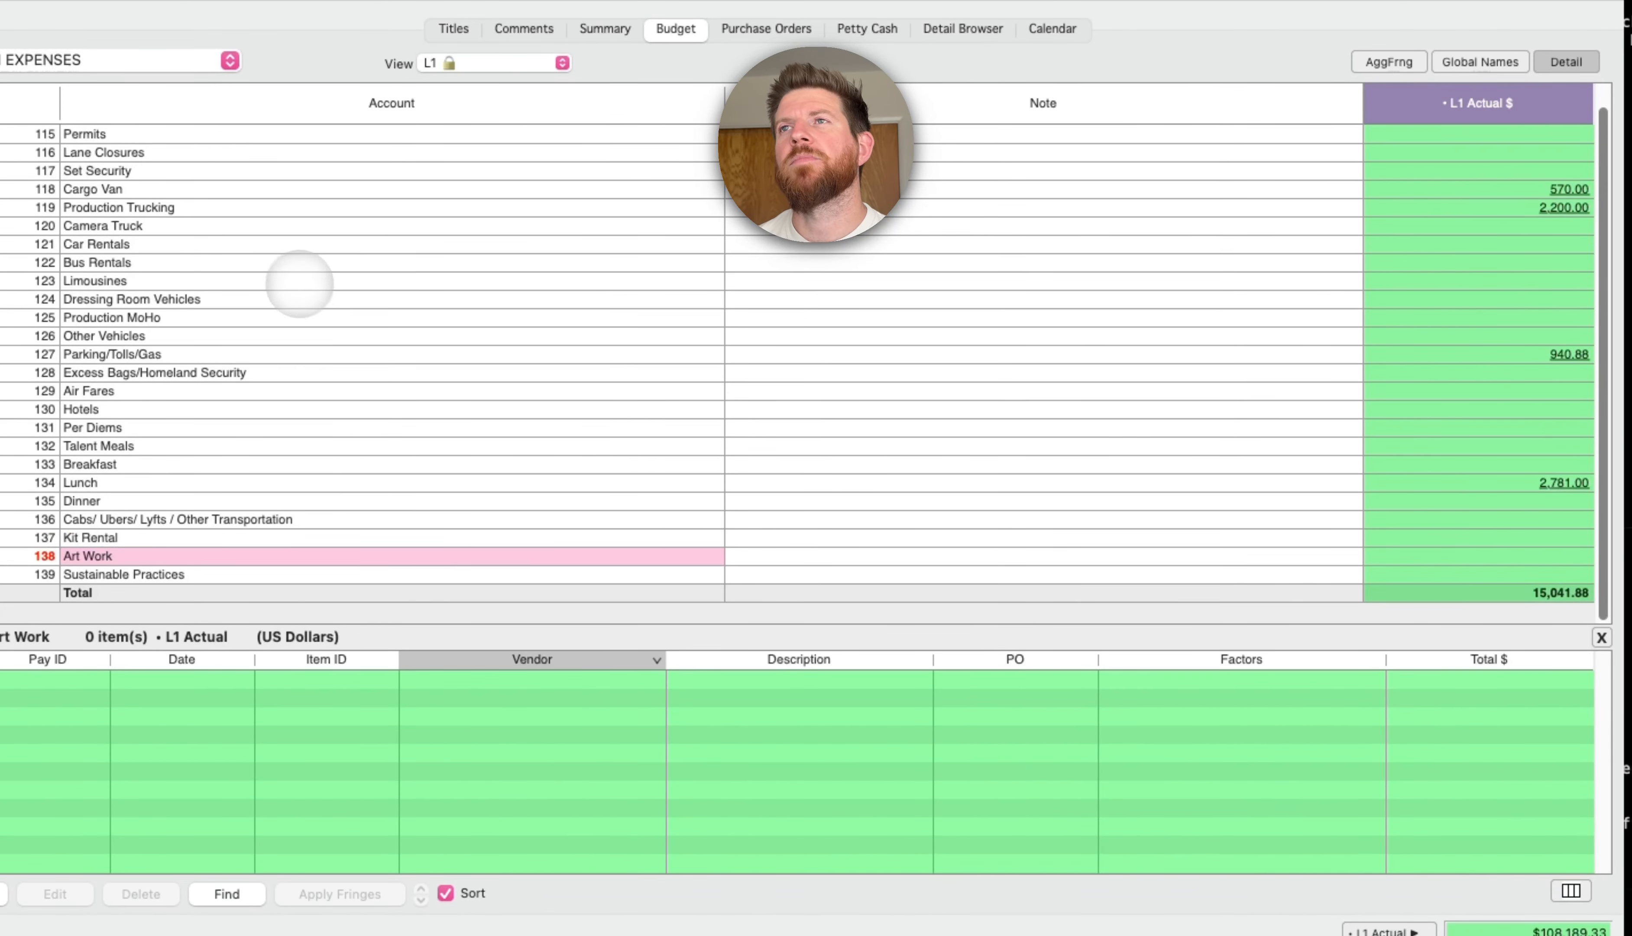
{"action": "key", "text": "Up"}
{"action": "key", "text": "Up"}
{"action": "key", "text": "Up"}
{"action": "key", "text": "Up"}
{"action": "key", "text": "Up"}
{"action": "key", "text": "Up"}
{"action": "key", "text": "Down"}
{"action": "key", "text": "Down"}
{"action": "key", "text": "Down"}
{"action": "key", "text": "Down"}
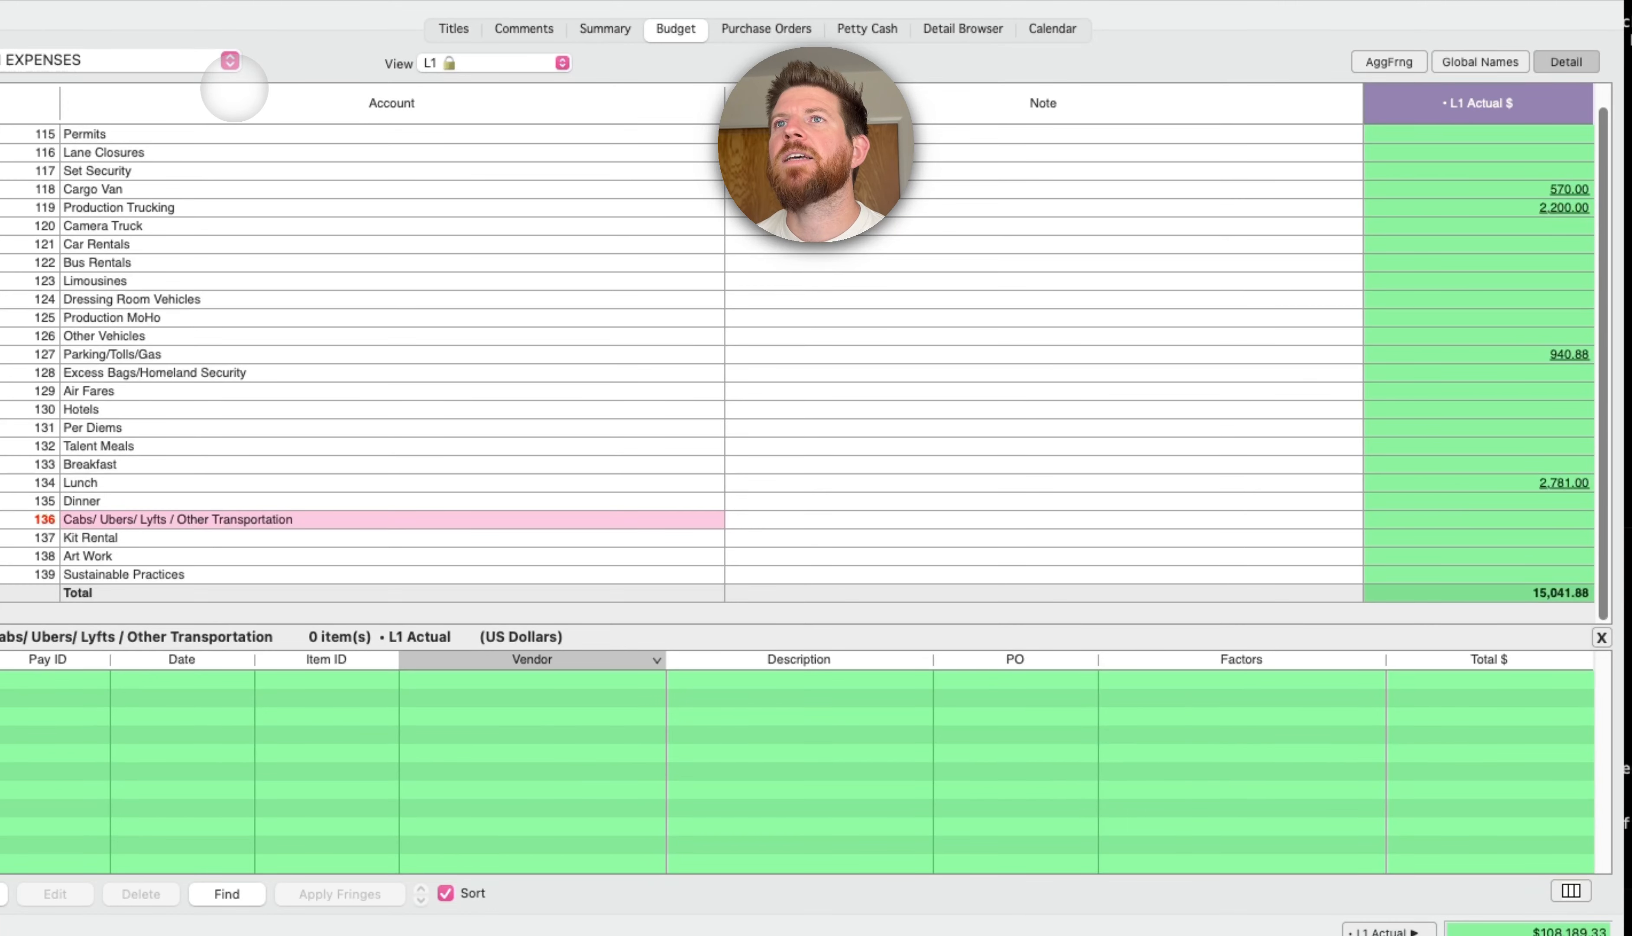
Go to the equipment rental section and inspect the detail items behind the Expendables and Lenses actuals.
{"action": "scroll", "coordinate": [236, 69], "scroll_direction": "down", "scroll_amount": 5}
{"action": "scroll", "coordinate": [239, 87], "scroll_direction": "down", "scroll_amount": 3}
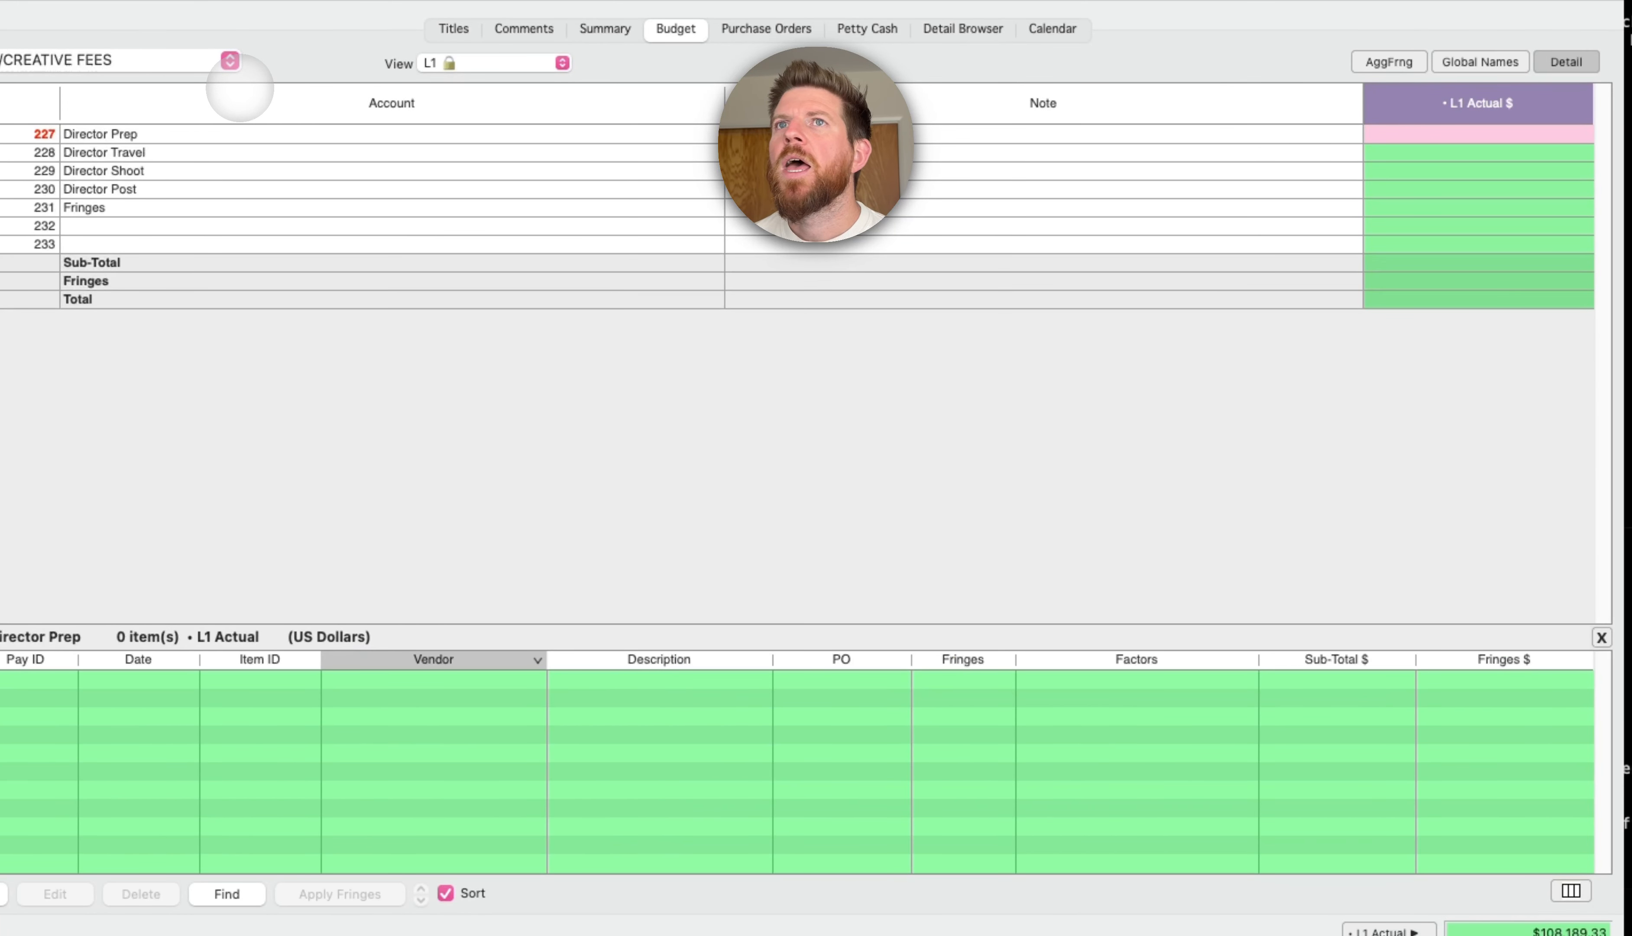
{"action": "scroll", "coordinate": [240, 87], "scroll_direction": "up", "scroll_amount": 3}
{"action": "left_click", "coordinate": [1553, 409]}
{"action": "left_click", "coordinate": [763, 681]}
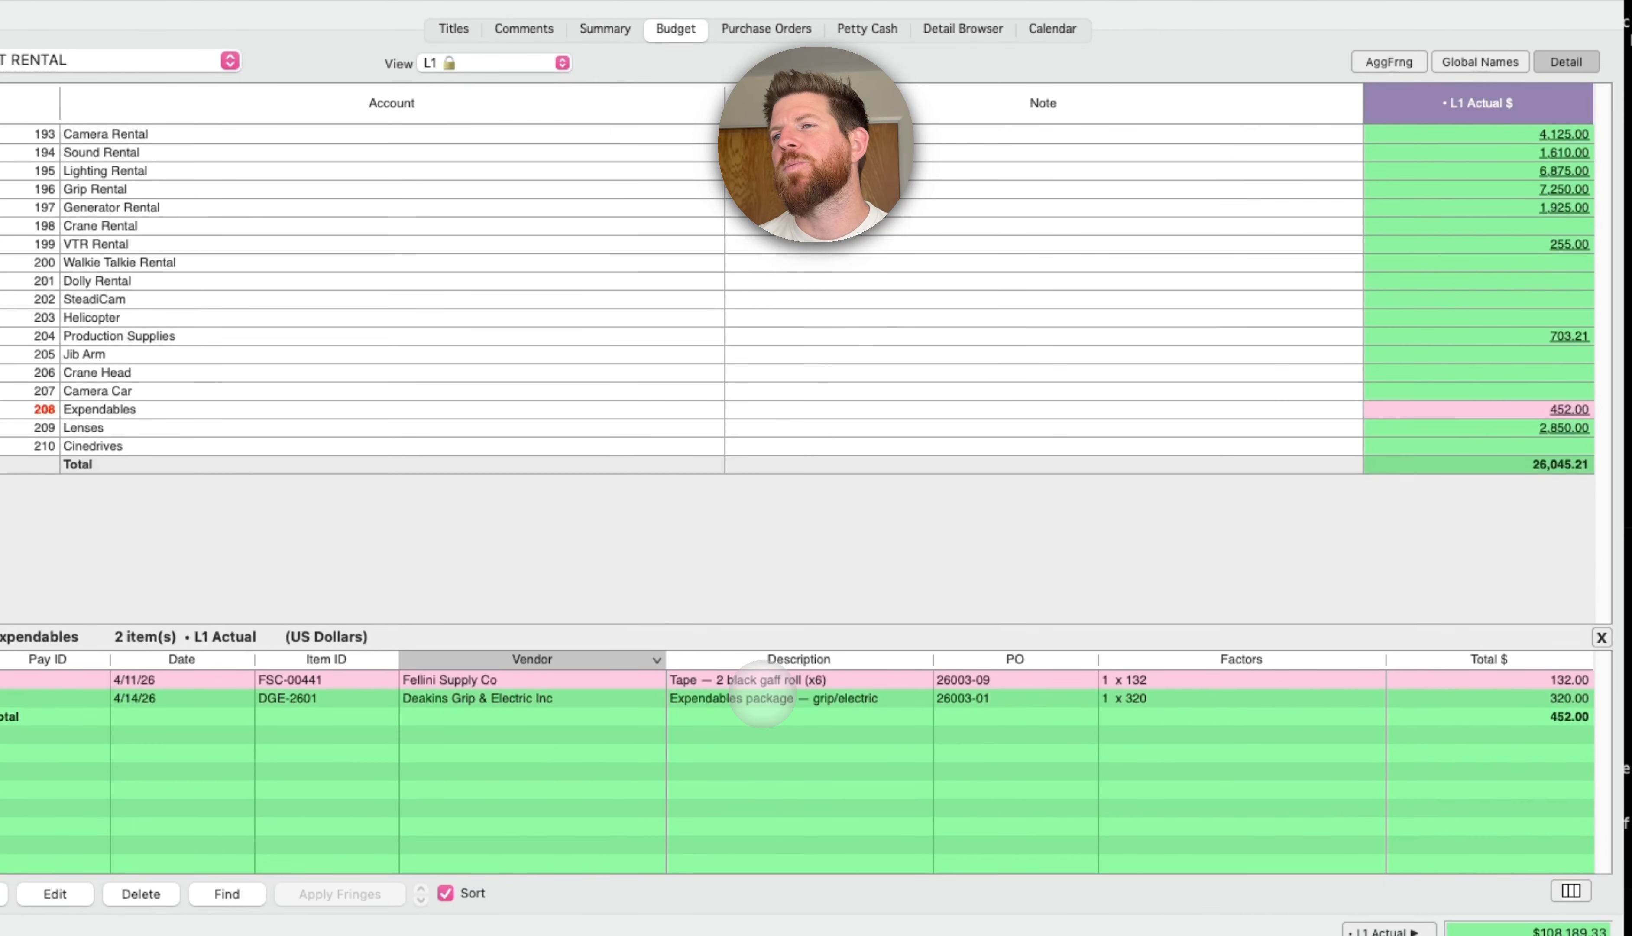
{"action": "left_click", "coordinate": [854, 700]}
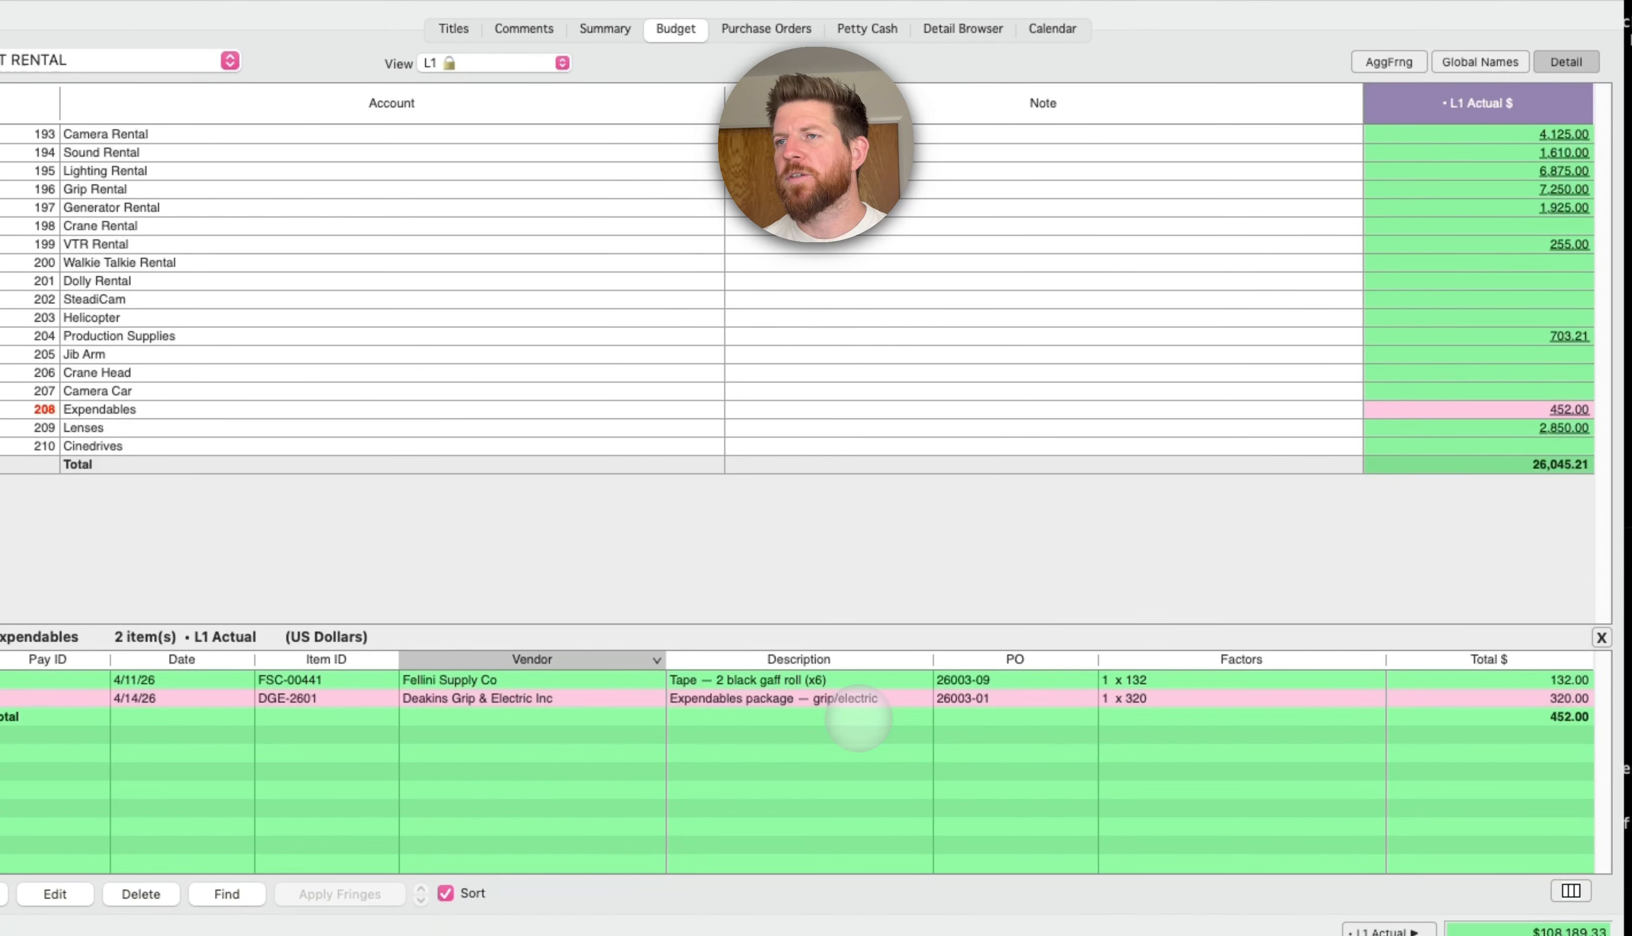
{"action": "left_click", "coordinate": [1545, 428]}
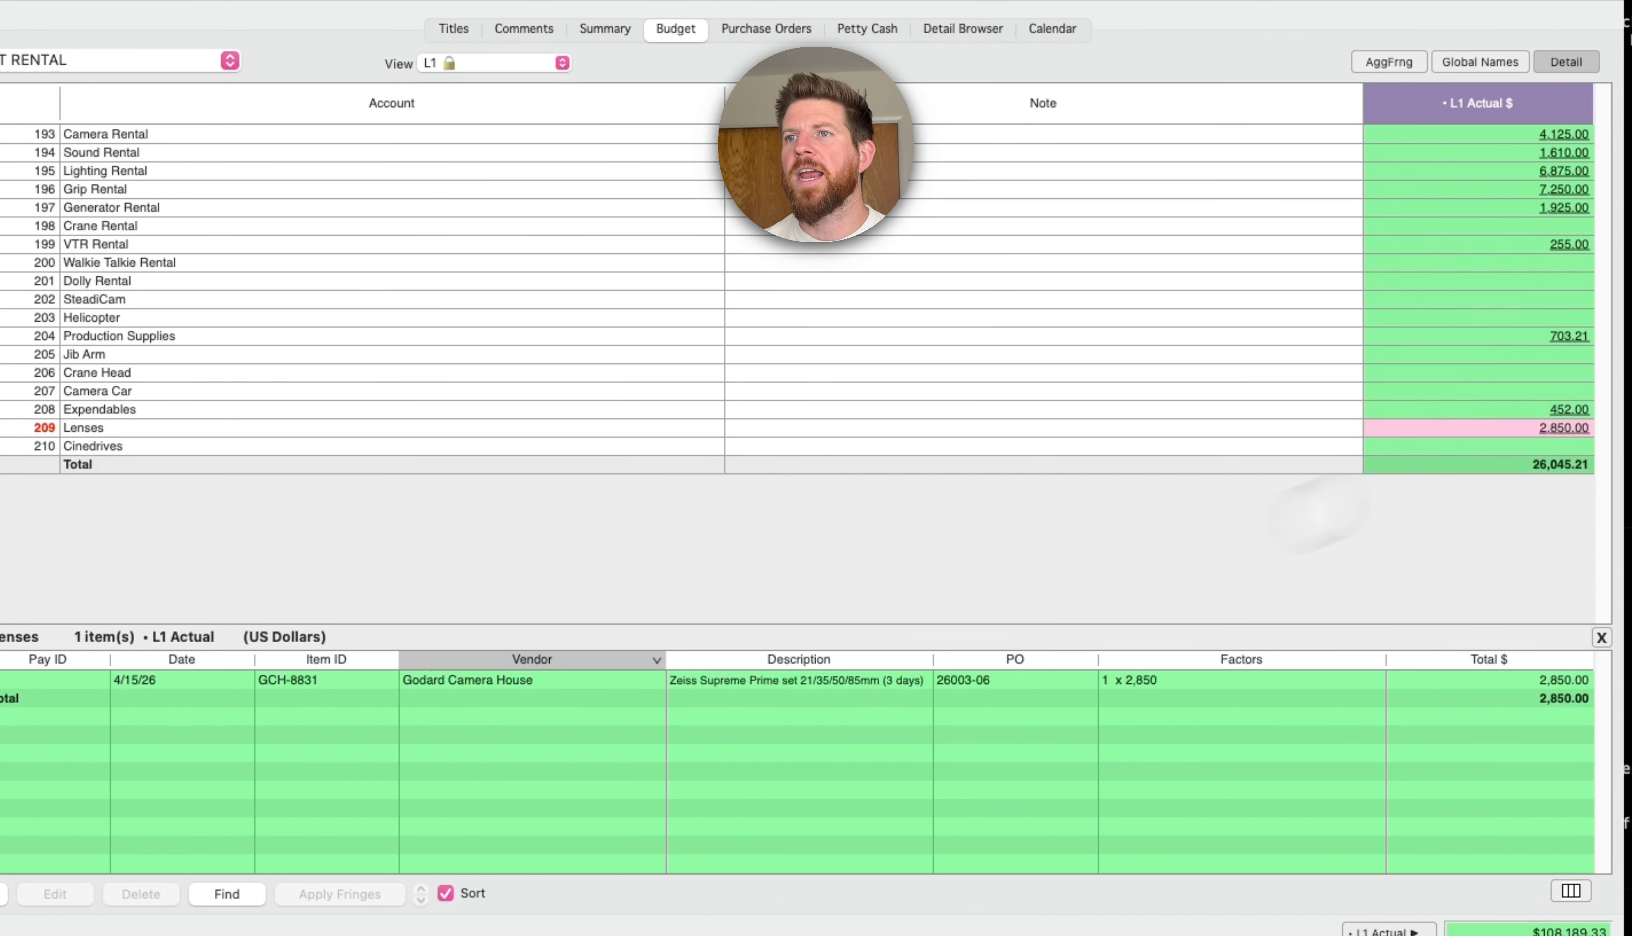
Go to the filmstock, develop and print section and inspect the detail items behind the Media / Drives actual.
{"action": "left_click", "coordinate": [821, 683]}
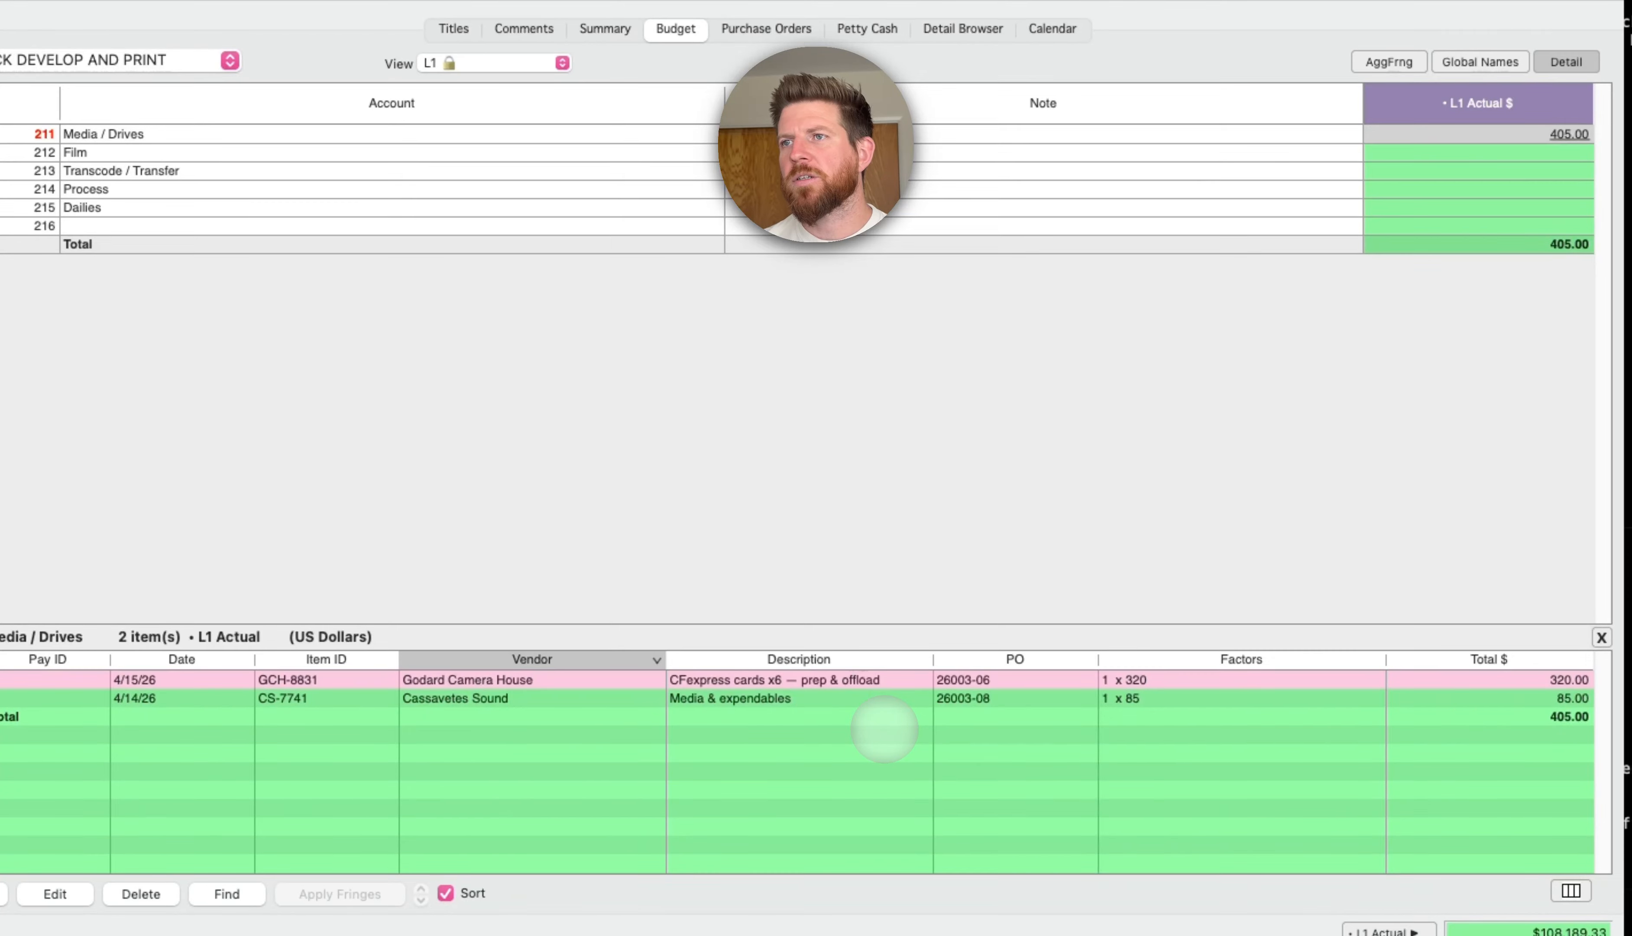
{"action": "key", "text": "Down"}
{"action": "key", "text": "Up"}
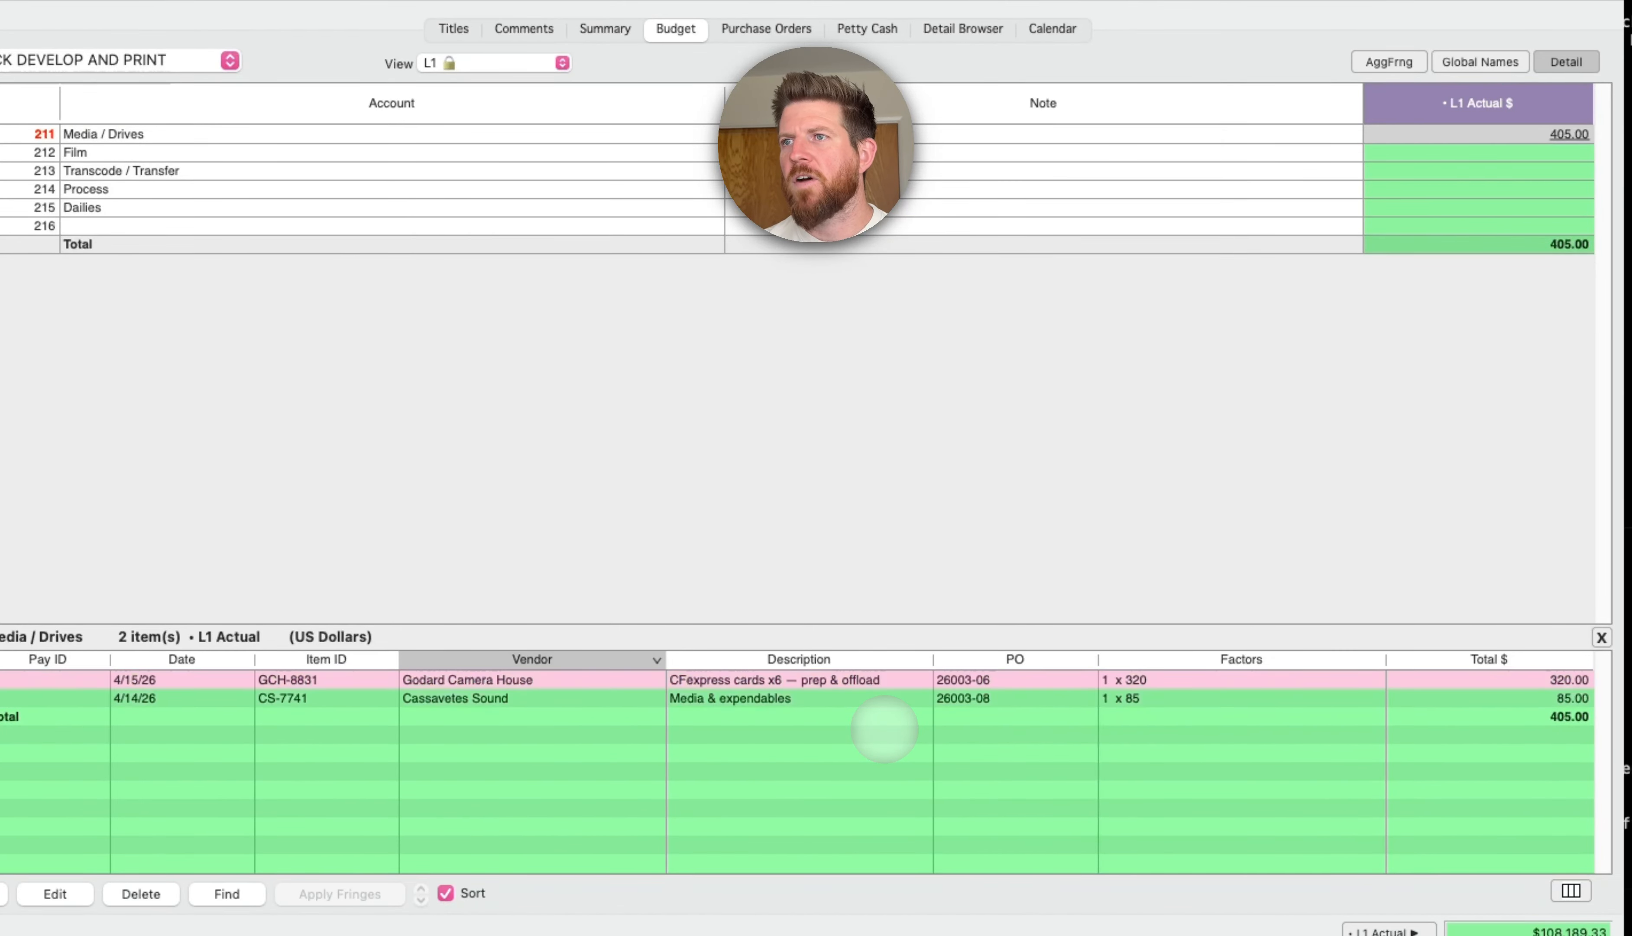
Check the Special Insurance detail in the miscellaneous costs section, and page through the remaining budget sections for other L1 actuals.
{"action": "key", "text": "Page_Down"}
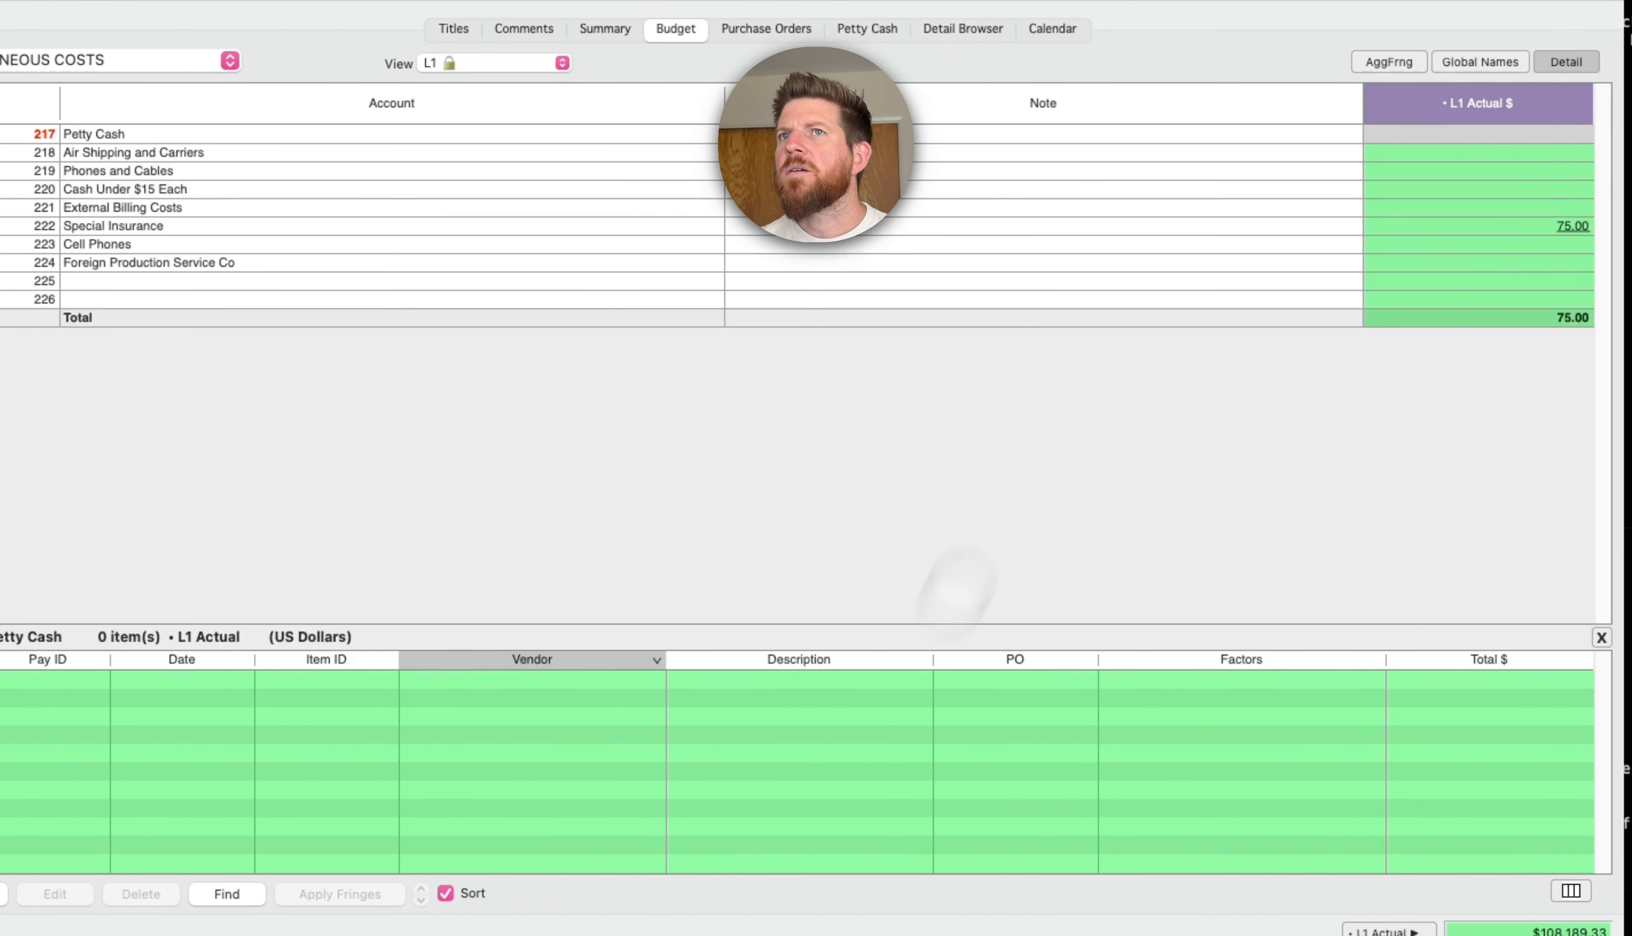
{"action": "left_click", "coordinate": [1428, 227]}
{"action": "key", "text": "Page_Down"}
{"action": "key", "text": "Page_Down"}
{"action": "key", "text": "Page_Down"}
{"action": "key", "text": "Page_Down"}
{"action": "key", "text": "Page_Down"}
{"action": "key", "text": "Page_Down"}
{"action": "key", "text": "Page_Up"}
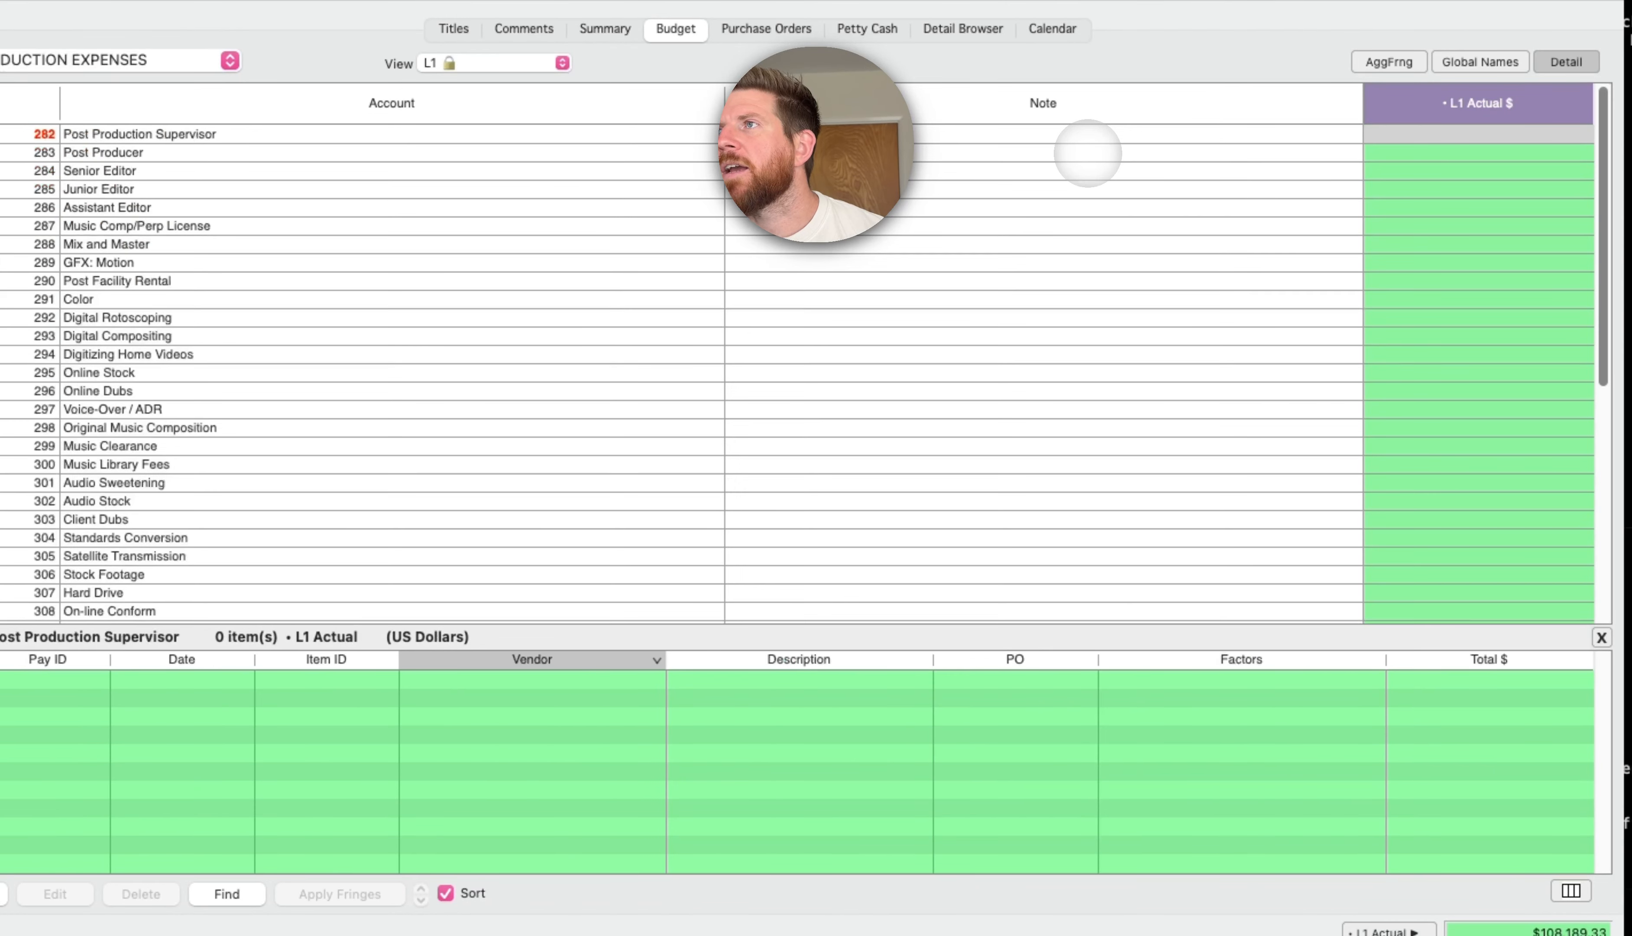
{"action": "key", "text": "Page_Up"}
{"action": "key", "text": "Page_Up"}
Open the petty cash envelope log, inspect the expense lines in the JW envelope, and close it without changes.
{"action": "left_click", "coordinate": [862, 31]}
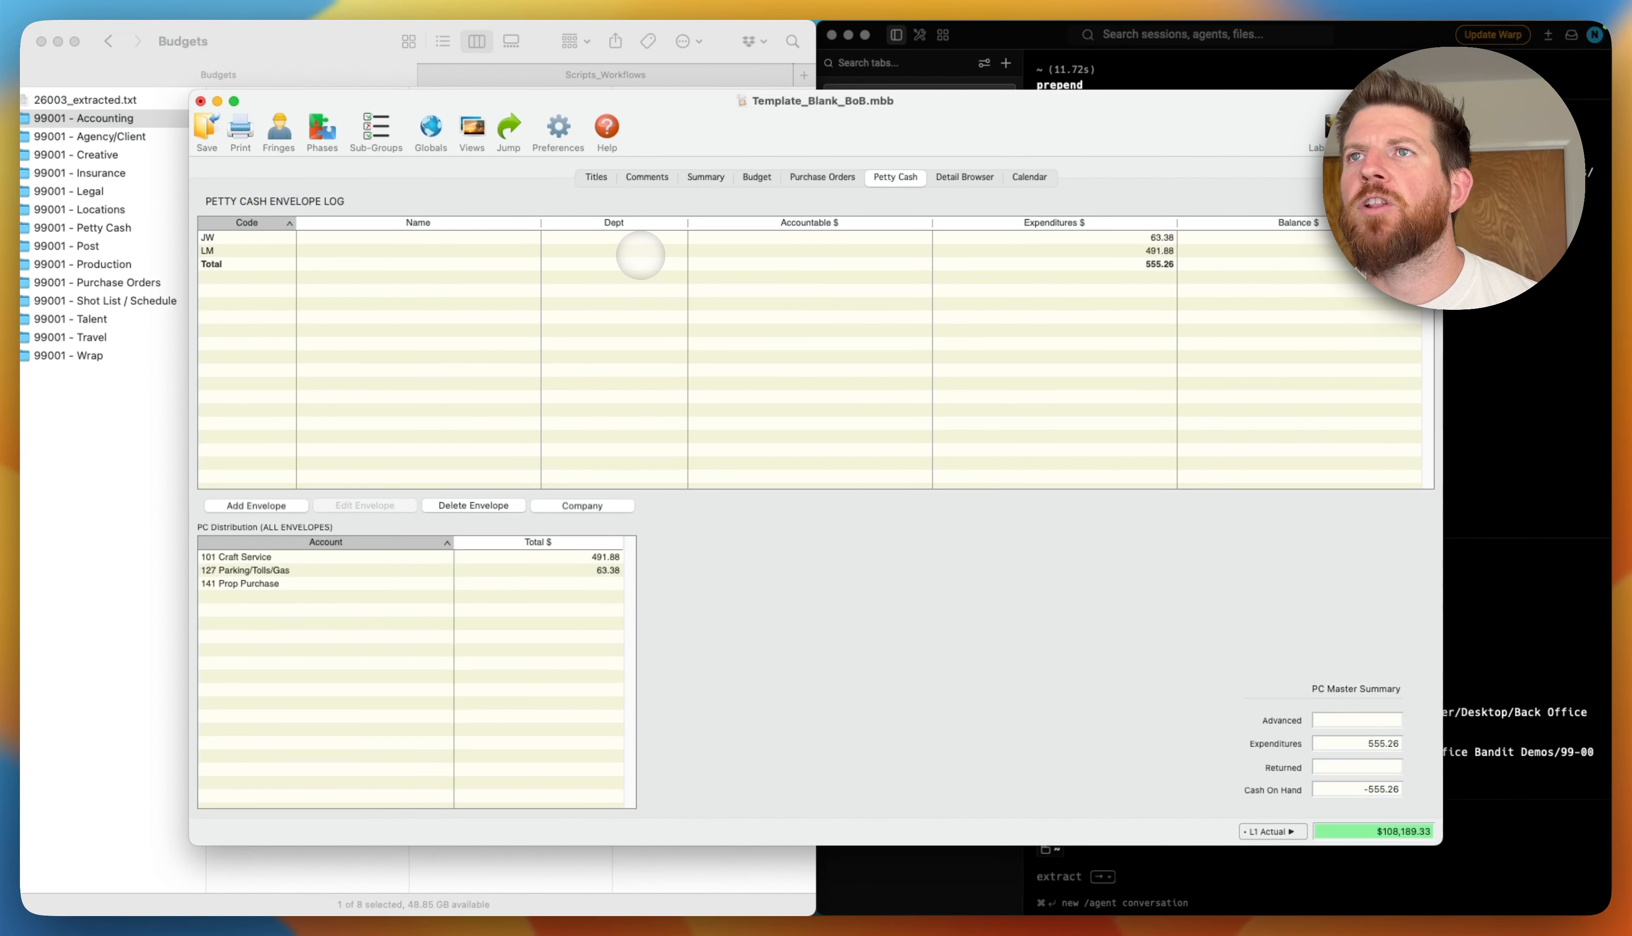
{"action": "left_click", "coordinate": [623, 242]}
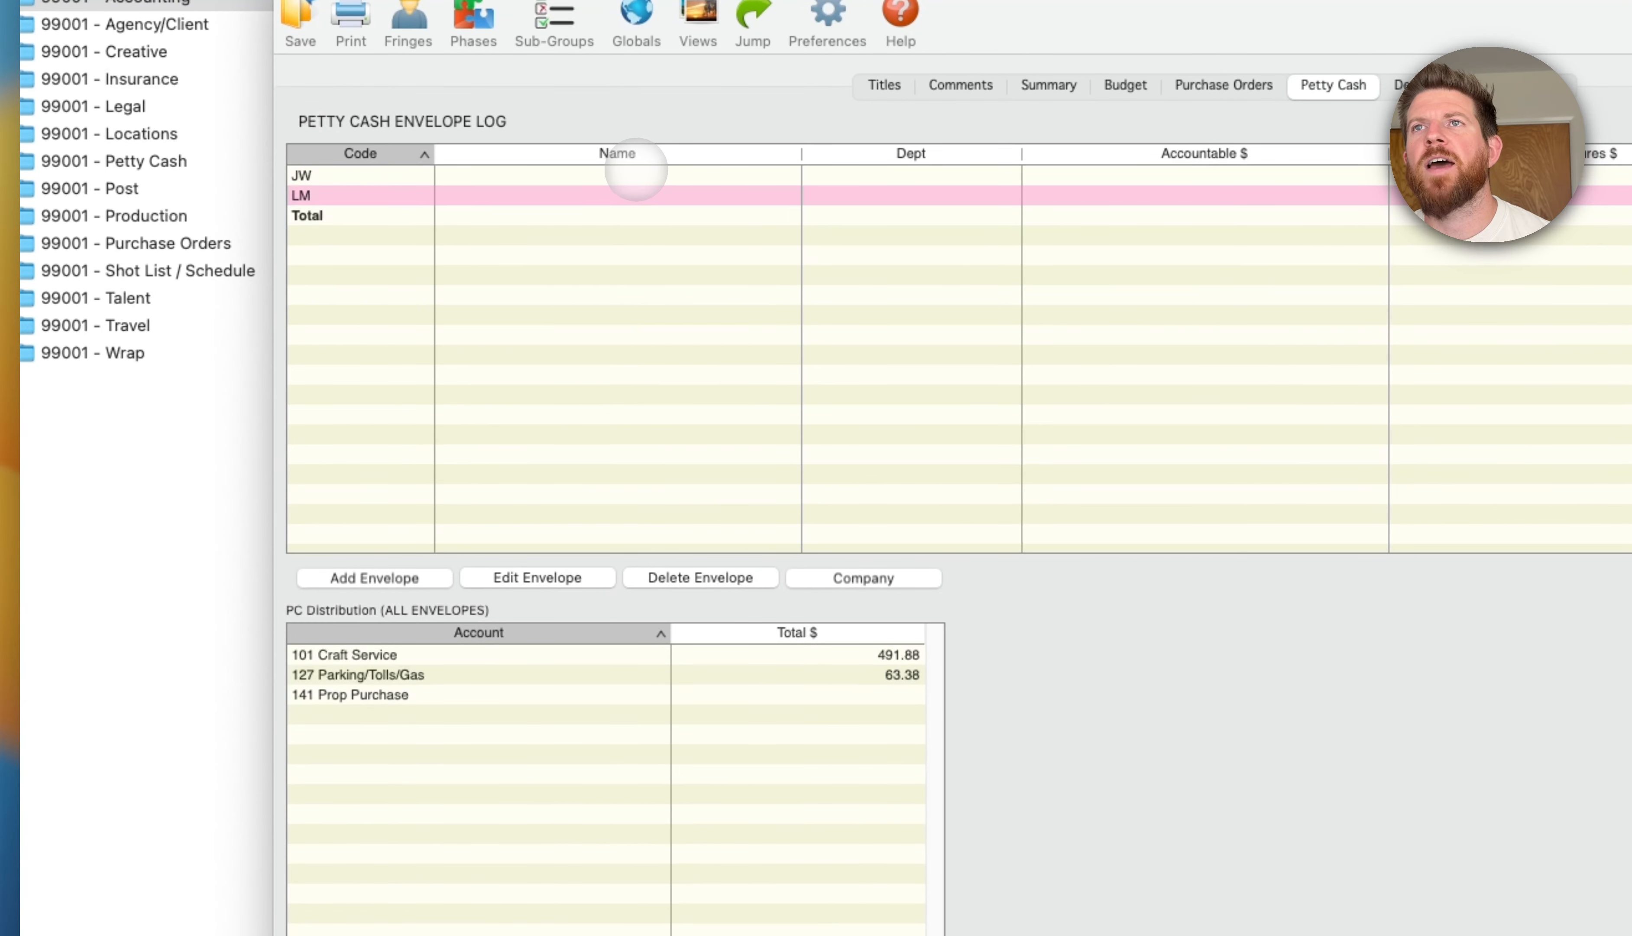
{"action": "double_click", "coordinate": [460, 229]}
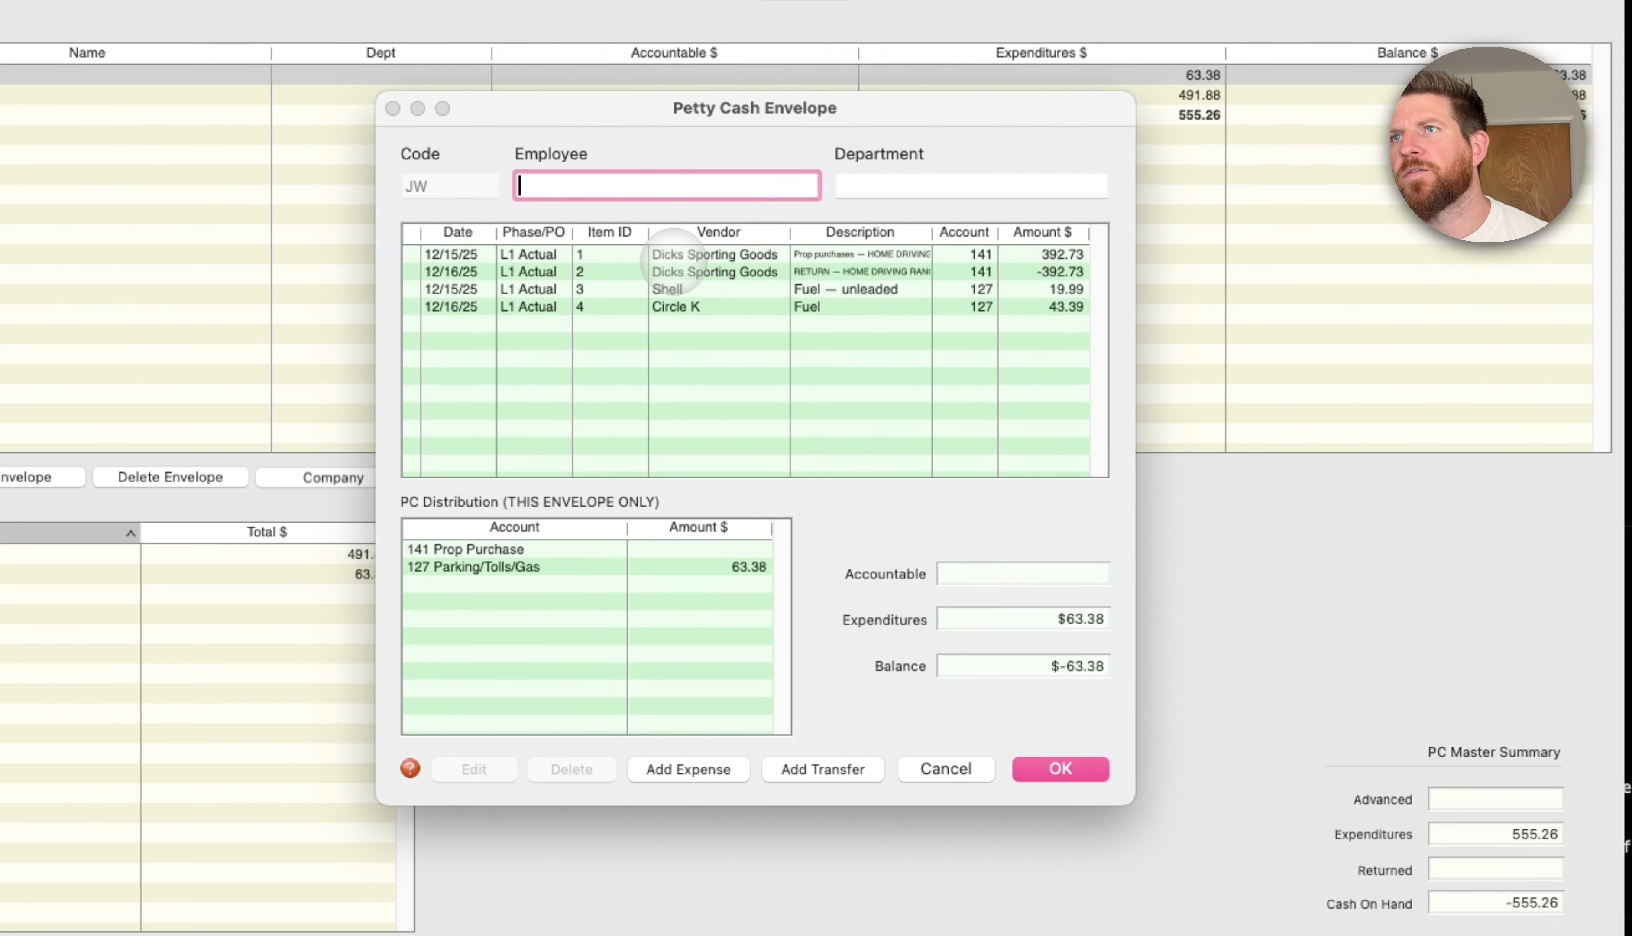
{"action": "left_click", "coordinate": [961, 326]}
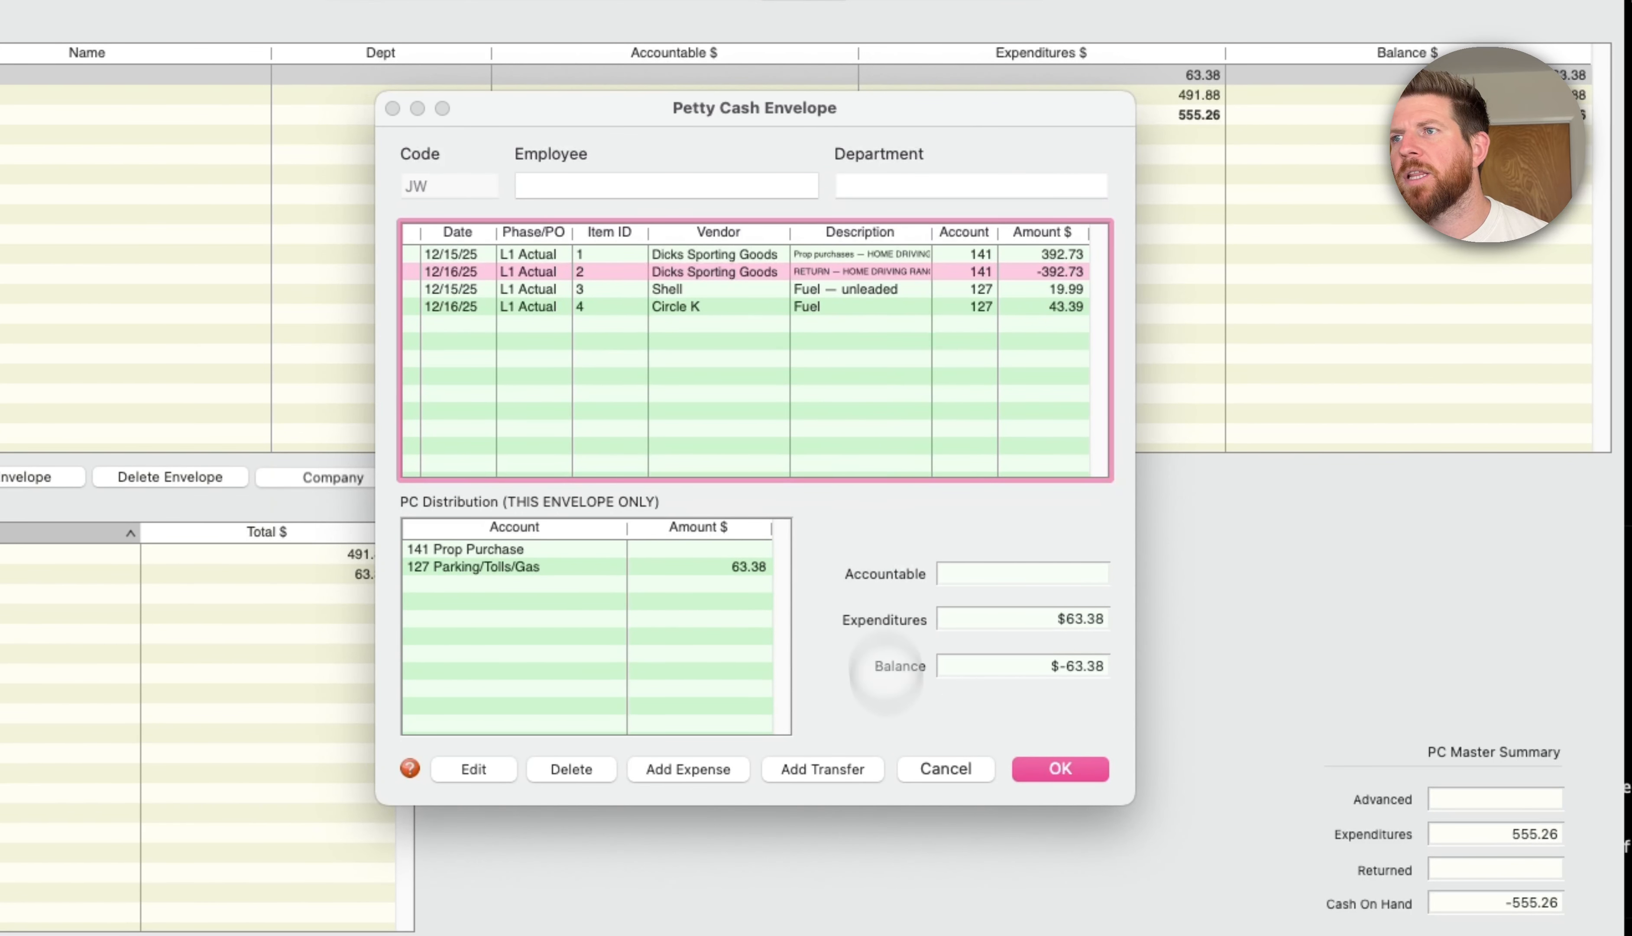
{"action": "left_click", "coordinate": [947, 768]}
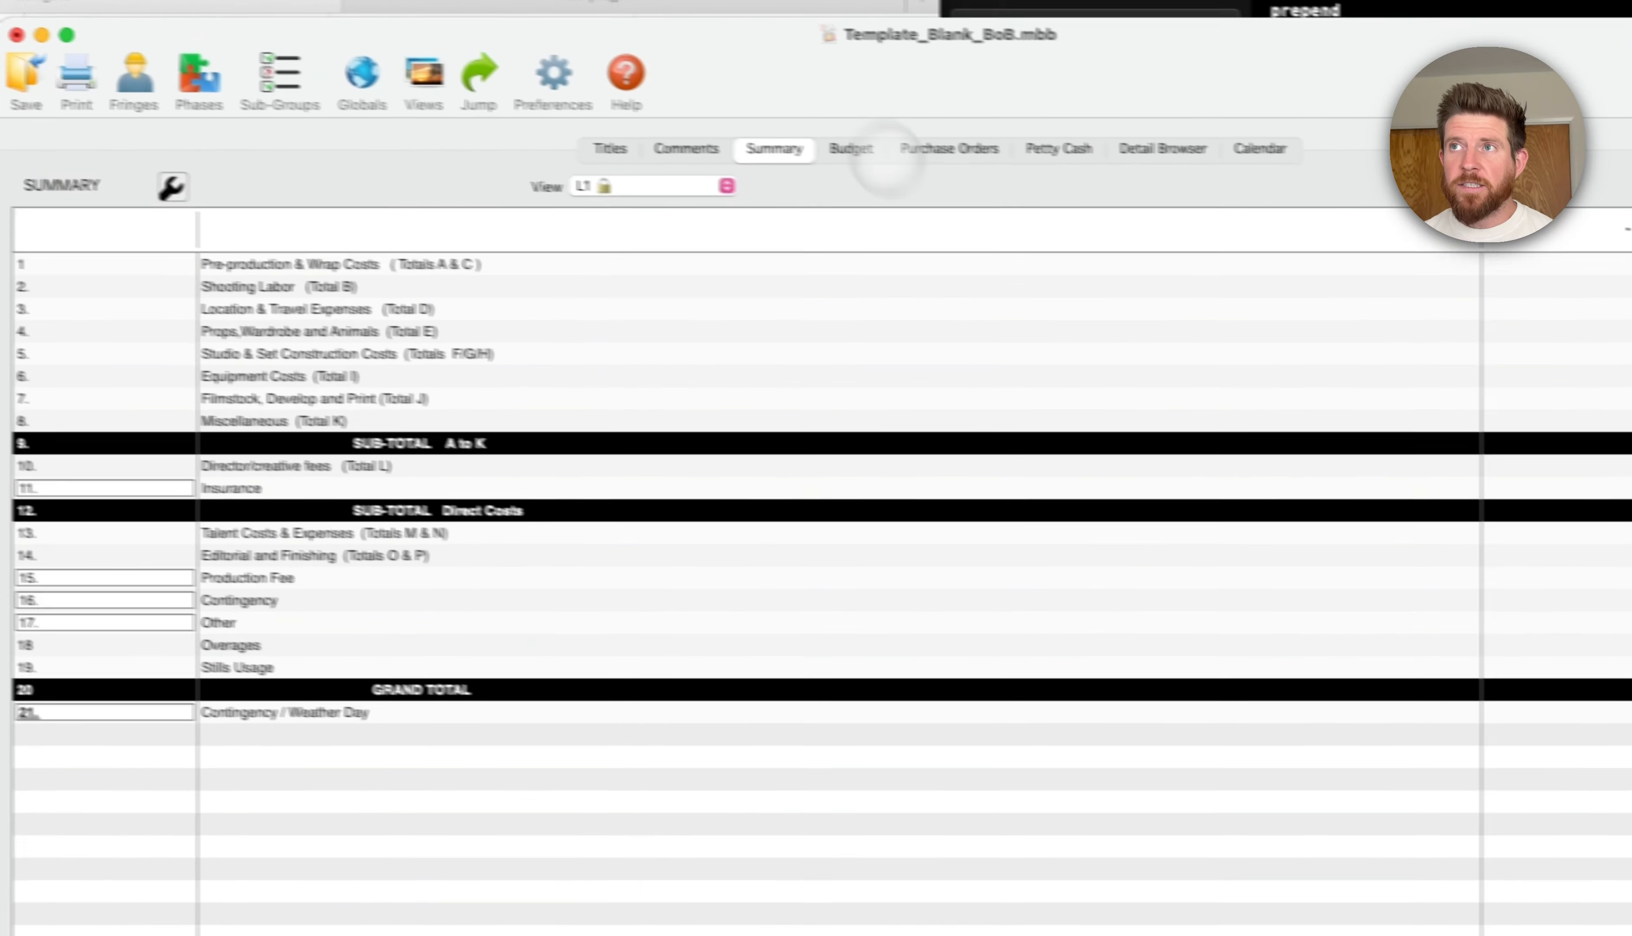